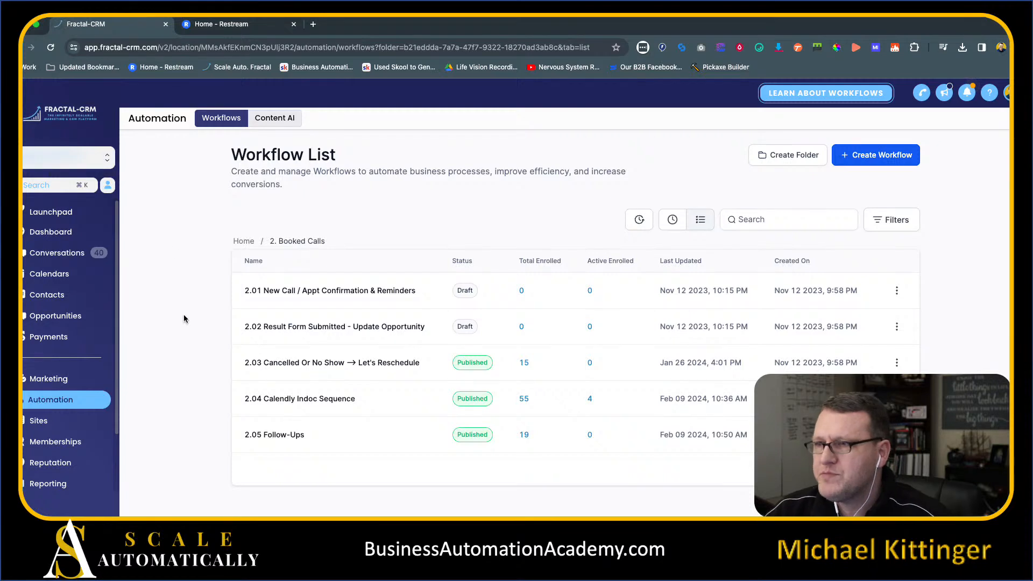
Step: Return to the top level of the workflow list and look through the automation folders
{"action": "left_click", "coordinate": [196, 326]}
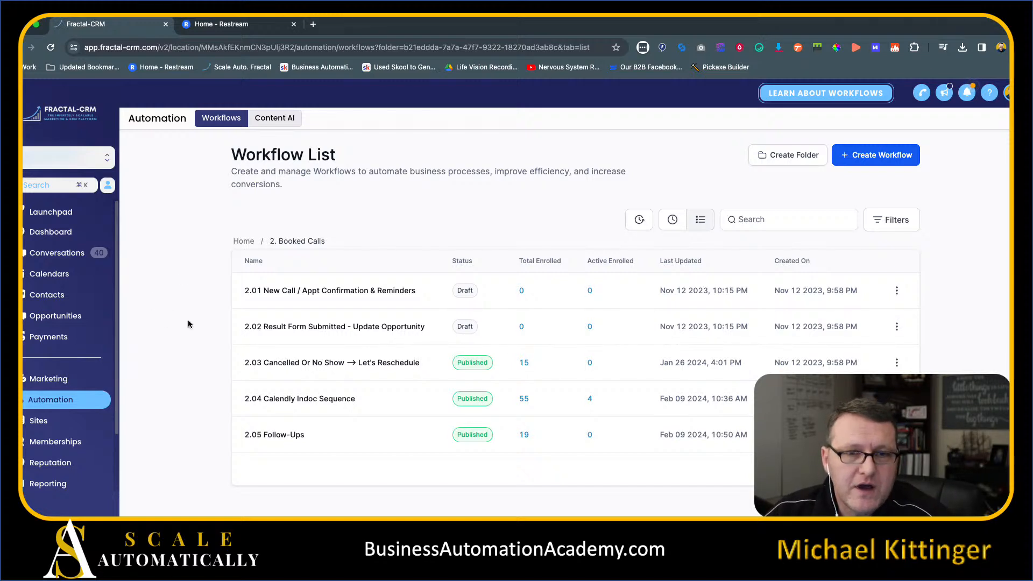
{"action": "left_click", "coordinate": [246, 241]}
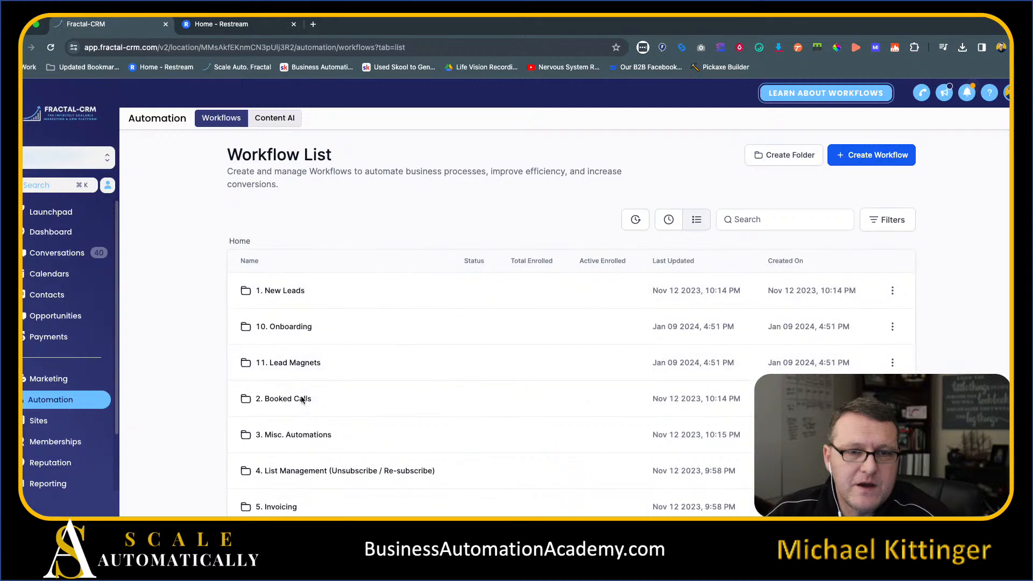
{"action": "scroll", "coordinate": [309, 416], "scroll_direction": "down", "scroll_amount": 3}
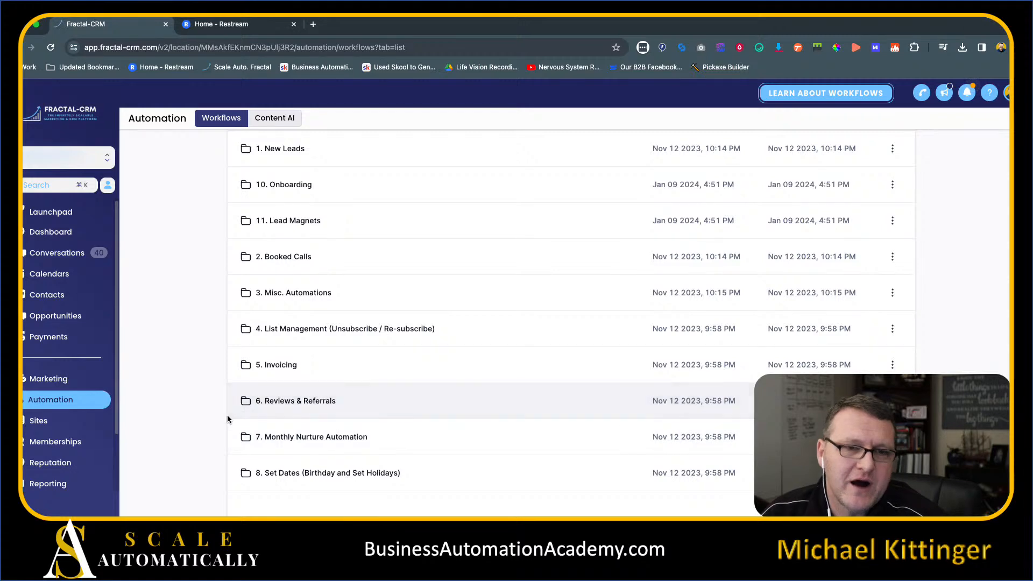
{"action": "scroll", "coordinate": [244, 253], "scroll_direction": "up", "scroll_amount": 2}
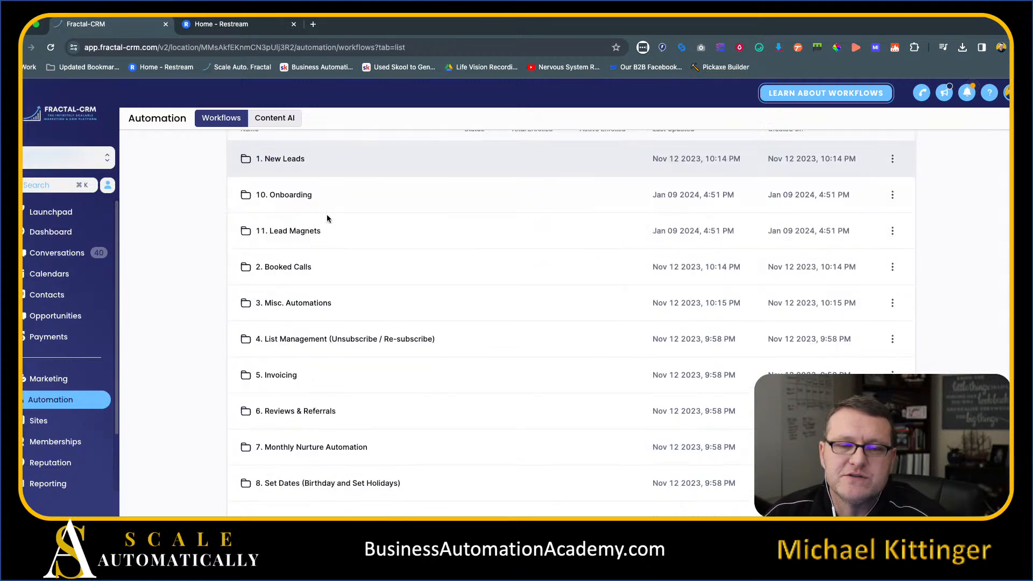
{"action": "scroll", "coordinate": [349, 258], "scroll_direction": "down", "scroll_amount": 1}
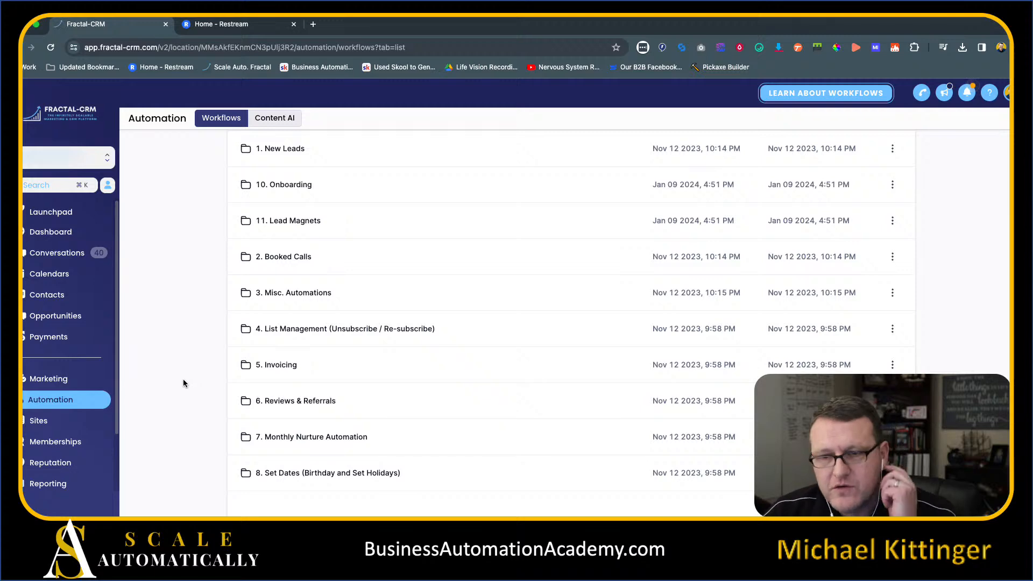
{"action": "scroll", "coordinate": [183, 383], "scroll_direction": "up", "scroll_amount": 1}
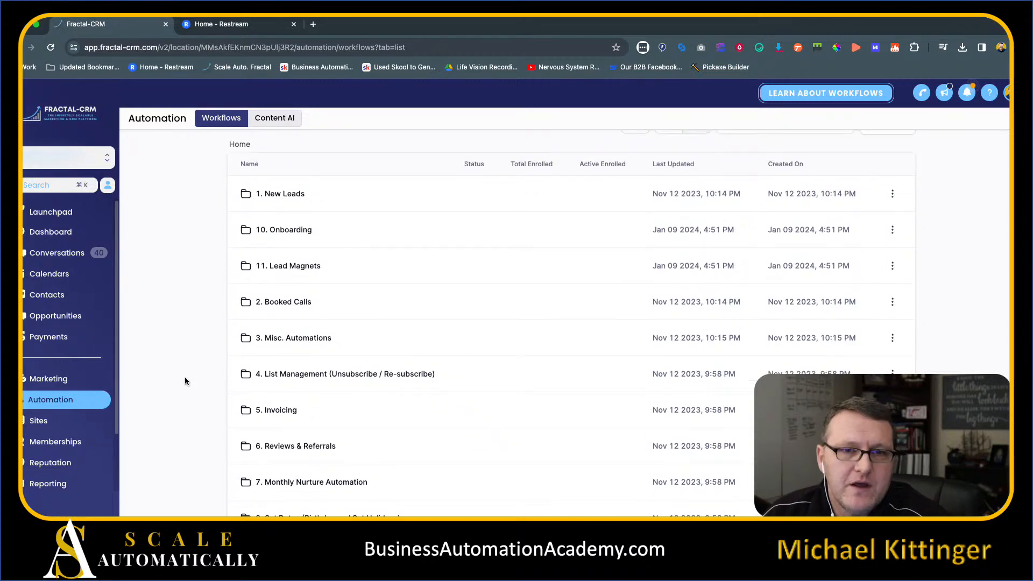
Step: Open the 2.04 Calendly Indoc Sequence workflow from the 2. Booked Calls folder and hide the browser's bookmarks bar
{"action": "left_click", "coordinate": [303, 305]}
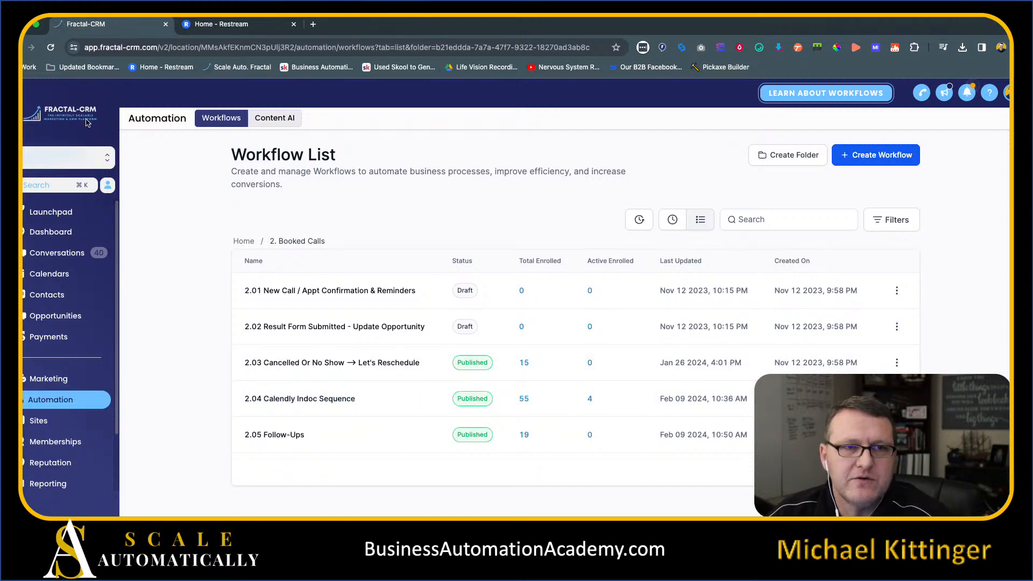
{"action": "left_click", "coordinate": [182, 407]}
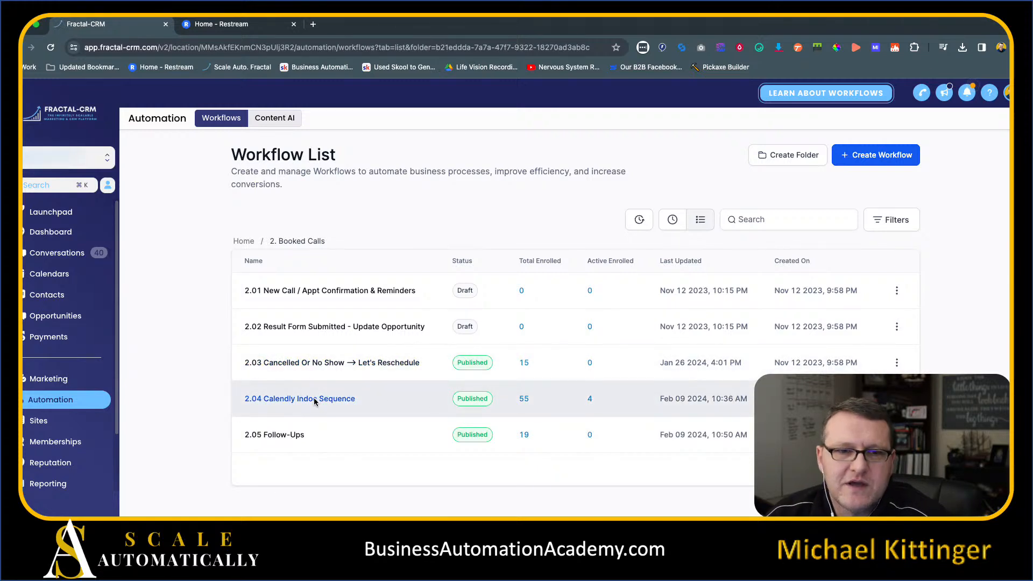
{"action": "left_click", "coordinate": [343, 403]}
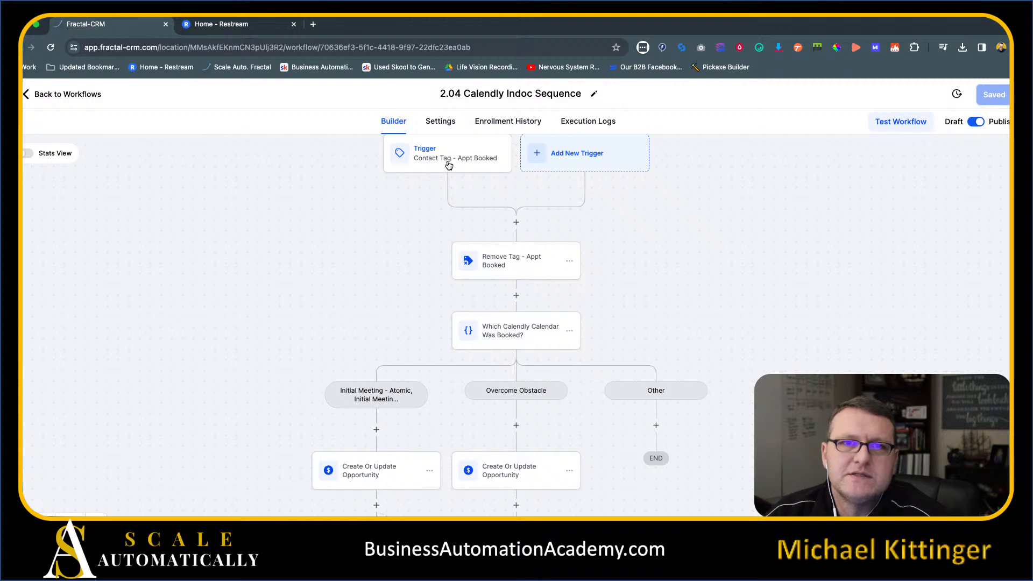
{"action": "left_click", "coordinate": [114, 8]}
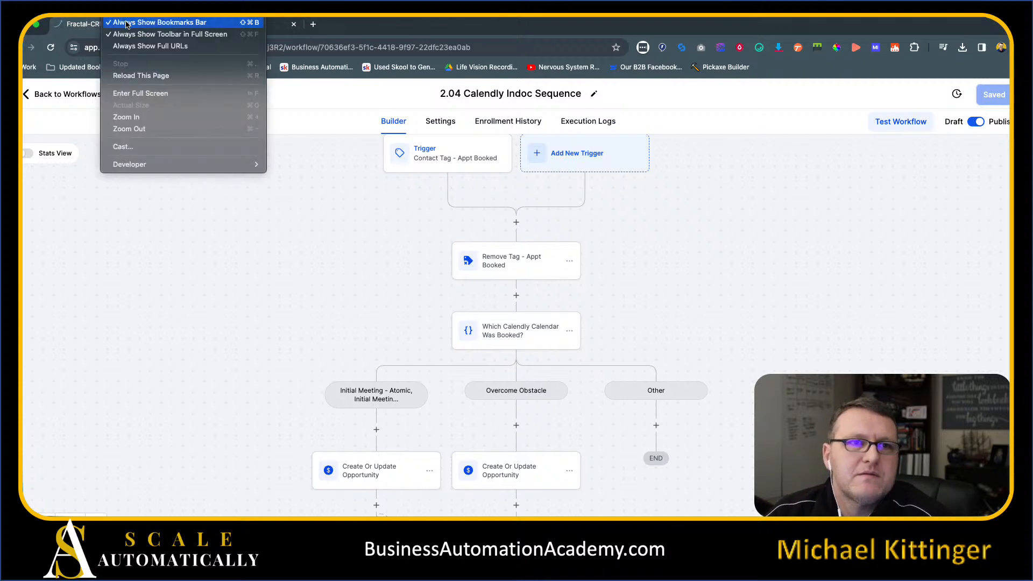
{"action": "left_click", "coordinate": [159, 22]}
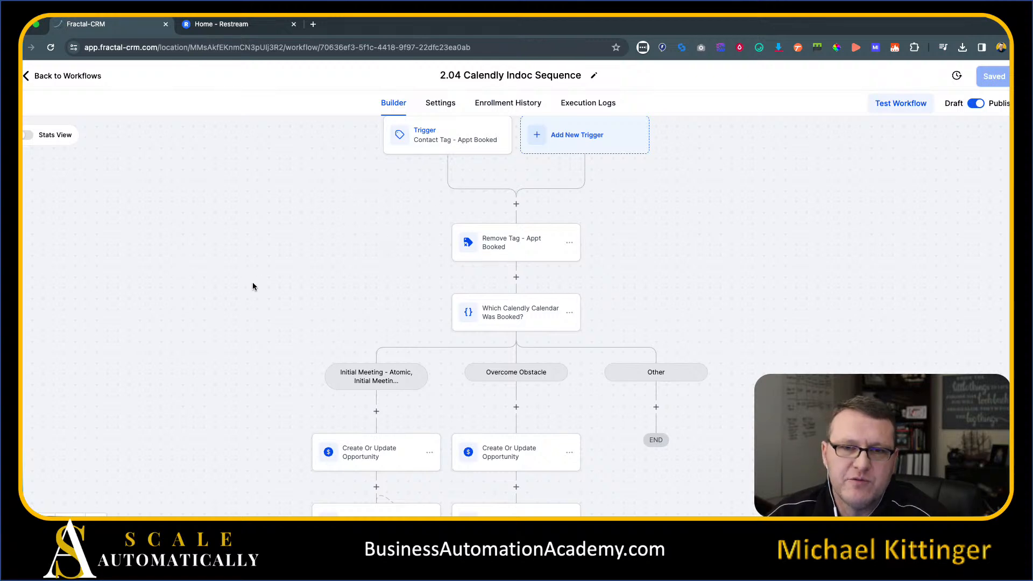
Step: Examine the workflow from its calendar branches through the wait, email and SMS steps to the end of the sequence
{"action": "scroll", "coordinate": [263, 251], "scroll_direction": "down", "scroll_amount": 1}
{"action": "scroll", "coordinate": [353, 237], "scroll_direction": "up", "scroll_amount": 1}
{"action": "scroll", "coordinate": [352, 237], "scroll_direction": "down", "scroll_amount": 3}
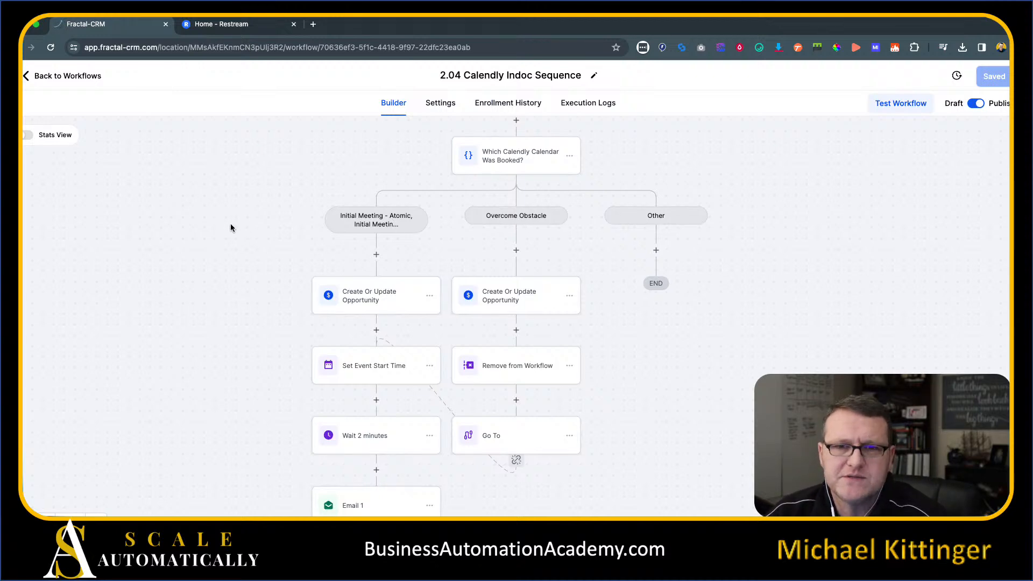
{"action": "scroll", "coordinate": [230, 228], "scroll_direction": "down", "scroll_amount": 5}
{"action": "scroll", "coordinate": [402, 268], "scroll_direction": "down", "scroll_amount": 10}
{"action": "scroll", "coordinate": [322, 348], "scroll_direction": "down", "scroll_amount": 5}
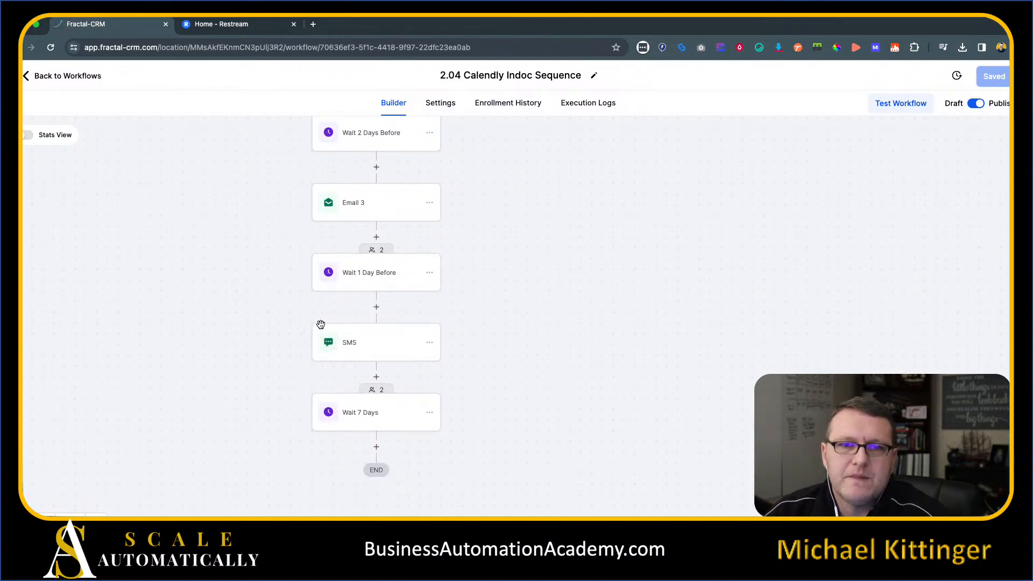
{"action": "scroll", "coordinate": [227, 313], "scroll_direction": "up", "scroll_amount": 1}
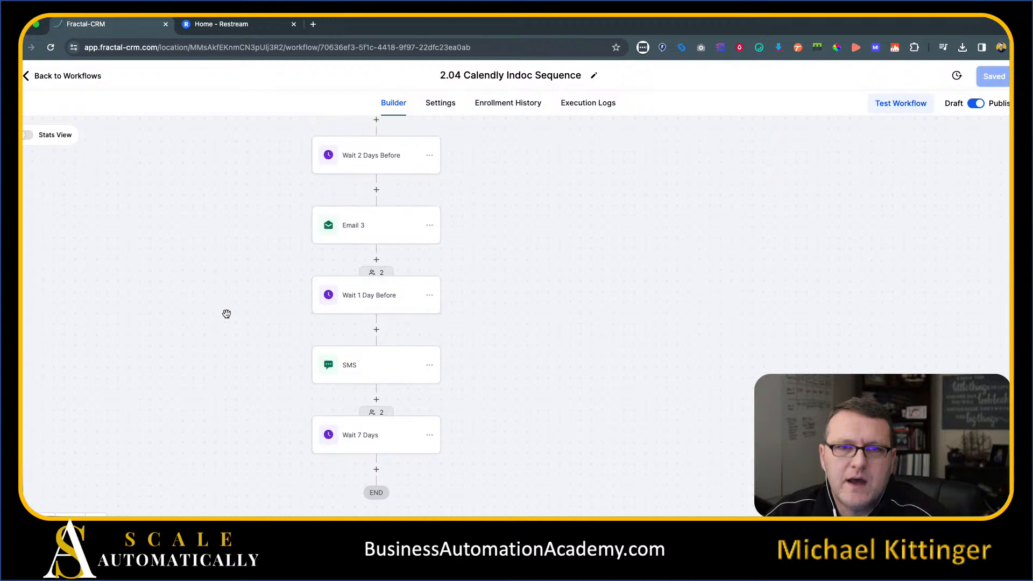
{"action": "scroll", "coordinate": [226, 314], "scroll_direction": "up", "scroll_amount": 2}
{"action": "scroll", "coordinate": [199, 257], "scroll_direction": "up", "scroll_amount": 8}
{"action": "scroll", "coordinate": [200, 258], "scroll_direction": "up", "scroll_amount": 3}
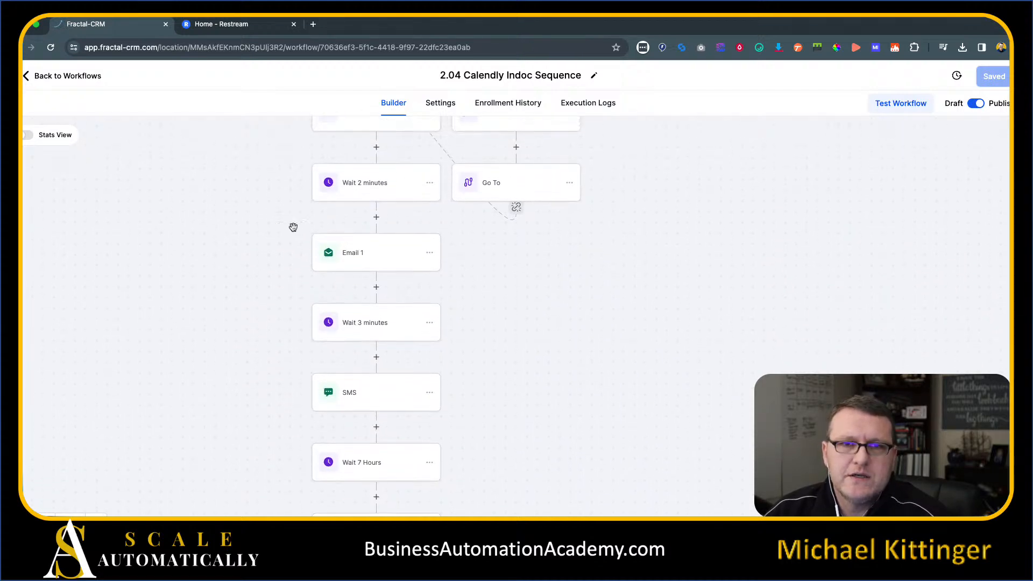
{"action": "scroll", "coordinate": [446, 208], "scroll_direction": "up", "scroll_amount": 3}
{"action": "scroll", "coordinate": [417, 206], "scroll_direction": "up", "scroll_amount": 1}
{"action": "scroll", "coordinate": [436, 202], "scroll_direction": "up", "scroll_amount": 3}
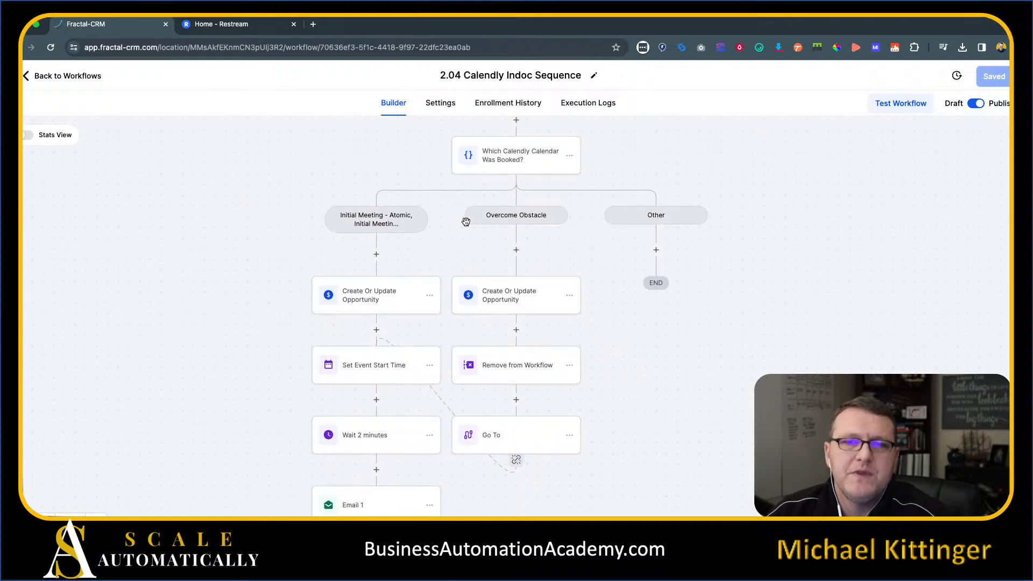
{"action": "scroll", "coordinate": [421, 200], "scroll_direction": "up", "scroll_amount": 1}
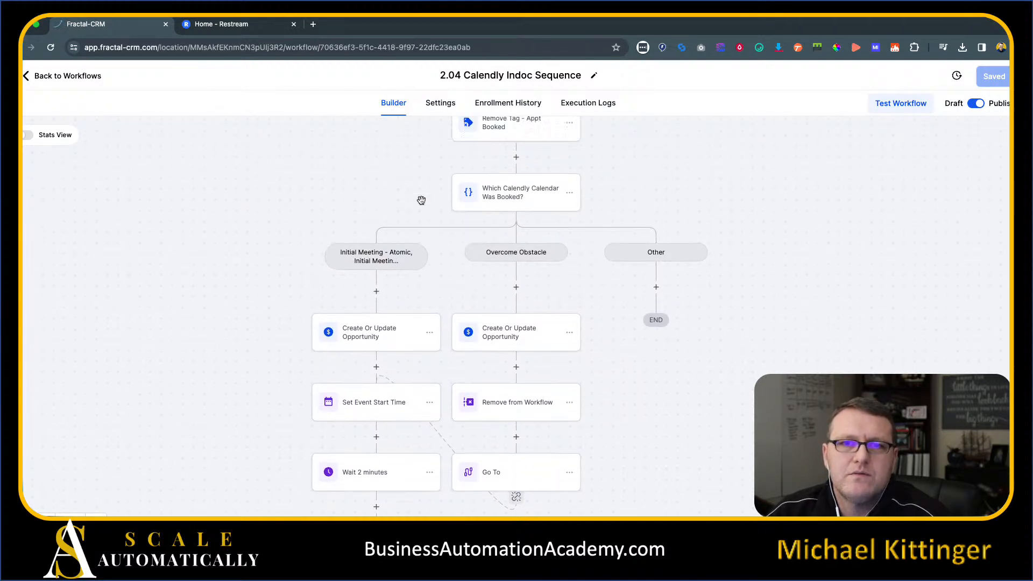
{"action": "scroll", "coordinate": [421, 200], "scroll_direction": "up", "scroll_amount": 2}
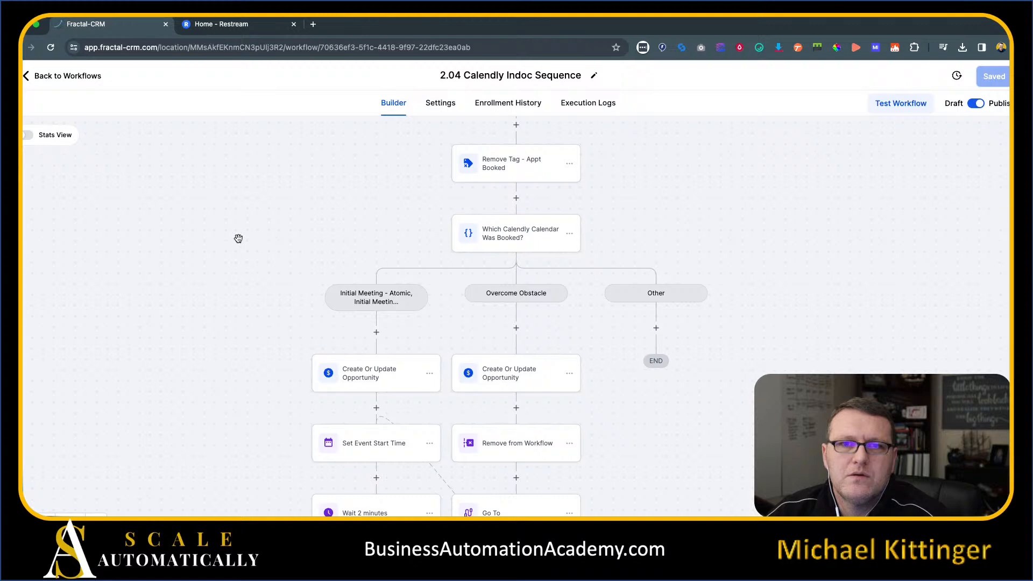
{"action": "scroll", "coordinate": [238, 239], "scroll_direction": "down", "scroll_amount": 8}
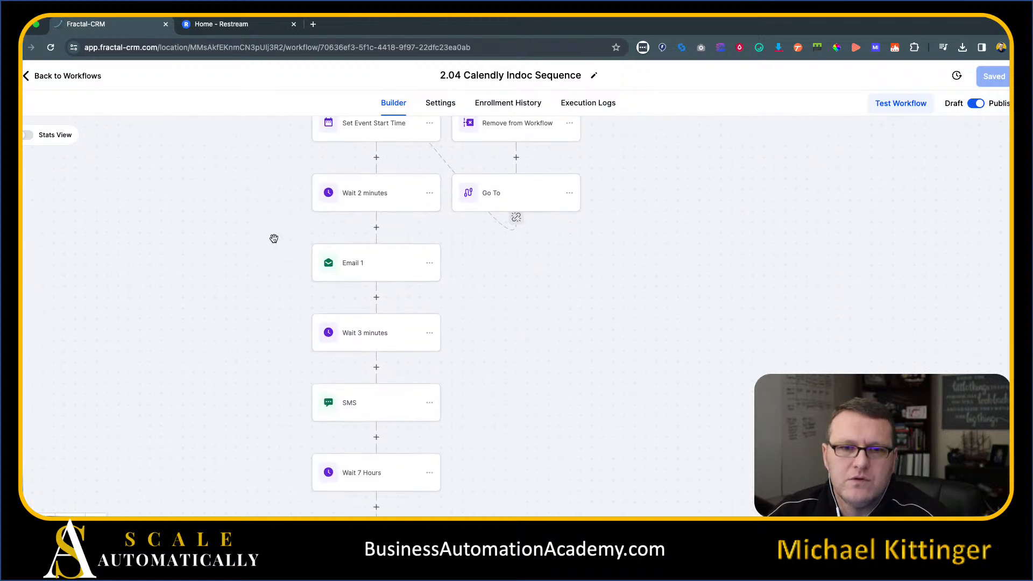
{"action": "scroll", "coordinate": [513, 225], "scroll_direction": "down", "scroll_amount": 6}
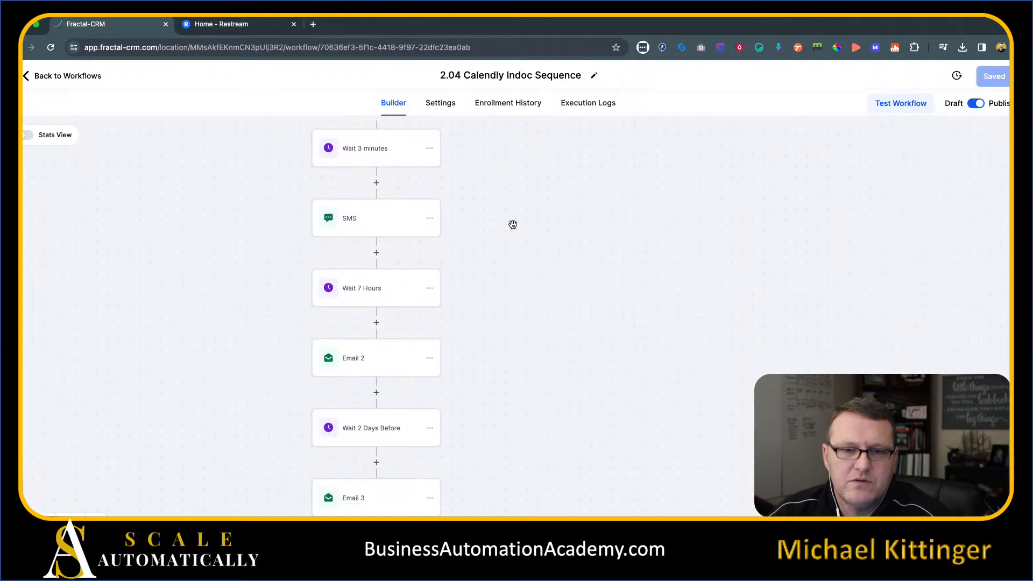
{"action": "scroll", "coordinate": [512, 224], "scroll_direction": "down", "scroll_amount": 2}
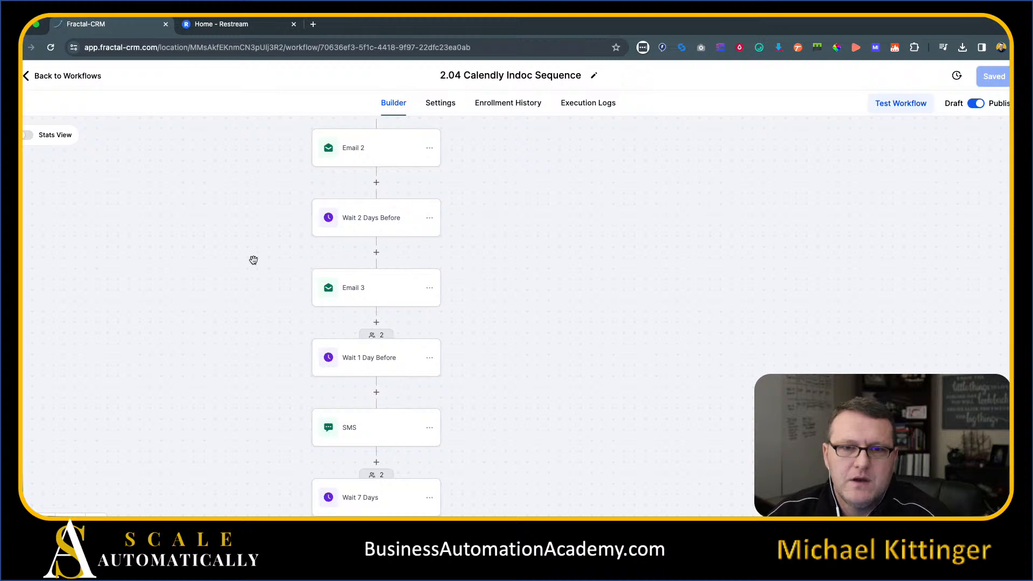
Step: Insert a Send SMS action between the Wait 2 Days Before step and Email 3
{"action": "scroll", "coordinate": [240, 253], "scroll_direction": "down", "scroll_amount": 1}
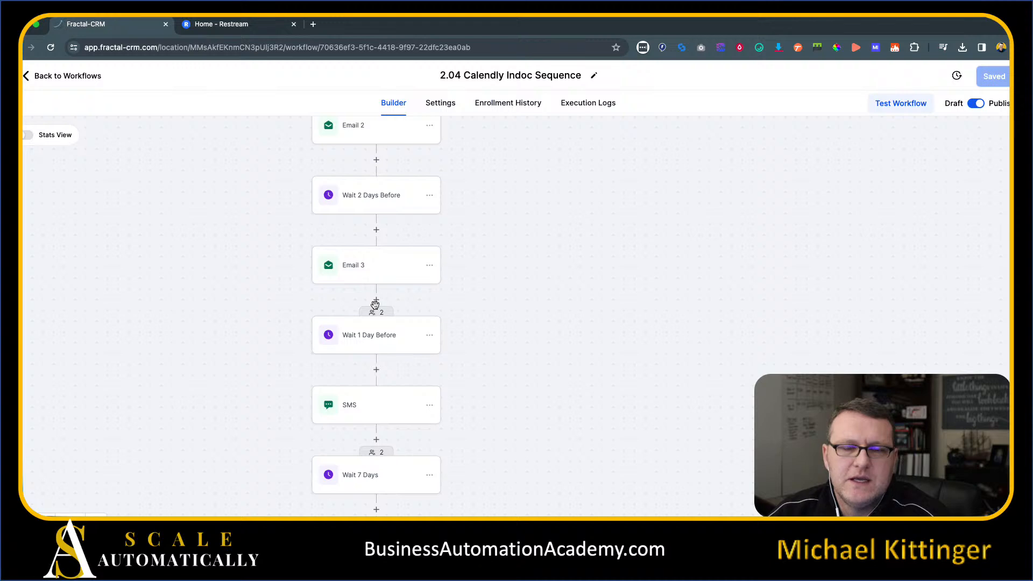
{"action": "left_click", "coordinate": [376, 230]}
{"action": "type", "text": "sms"}
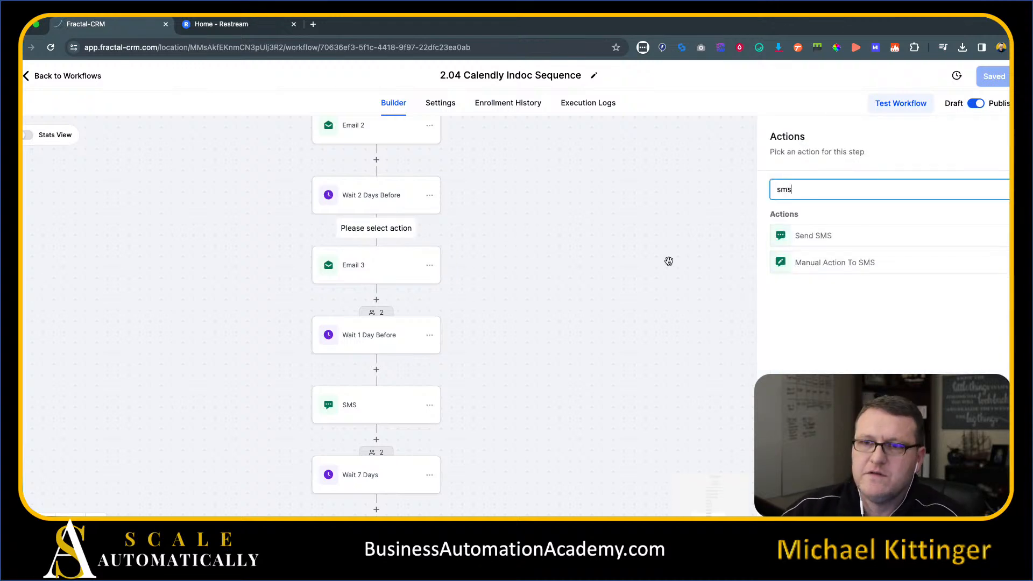
{"action": "left_click", "coordinate": [831, 233]}
{"action": "left_click", "coordinate": [808, 364]}
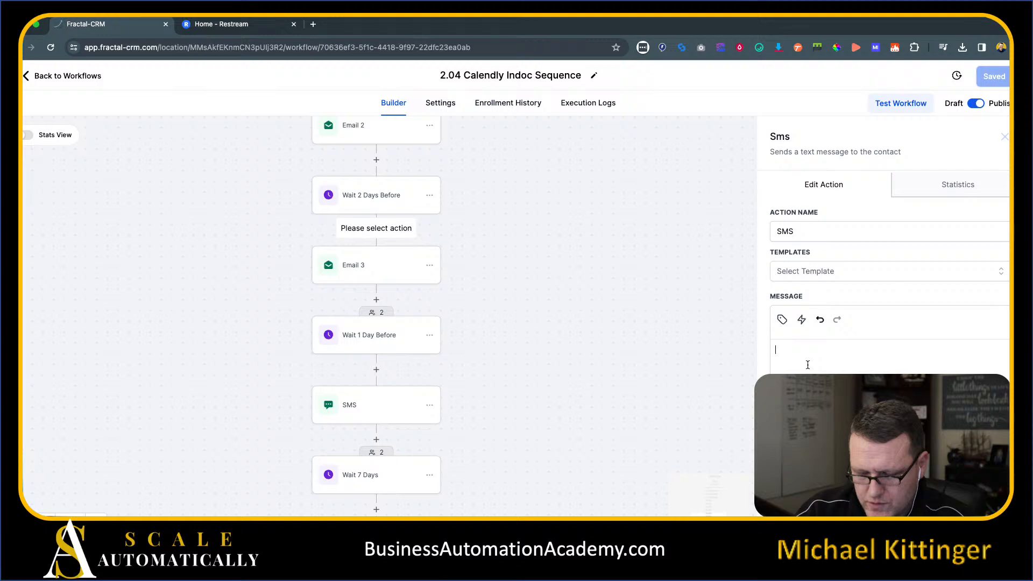
Step: Write the SMS message "Your appointment is in 48 hours. Please respond with a "C" to confirm that you can still make it" and save the action
{"action": "type", "text": "Your appoi"}
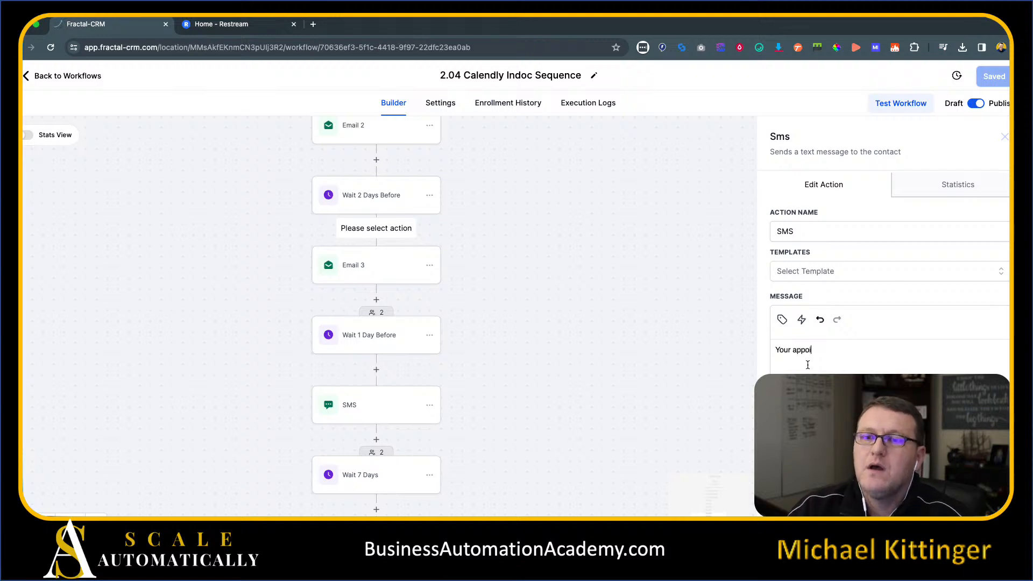
{"action": "type", "text": "ntment is"}
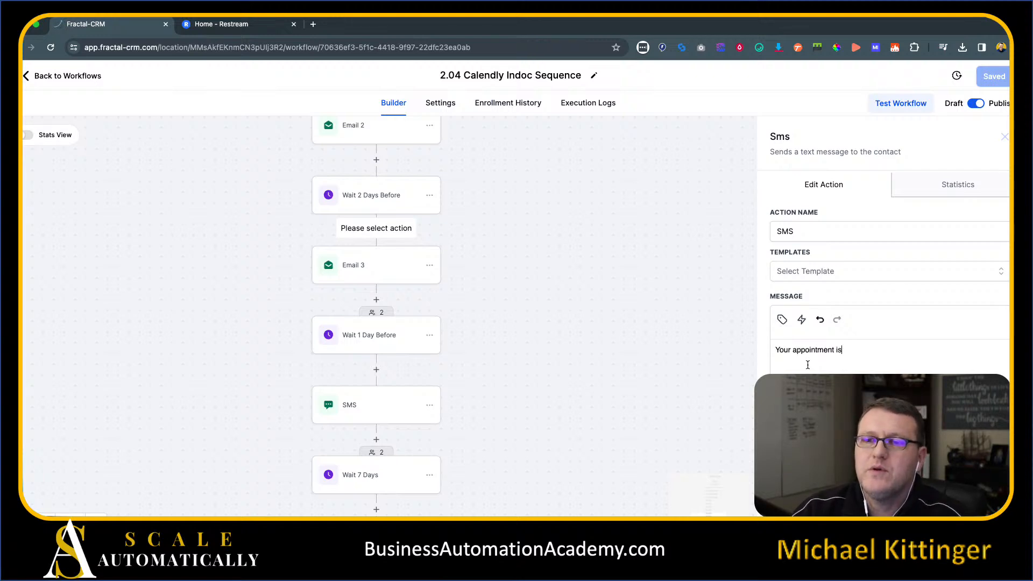
{"action": "type", "text": " in 48 ho"}
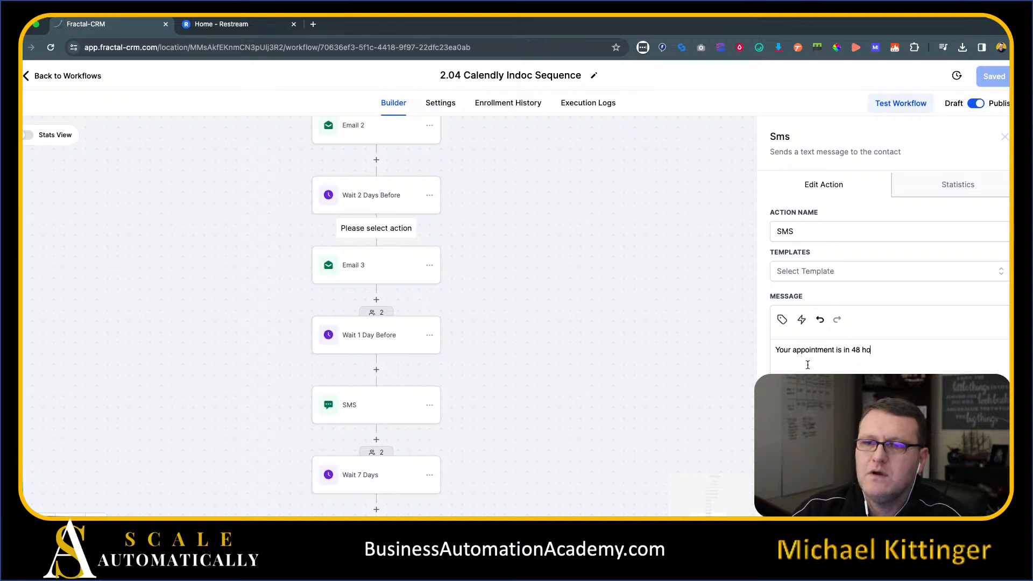
{"action": "type", "text": "urs. Please respond with a \"C\" to confirm"}
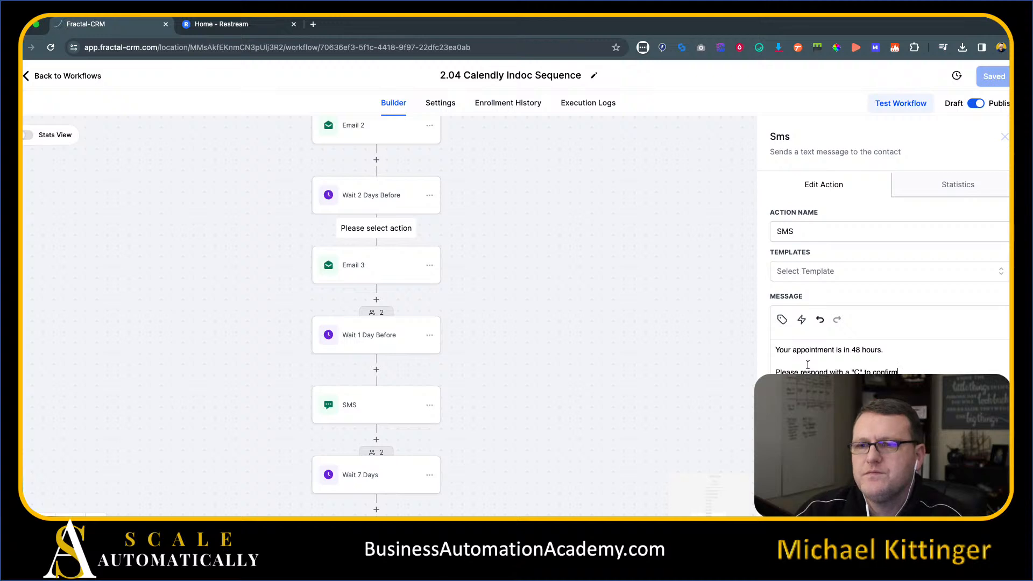
{"action": "type", "text": "can still make this"}
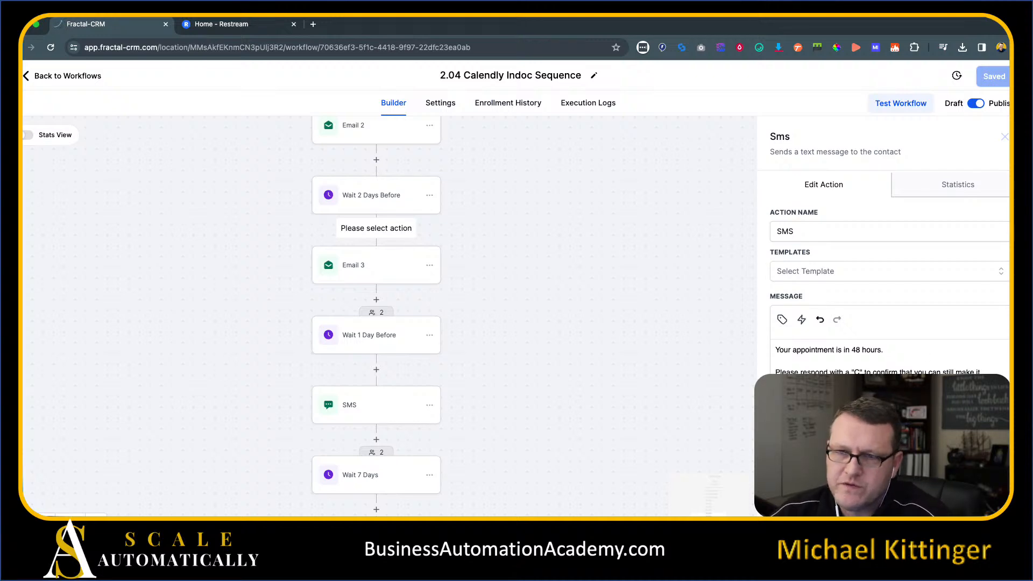
{"action": "left_click", "coordinate": [976, 509]}
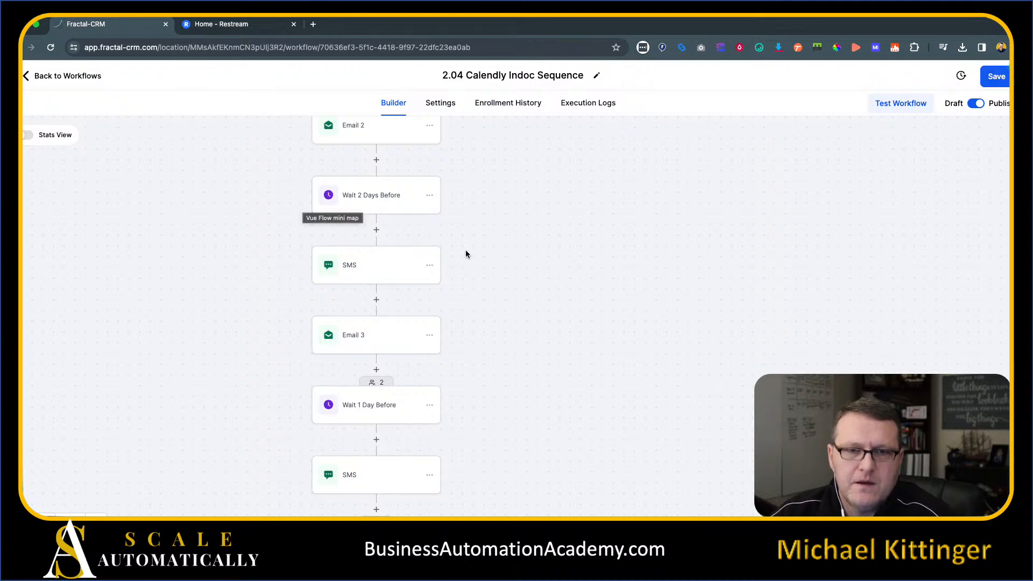
Step: Add "by responding with a "C"" to the end of the SMS message following Wait 1 Day Before and save the action
{"action": "scroll", "coordinate": [240, 254], "scroll_direction": "down", "scroll_amount": 3}
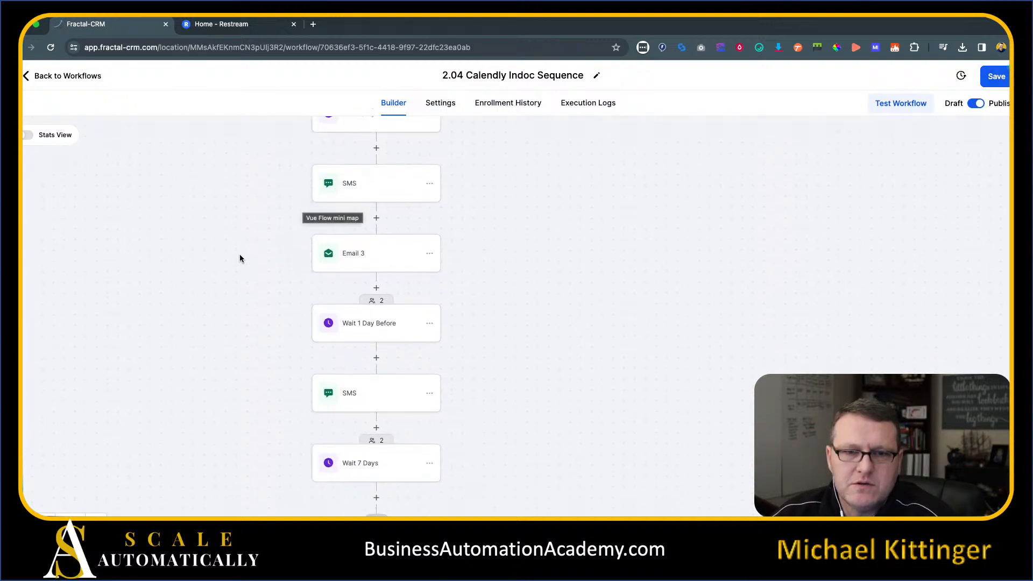
{"action": "scroll", "coordinate": [414, 249], "scroll_direction": "up", "scroll_amount": 1}
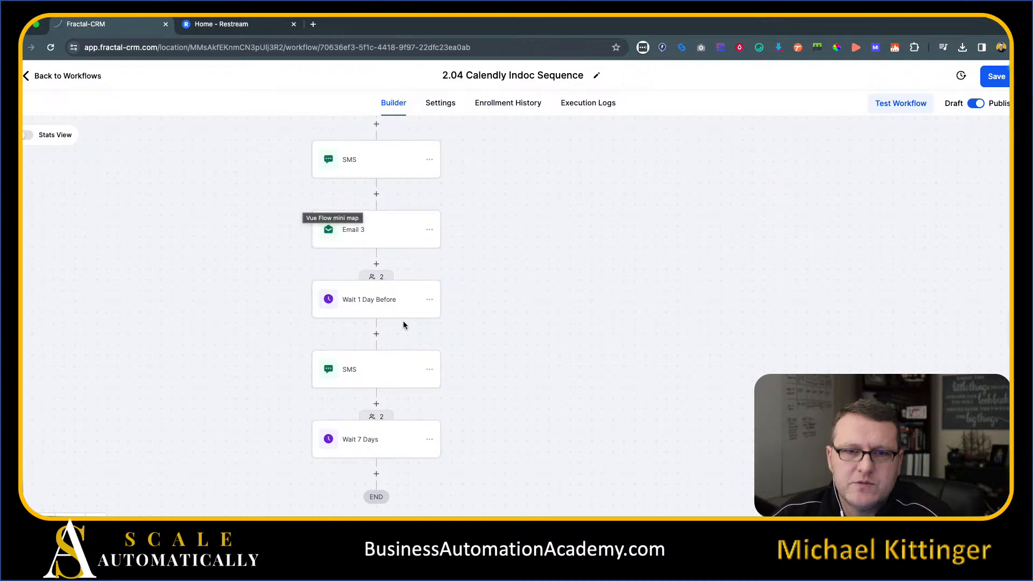
{"action": "left_click", "coordinate": [353, 366]}
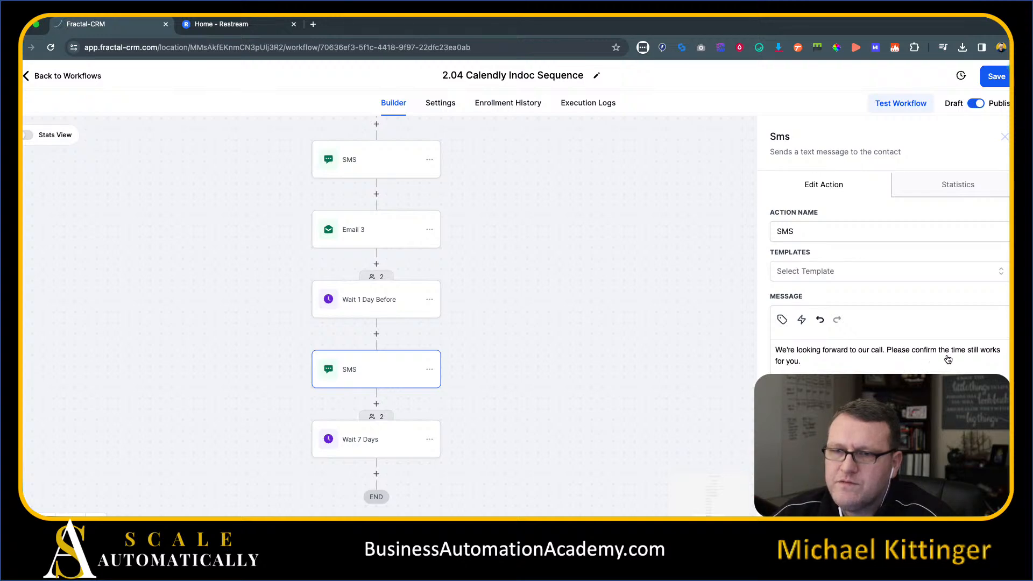
{"action": "left_click", "coordinate": [796, 364]}
{"action": "type", "text": "by responding with a \"C"}
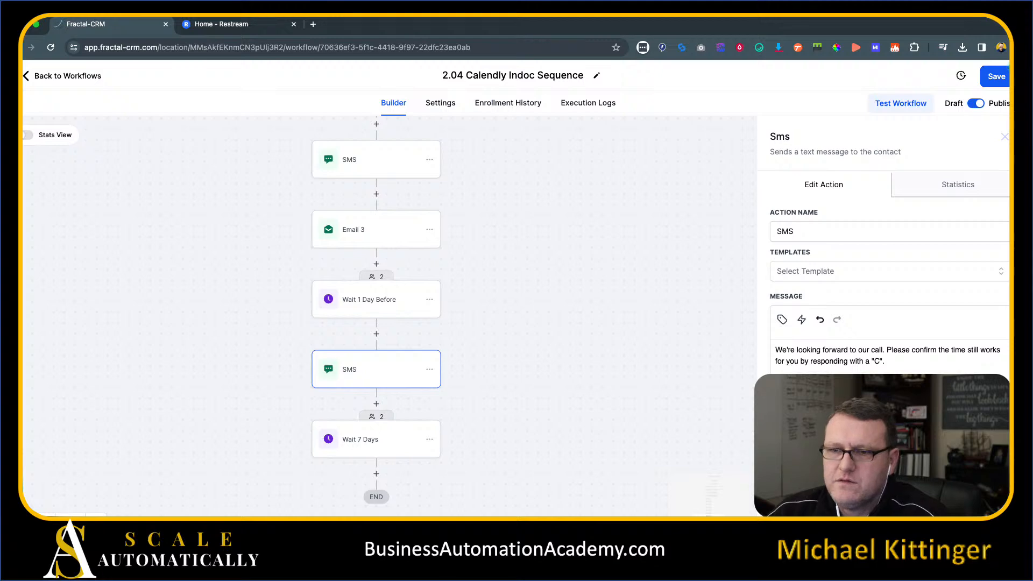
{"action": "left_click", "coordinate": [943, 500]}
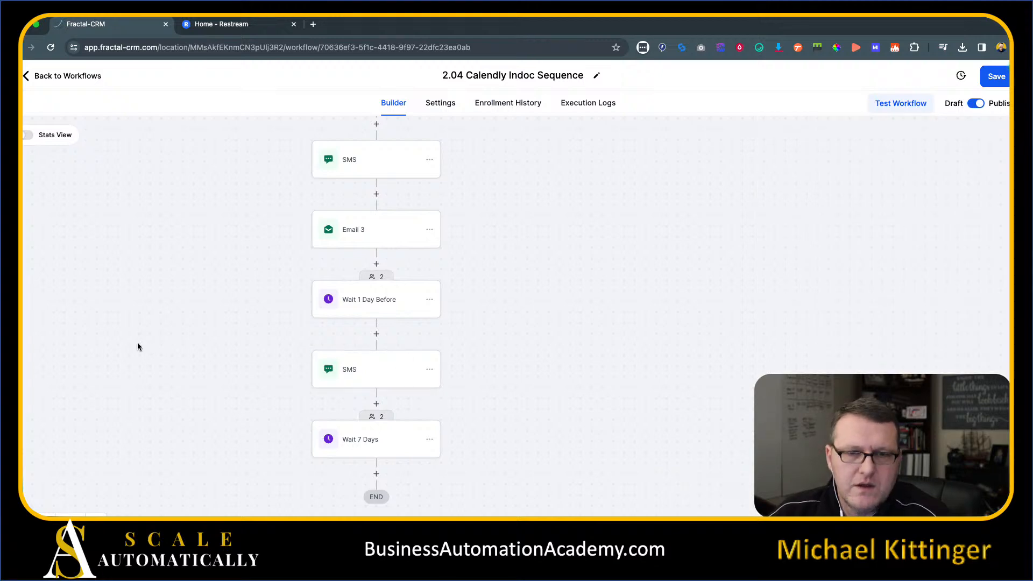
Step: Insert a Wait action between the last SMS and Wait 7 Days, and name it "Wait 15 Minutes Before"
{"action": "left_click", "coordinate": [376, 404]}
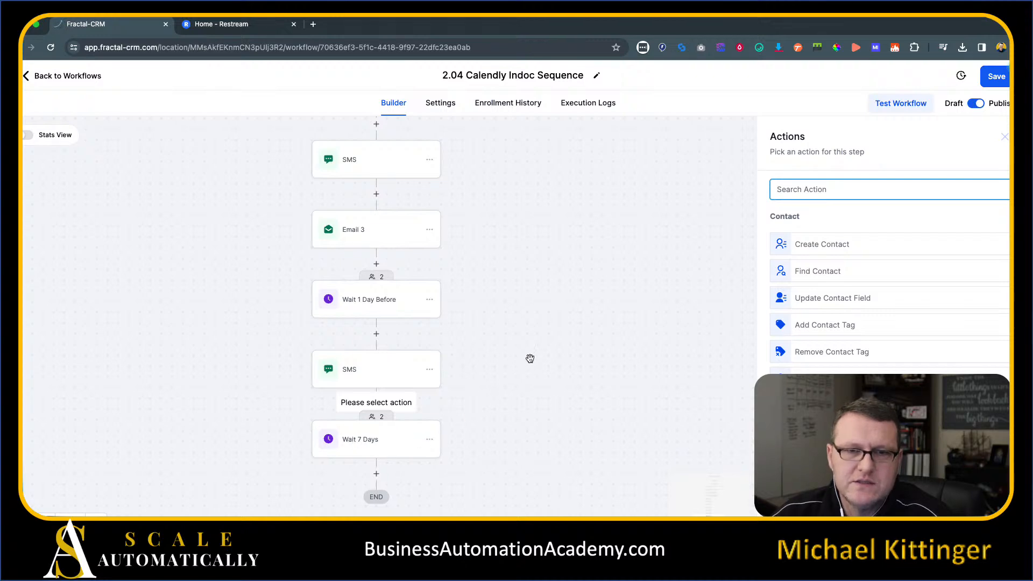
{"action": "type", "text": "wait"}
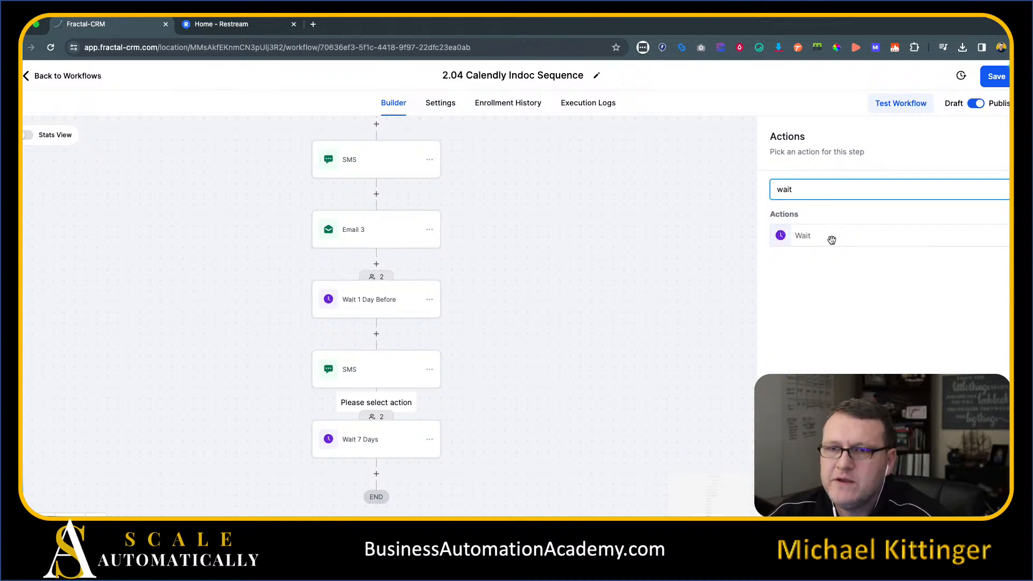
{"action": "left_click", "coordinate": [834, 237]}
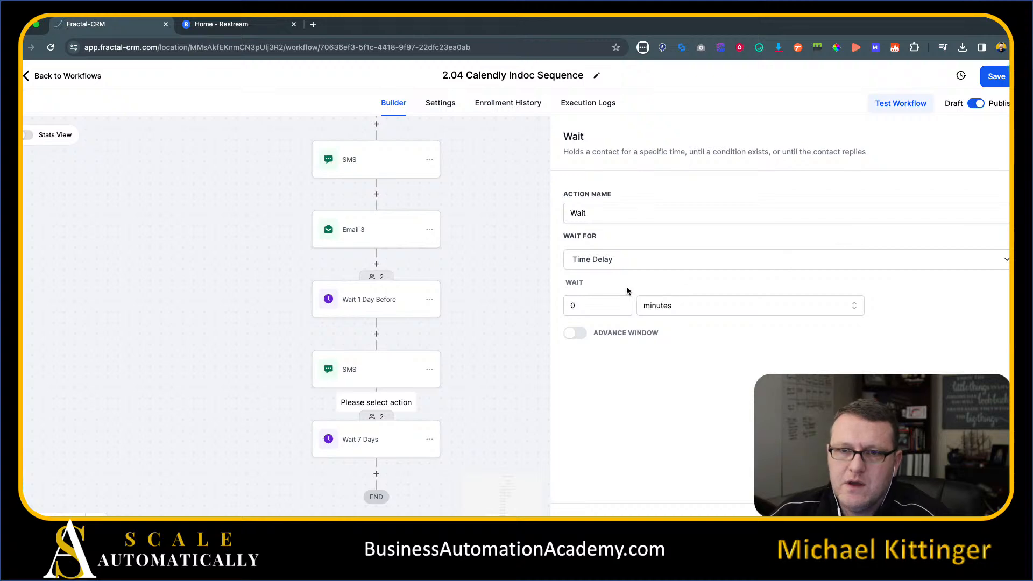
{"action": "left_click", "coordinate": [623, 215]}
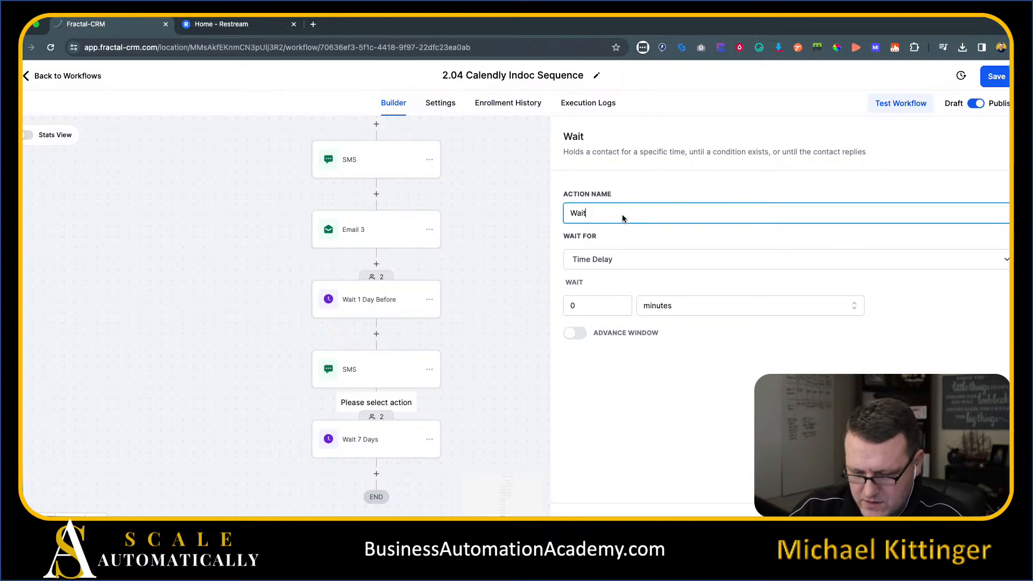
{"action": "type", "text": "15 Minutes Before"}
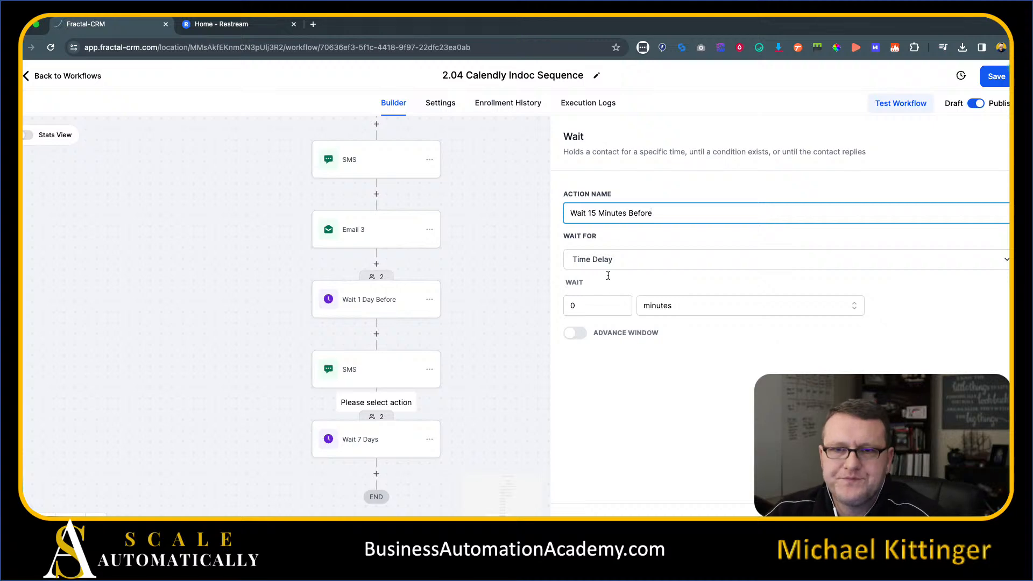
Step: Make the wait run until 15 minutes before the Event / Appointment time and save the action
{"action": "left_click", "coordinate": [612, 262]}
{"action": "left_click", "coordinate": [588, 362]}
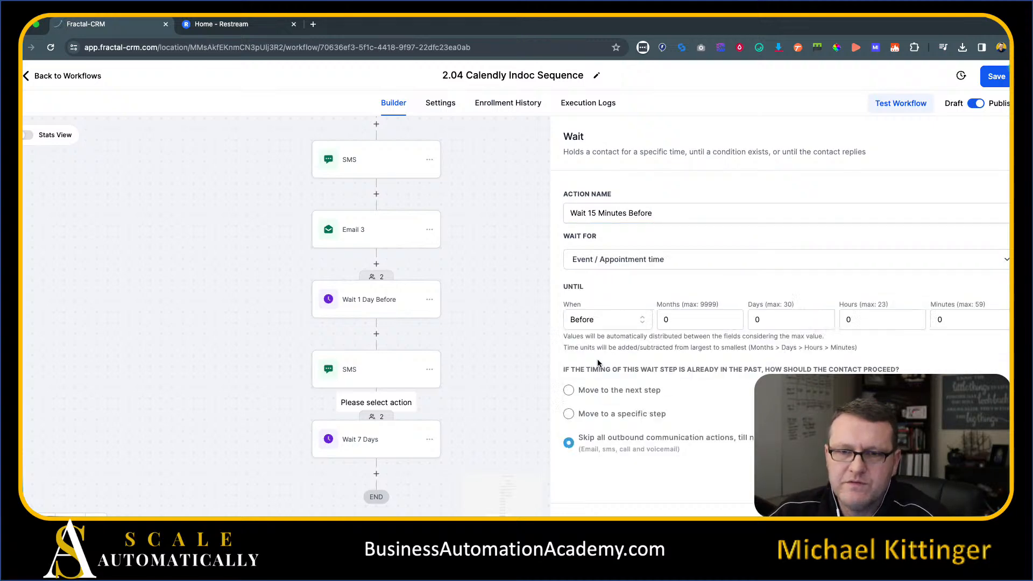
{"action": "left_click", "coordinate": [970, 323]}
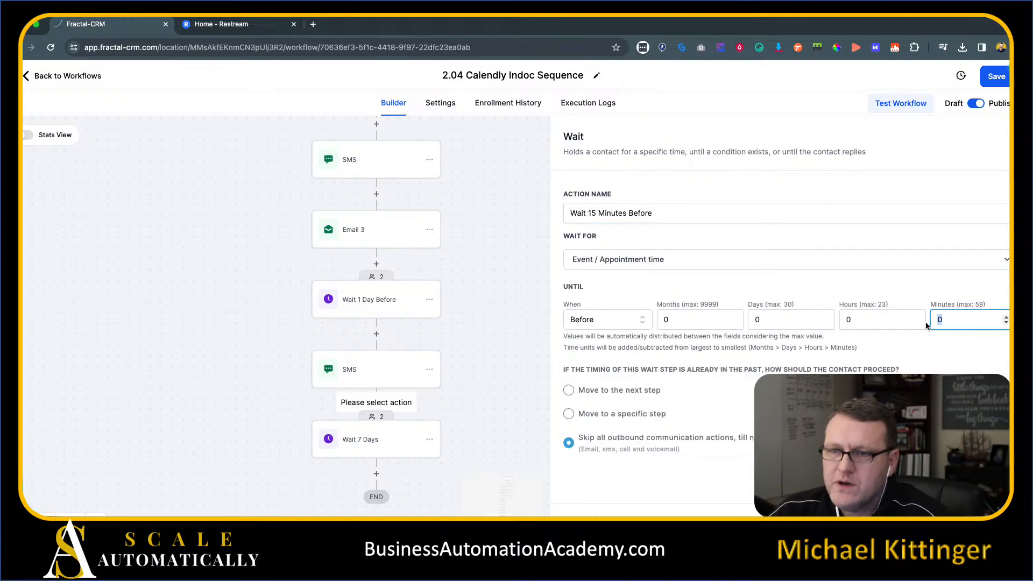
{"action": "type", "text": "15"}
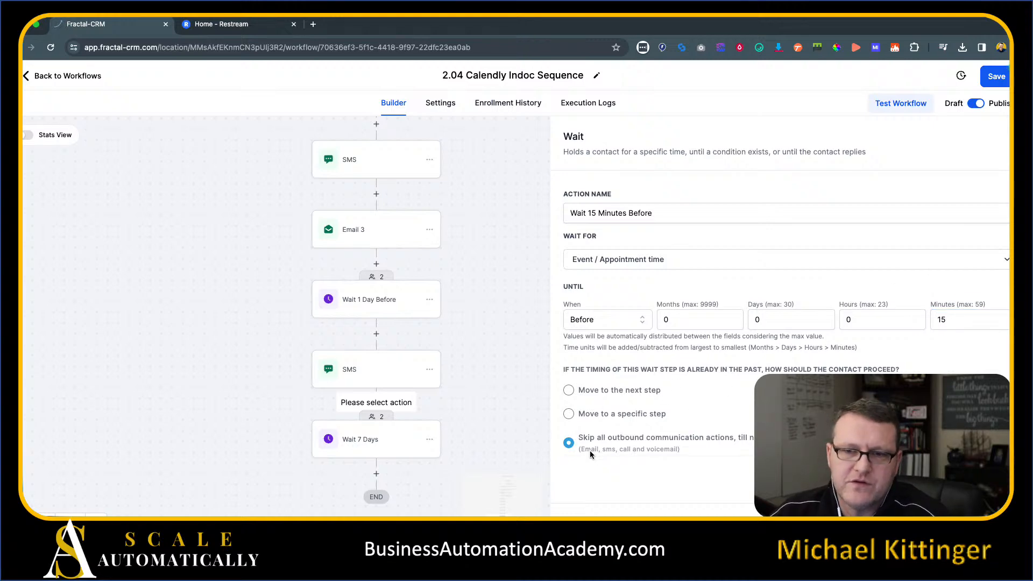
{"action": "left_click", "coordinate": [977, 513]}
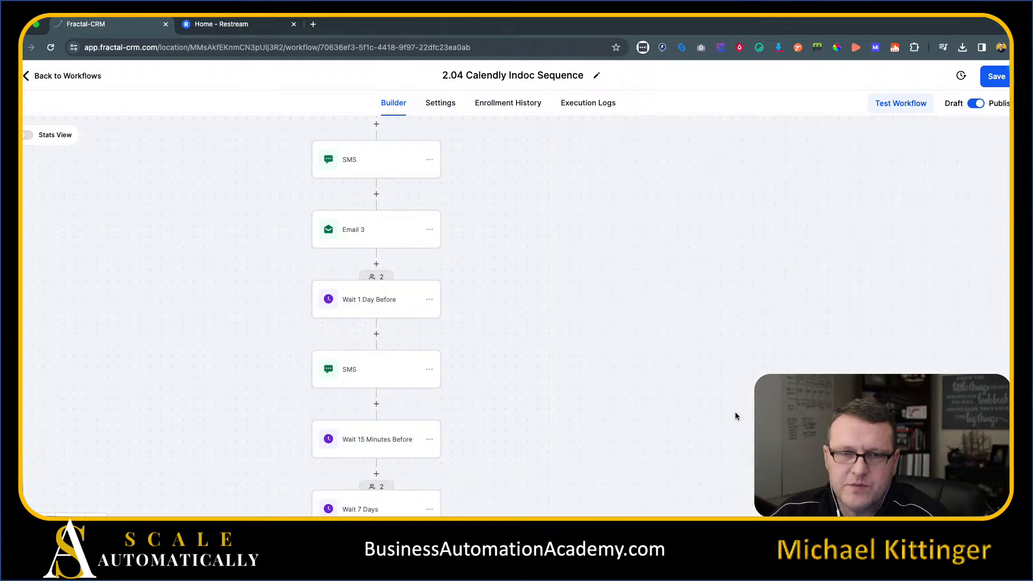
Step: Insert an If / Else action after Wait 15 Minutes Before, naming it "Did Contact Confirm The Appt?" and its branch "Yes"
{"action": "scroll", "coordinate": [395, 249], "scroll_direction": "down", "scroll_amount": 1}
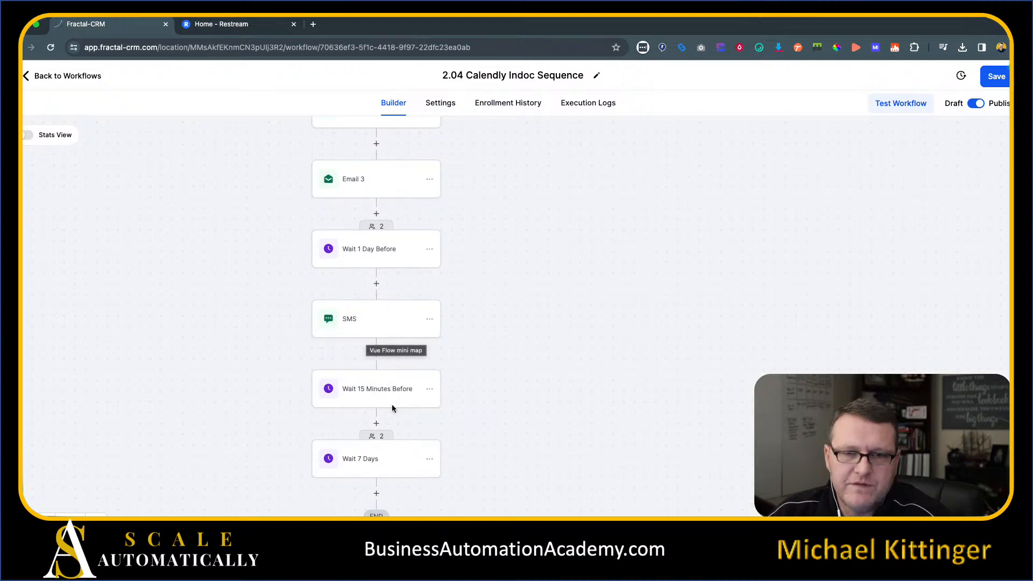
{"action": "left_click", "coordinate": [377, 424]}
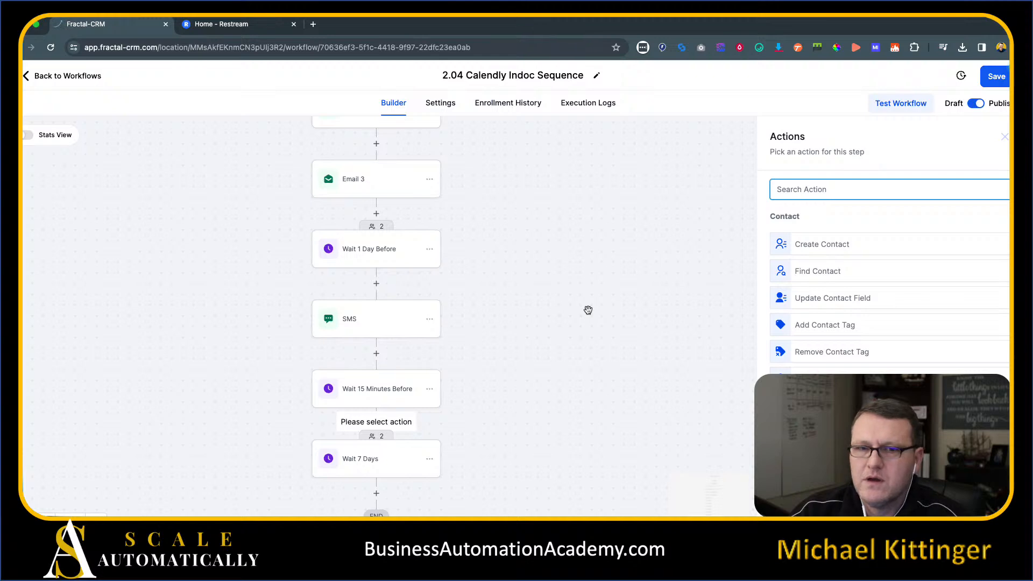
{"action": "type", "text": "if"}
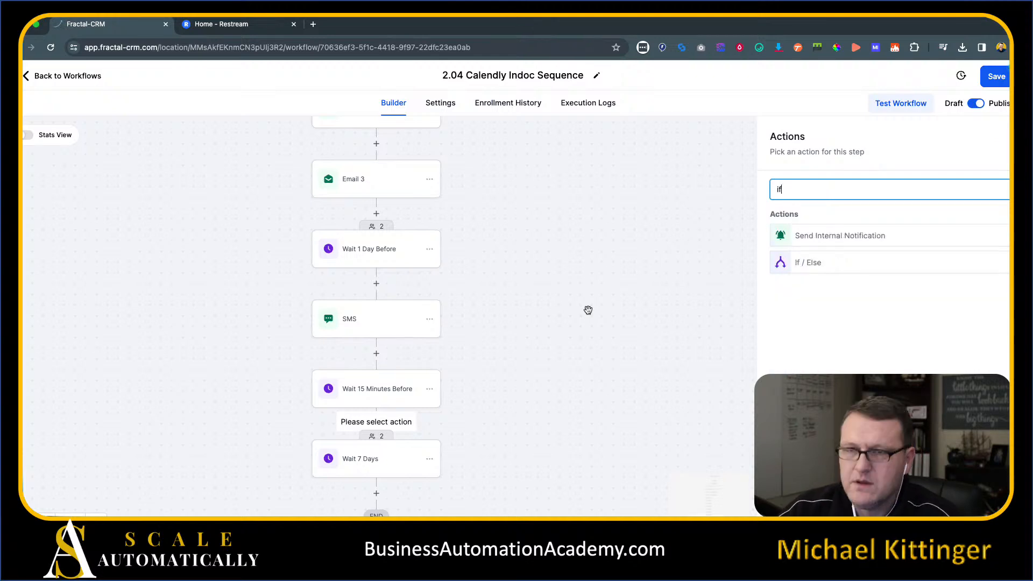
{"action": "left_click", "coordinate": [786, 262]}
{"action": "double_click", "coordinate": [633, 224]}
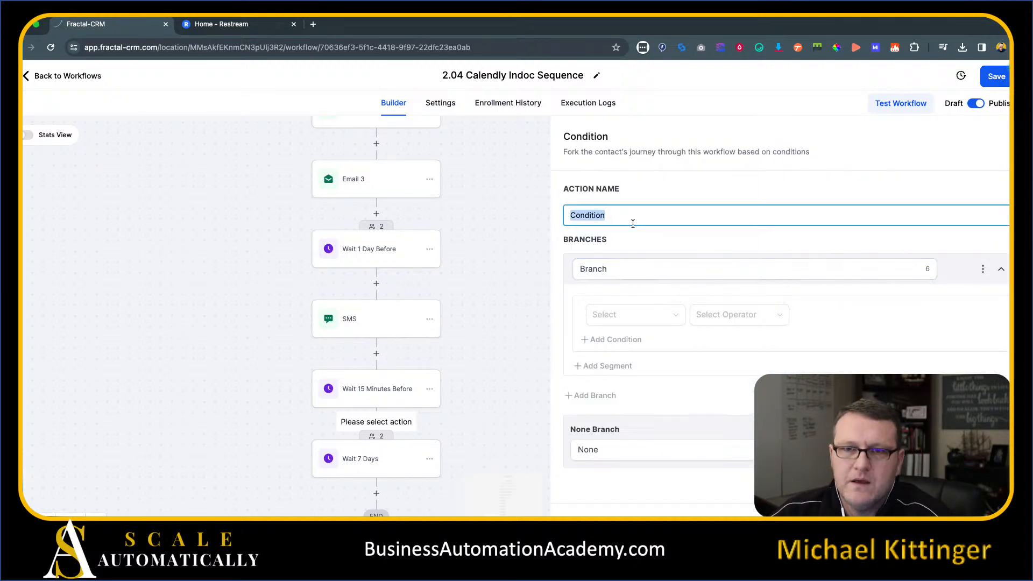
{"action": "type", "text": "Did Contact"}
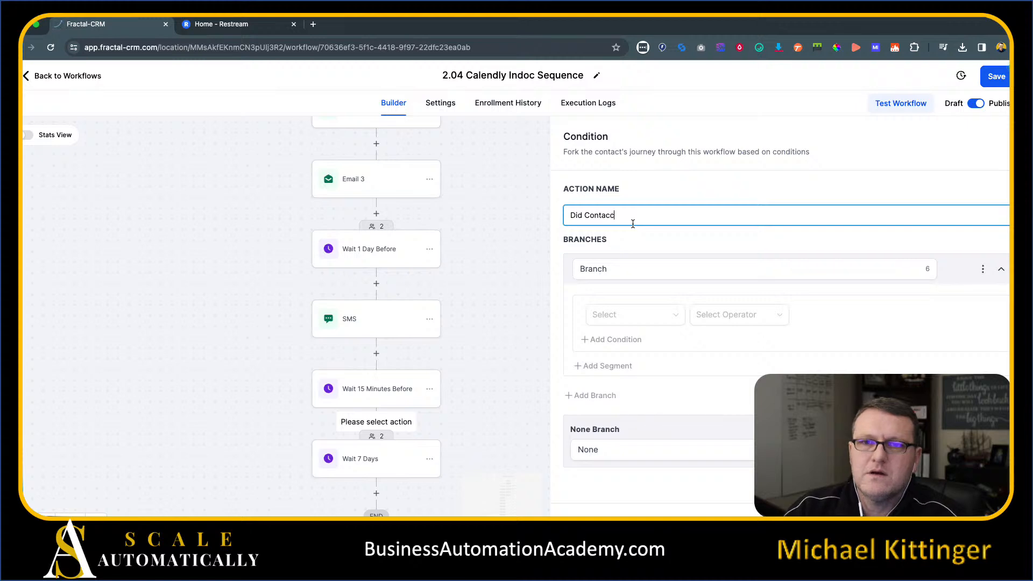
{"action": "type", "text": " Confirm"}
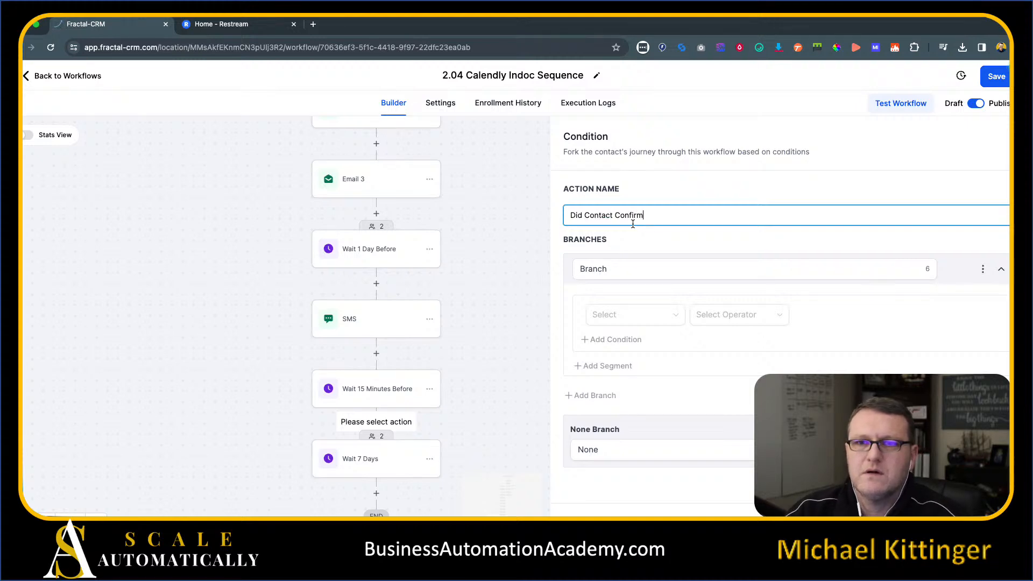
{"action": "type", "text": " The Appt?"}
{"action": "key", "text": "Tab"}
{"action": "type", "text": "Ye"}
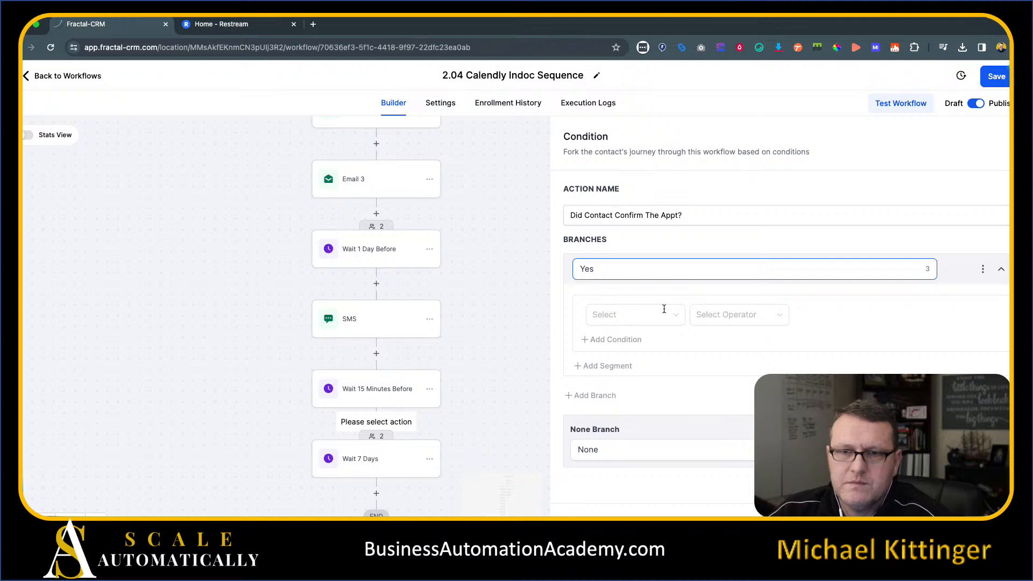
Step: Base the Yes branch's condition on the contact's Tags with the Includes operator
{"action": "left_click", "coordinate": [664, 319]}
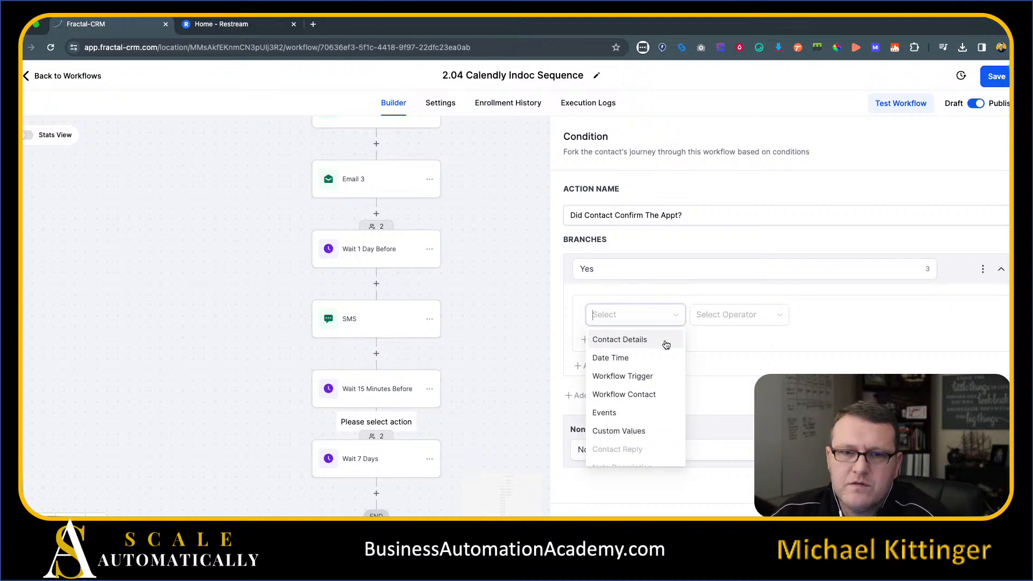
{"action": "left_click", "coordinate": [666, 345]}
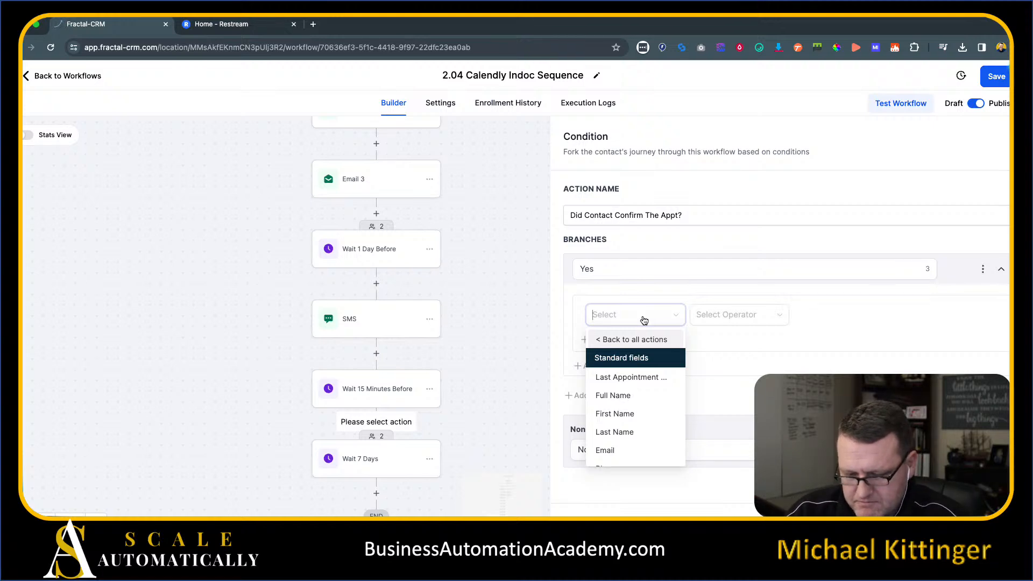
{"action": "type", "text": "tag"}
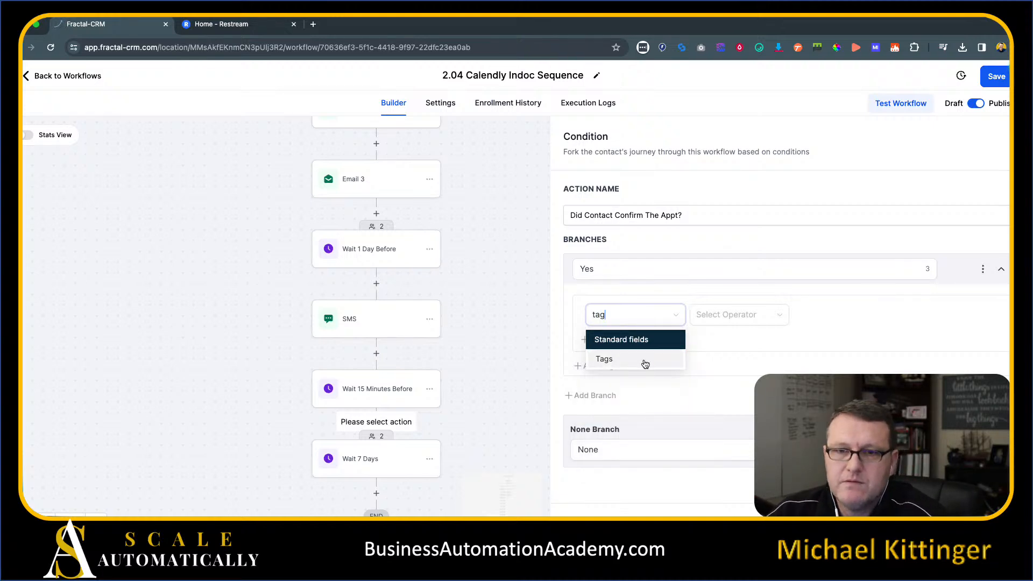
{"action": "left_click", "coordinate": [644, 361]}
{"action": "left_click", "coordinate": [732, 316]}
{"action": "left_click", "coordinate": [735, 337]}
Step: Create a new tag "Confirmed Appt" and select it as the tag for the Yes branch's condition
{"action": "left_click", "coordinate": [837, 322]}
{"action": "type", "text": "Confirme"}
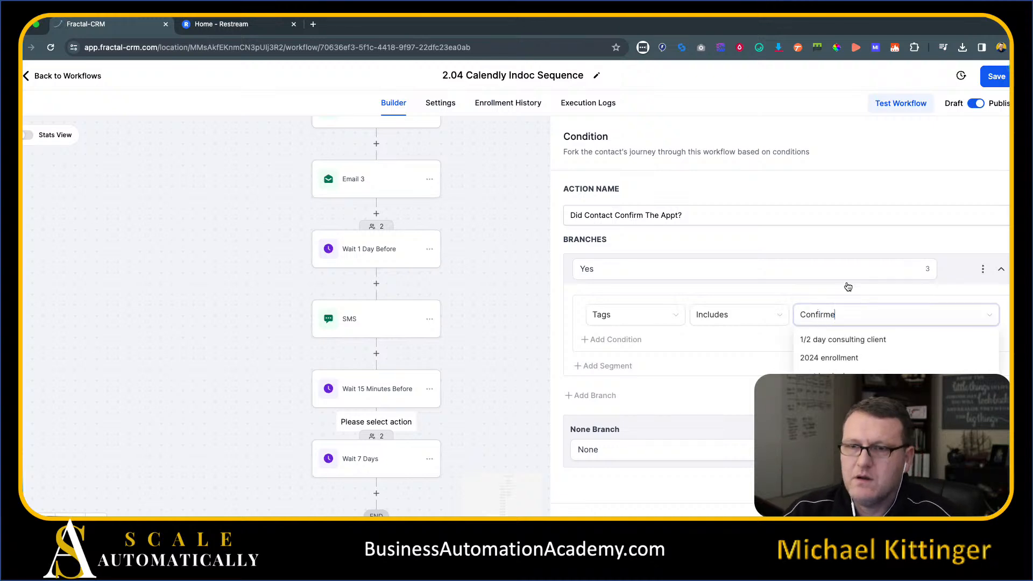
{"action": "type", "text": "d Appt"}
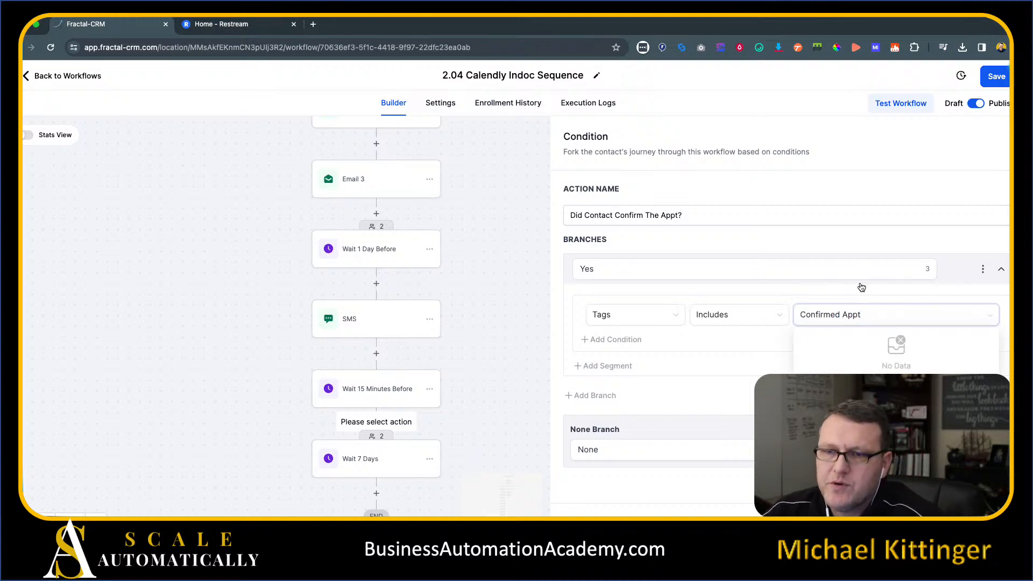
{"action": "left_click", "coordinate": [897, 394]}
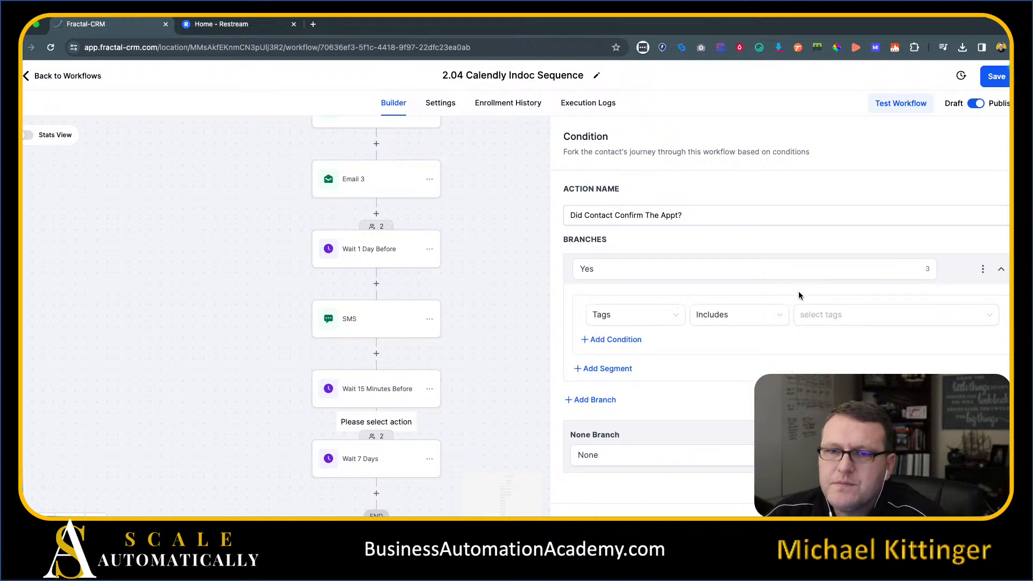
{"action": "left_click", "coordinate": [839, 323]}
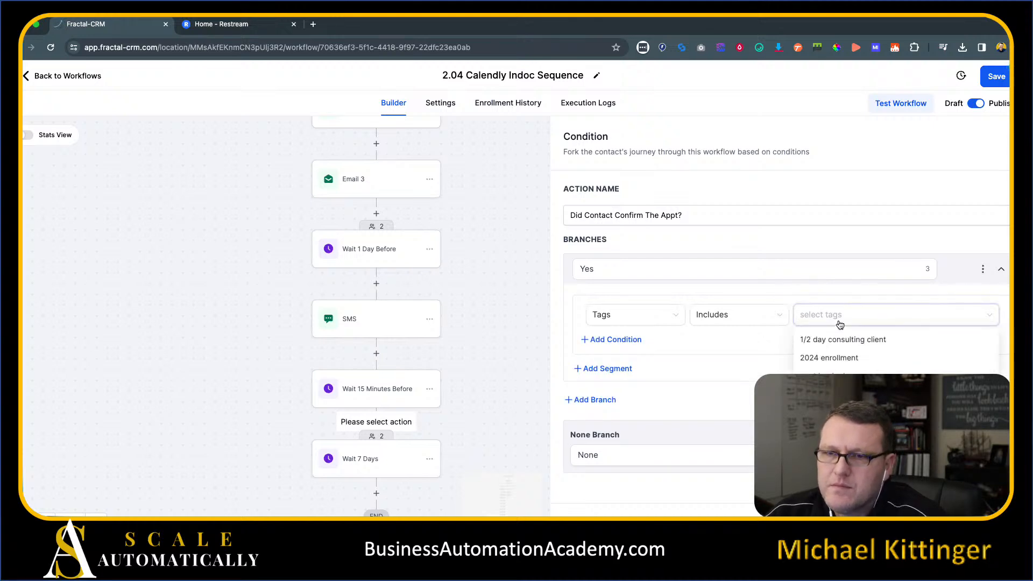
{"action": "type", "text": "co"}
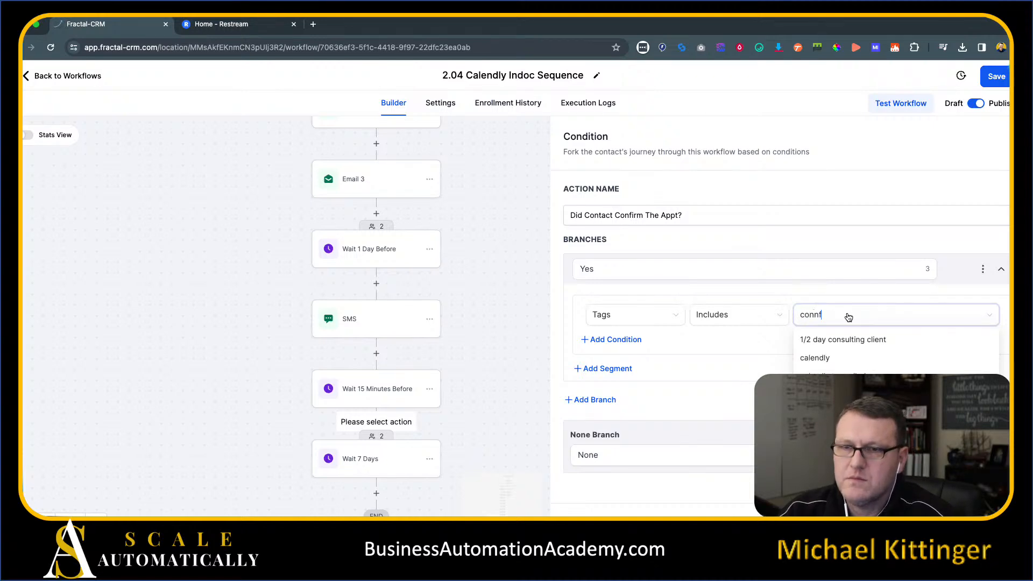
{"action": "type", "text": "nfirm"}
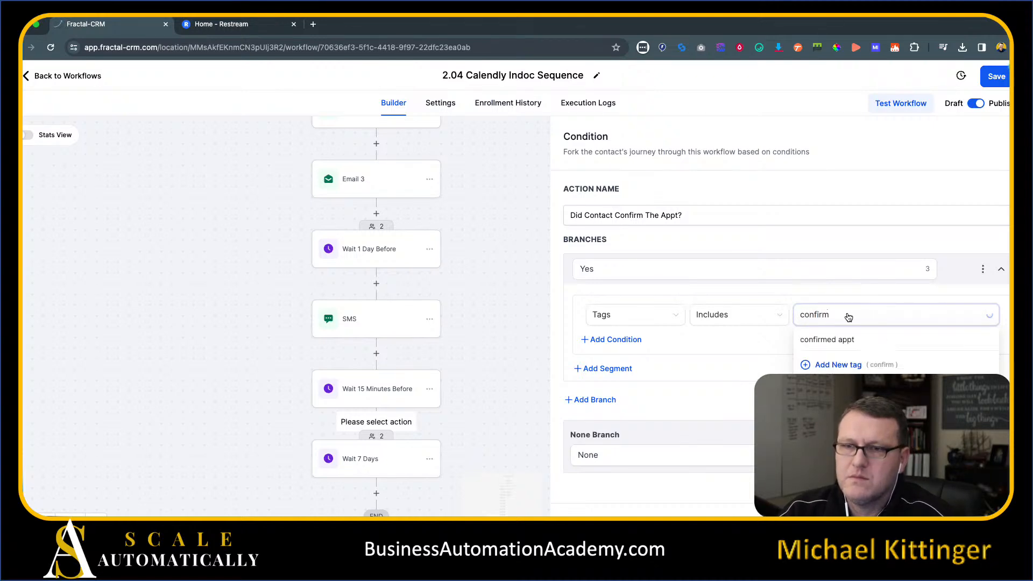
{"action": "left_click", "coordinate": [862, 341]}
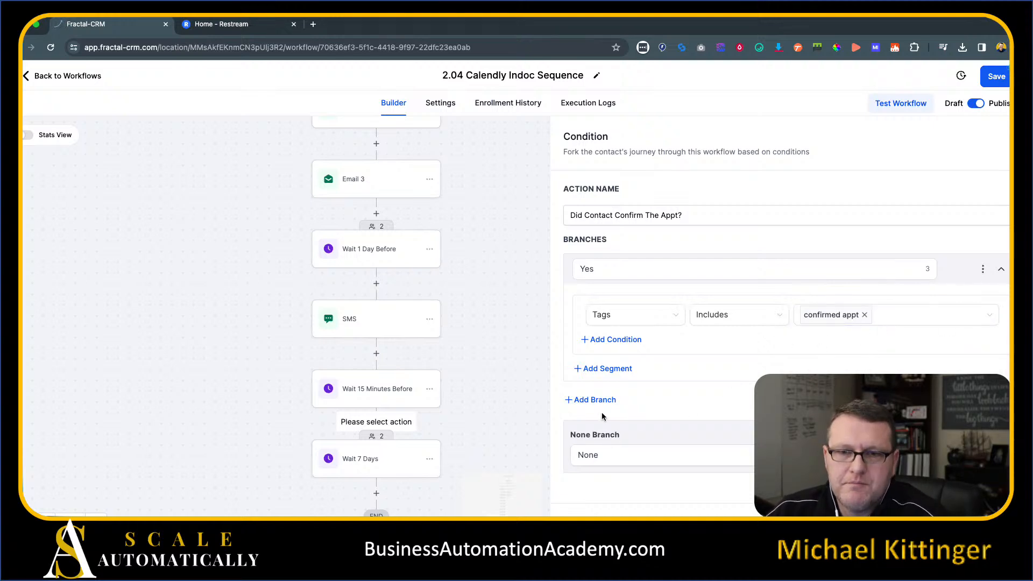
Step: Rename the None branch to "No" and save the condition
{"action": "left_click_drag", "start_coordinate": [591, 458], "coordinate": [613, 457]}
{"action": "key", "text": "BackSpace"}
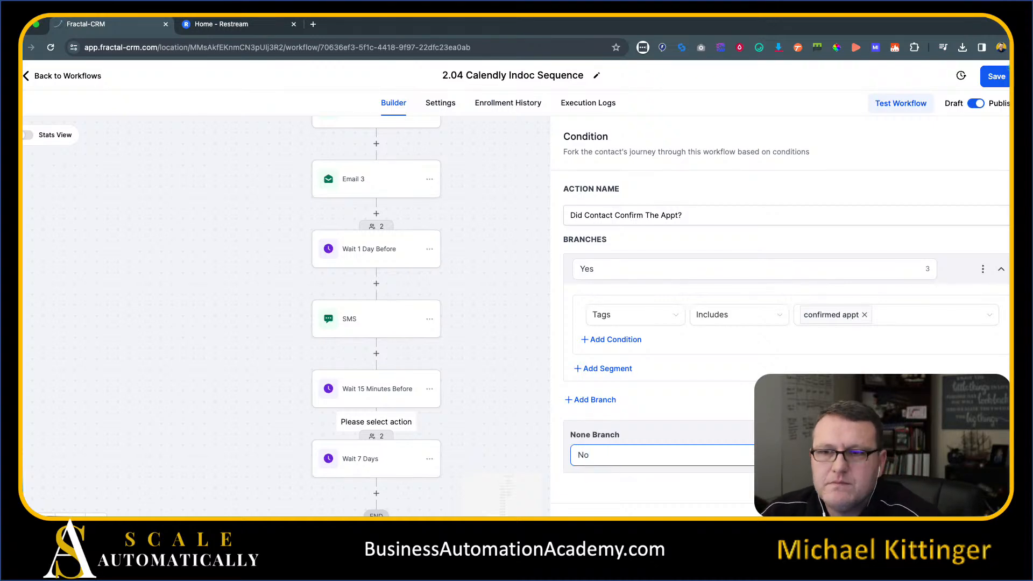
{"action": "left_click", "coordinate": [987, 522]}
Step: Insert a Send Internal Notification action at the start of the Yes branch, with type SMS and Assigned User as recipient
{"action": "scroll", "coordinate": [583, 323], "scroll_direction": "down", "scroll_amount": 2}
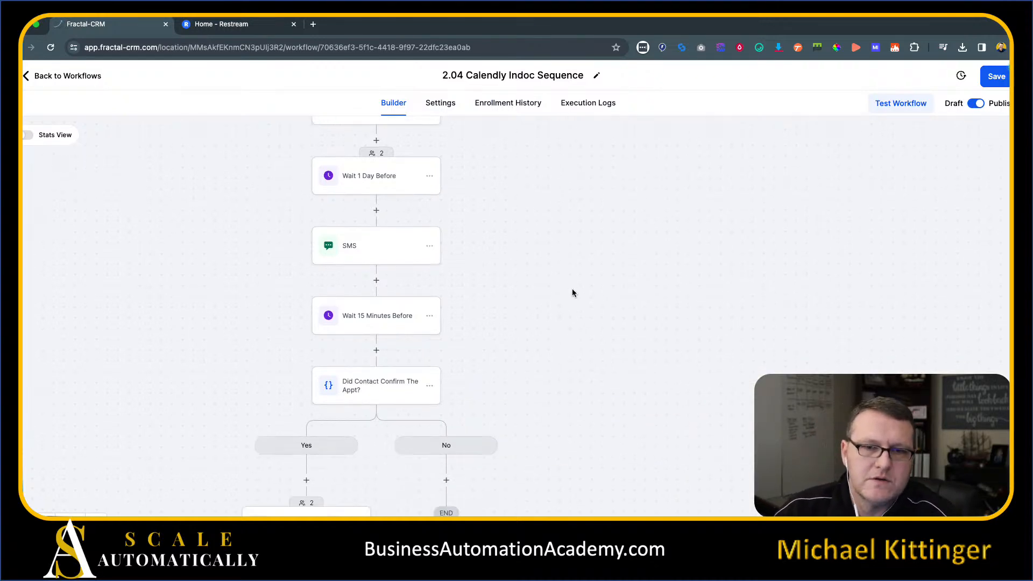
{"action": "scroll", "coordinate": [465, 316], "scroll_direction": "down", "scroll_amount": 3}
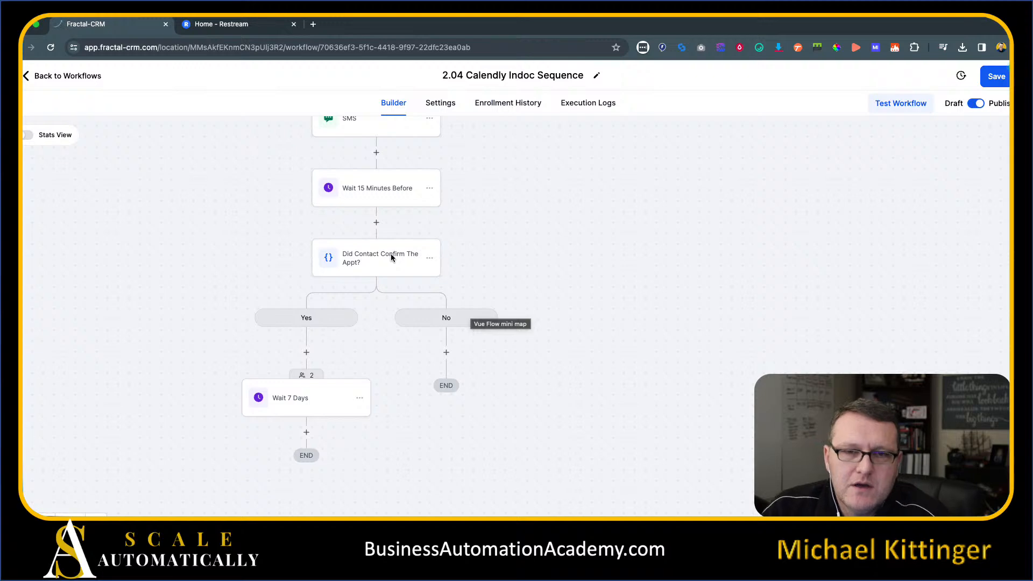
{"action": "left_click", "coordinate": [307, 354]}
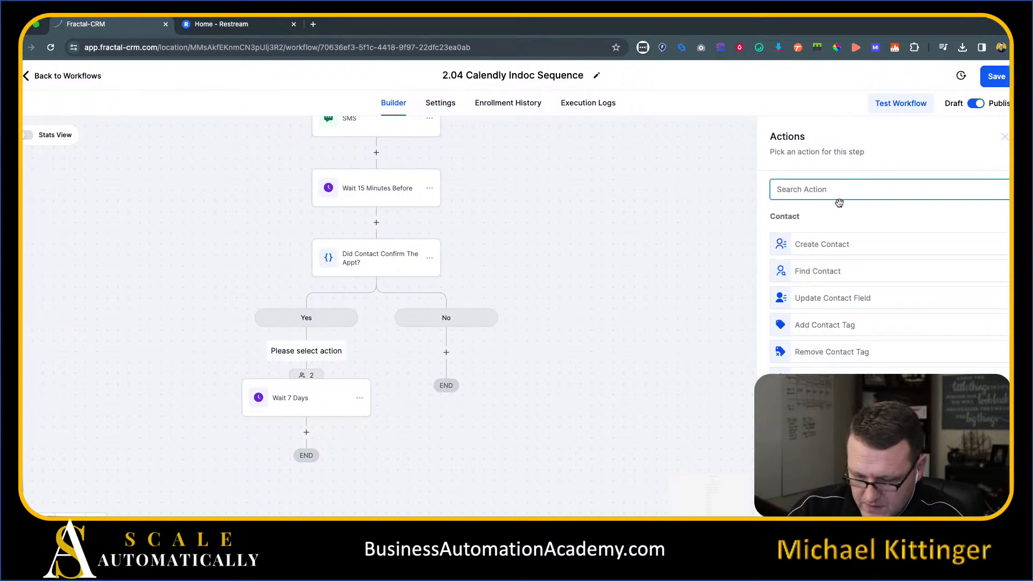
{"action": "type", "text": "notif"}
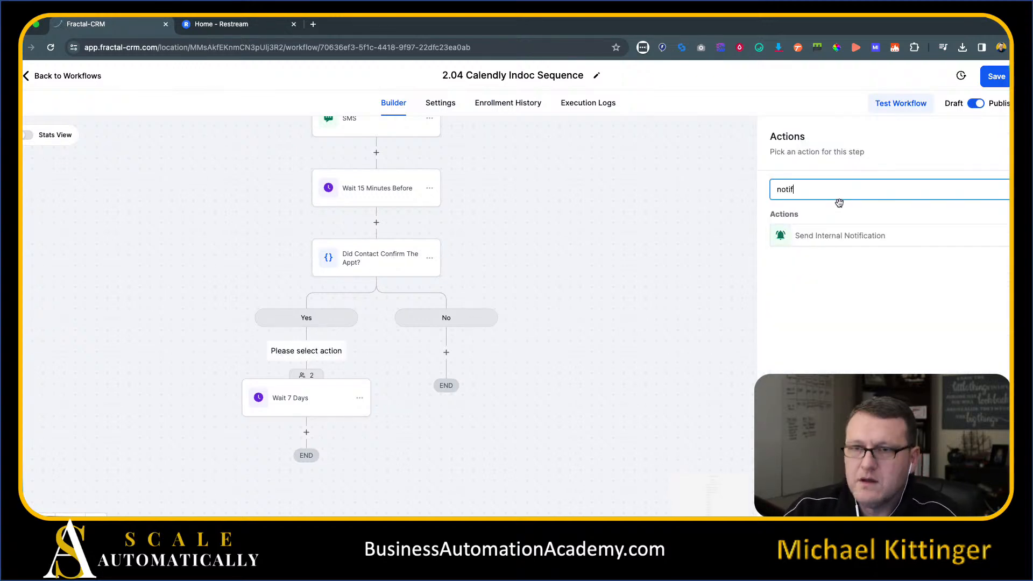
{"action": "left_click", "coordinate": [816, 243]}
{"action": "left_click", "coordinate": [791, 259]}
{"action": "left_click", "coordinate": [815, 318]}
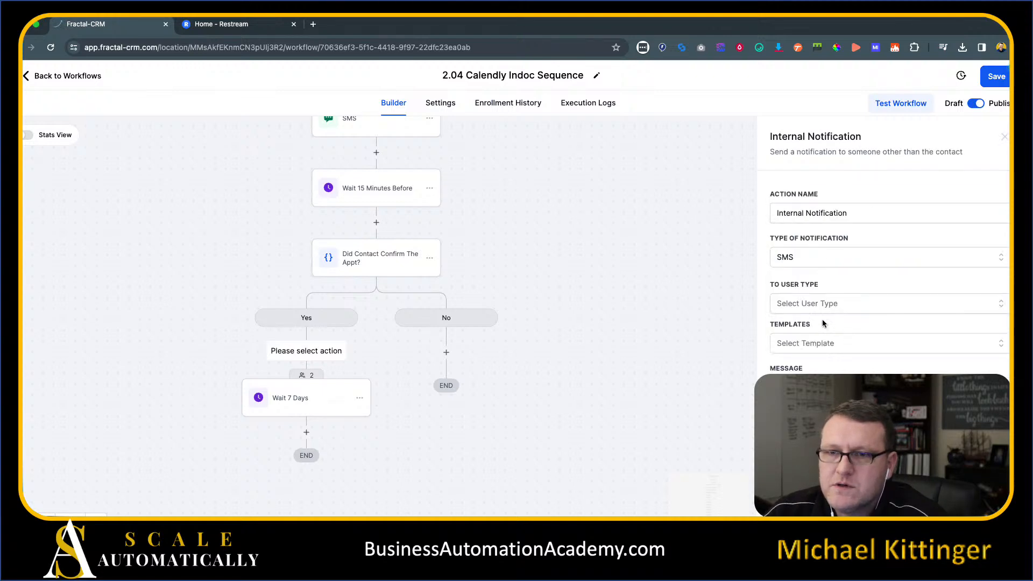
{"action": "left_click", "coordinate": [823, 304]}
{"action": "left_click", "coordinate": [819, 347]}
Step: Enter the Yes notification's message "Your appointment with {{contact.name}} is in 15 minutes. They did respond and confirm the appt."
{"action": "scroll", "coordinate": [828, 355], "scroll_direction": "down", "scroll_amount": 2}
{"action": "type", "text": "Your appointment w"}
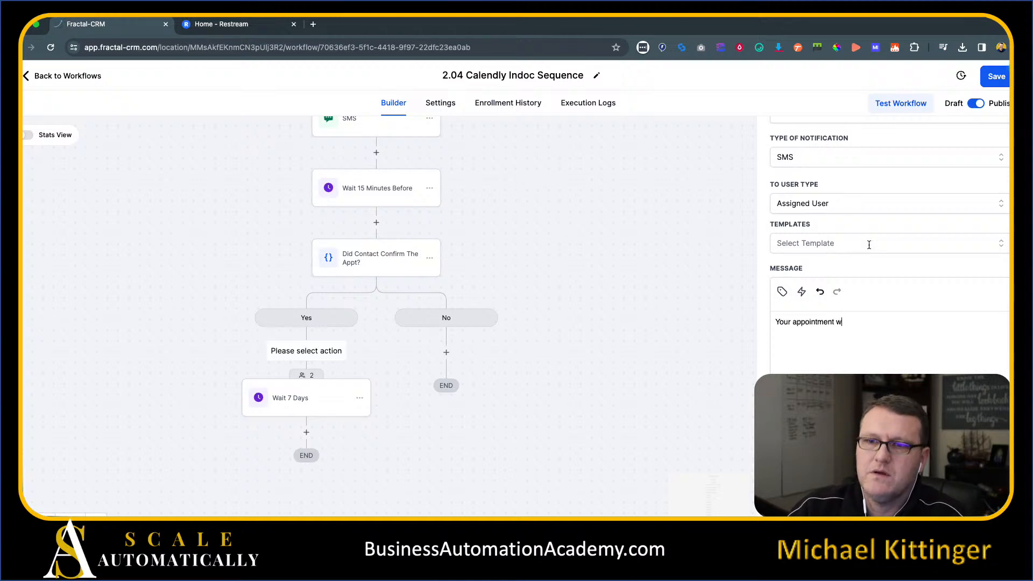
{"action": "type", "text": "ith {{contact.name}} is in"}
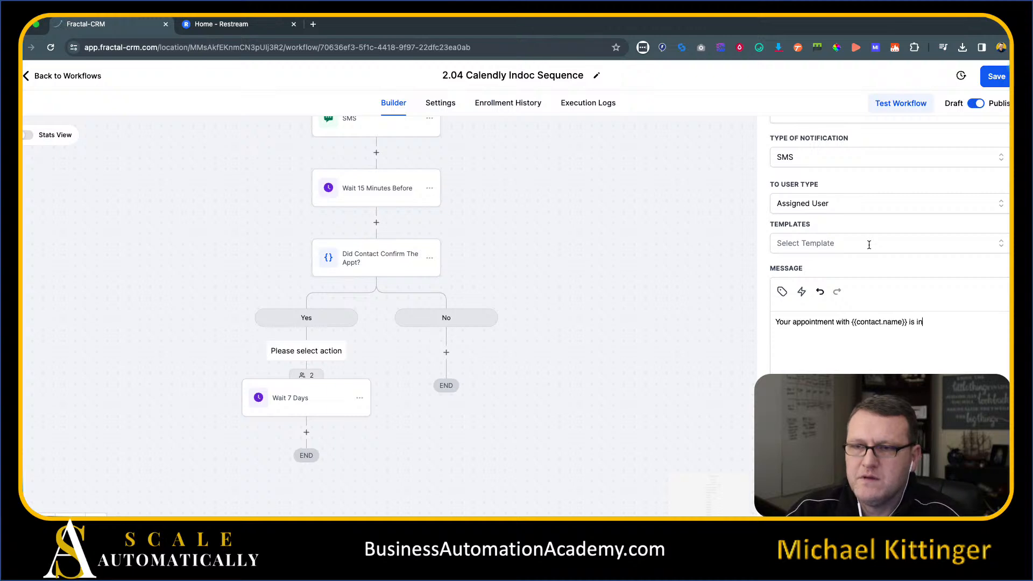
{"action": "type", "text": " 15 minutes. The"}
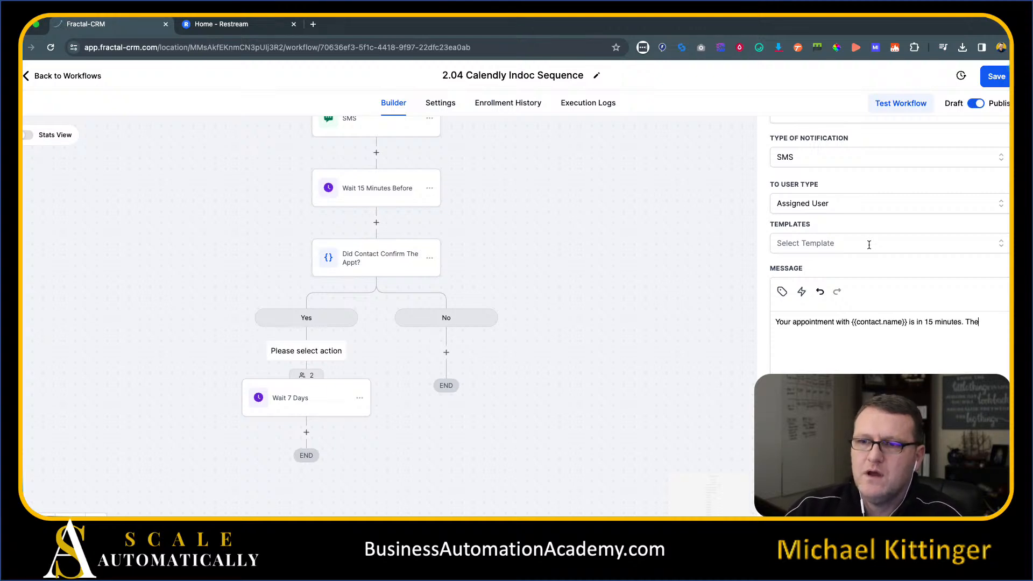
{"action": "type", "text": "y did respond and confirm the appt."}
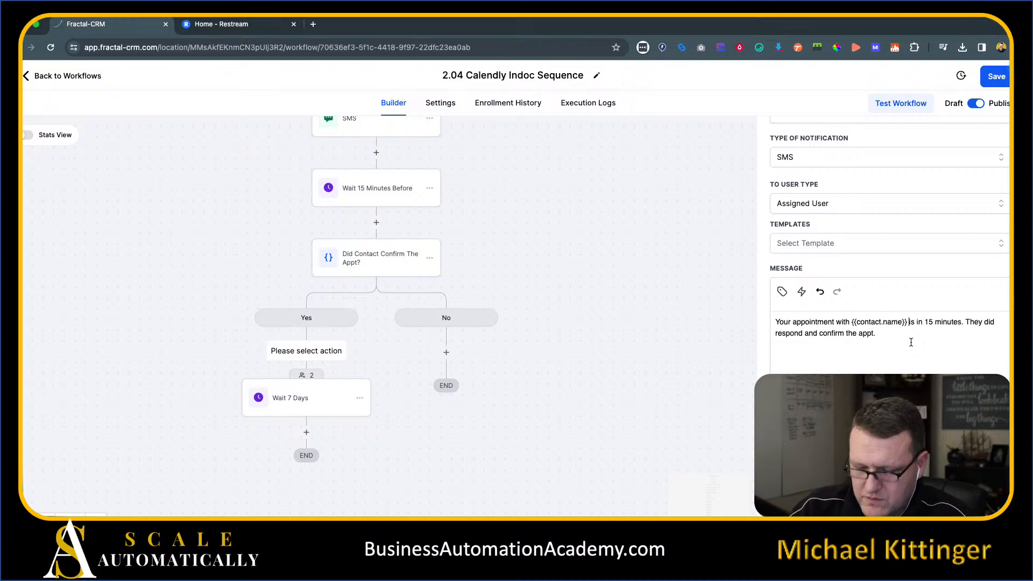
Step: Insert the contact's phone merge field as ({{contact.phone}}) after {{contact.name}} in the Yes notification's message
{"action": "type", "text": "("}
{"action": "type", "text": "{{contact.phone"}
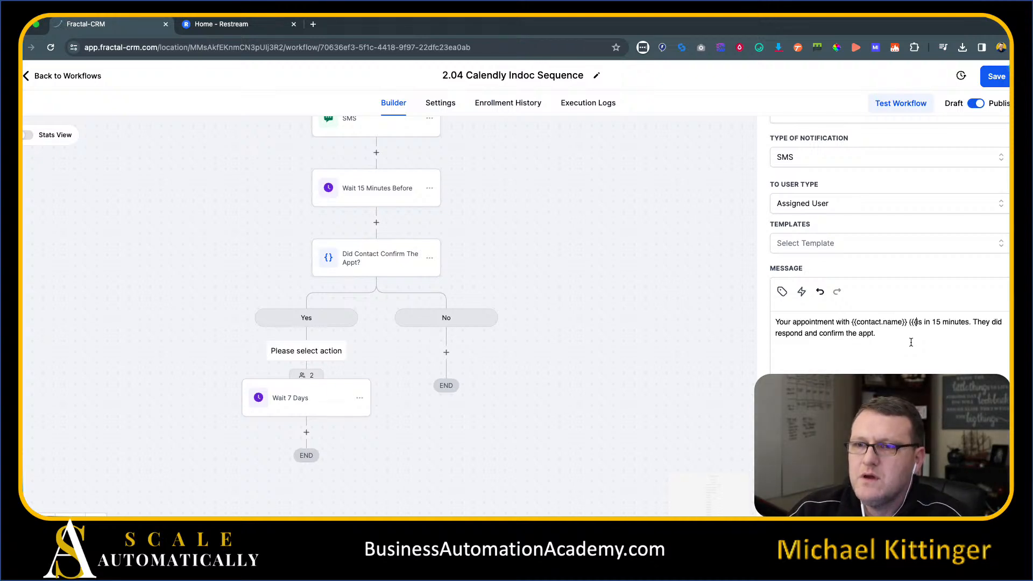
{"action": "type", "text": "}}) is in 15 minutes"}
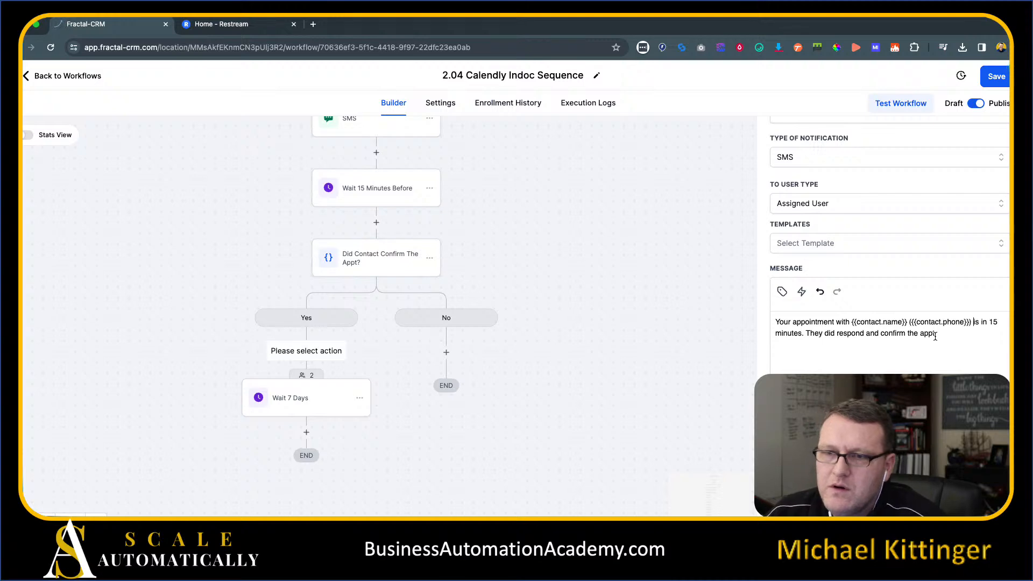
{"action": "type", "text": "."}
Step: Copy the full message text and save the Yes branch's internal notification
{"action": "left_click_drag", "start_coordinate": [942, 334], "coordinate": [783, 323]}
{"action": "key", "text": "super+c"}
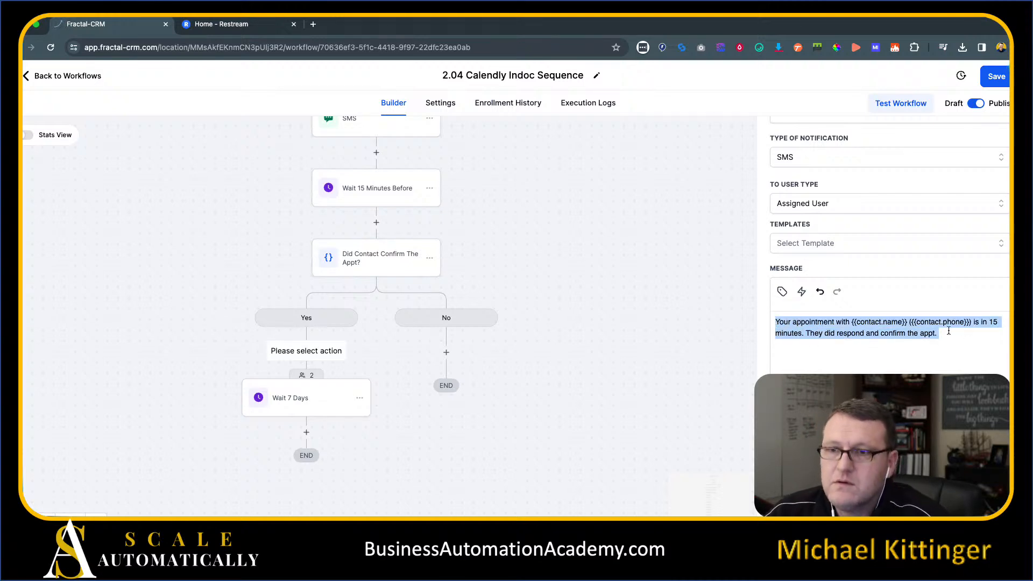
{"action": "left_click", "coordinate": [975, 372]}
{"action": "left_click", "coordinate": [976, 498]}
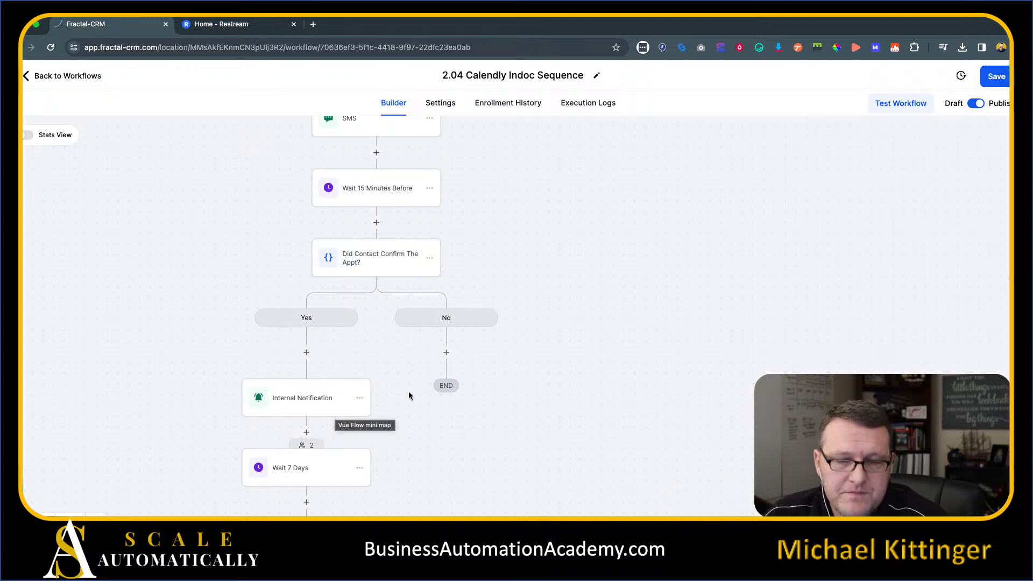
Step: Add a Send Internal Notification action to the No branch, with type SMS and Assigned User as recipient
{"action": "left_click", "coordinate": [446, 352]}
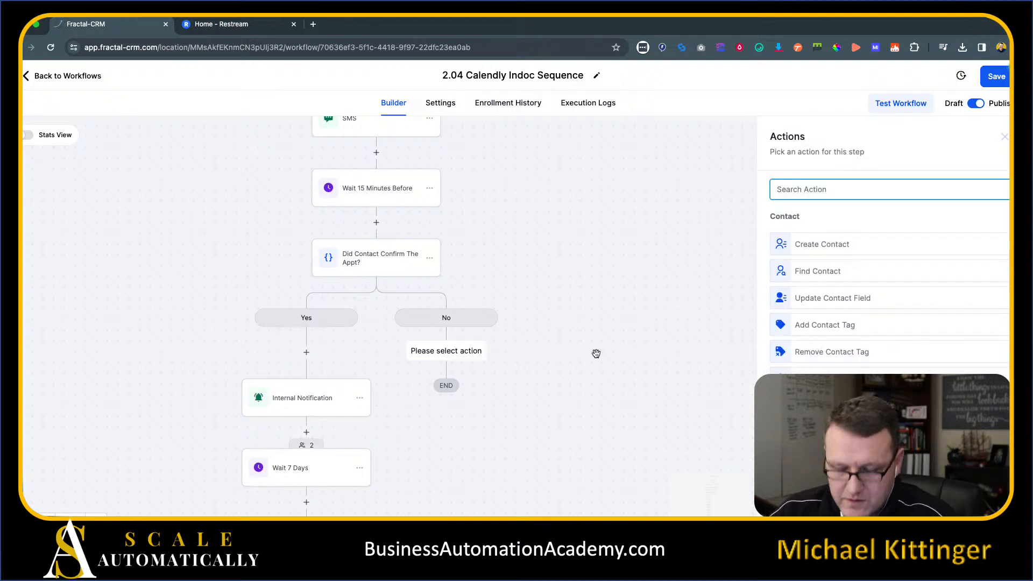
{"action": "type", "text": "inter"}
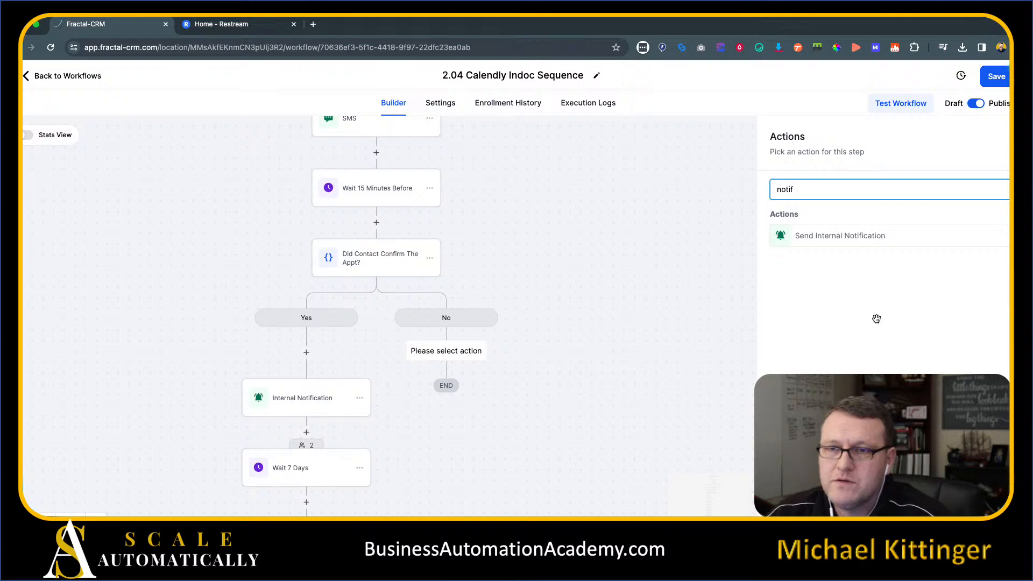
{"action": "left_click", "coordinate": [832, 233]}
{"action": "left_click", "coordinate": [801, 259]}
{"action": "left_click", "coordinate": [805, 322]}
{"action": "left_click", "coordinate": [827, 303]}
{"action": "left_click", "coordinate": [833, 264]}
{"action": "left_click", "coordinate": [833, 263]}
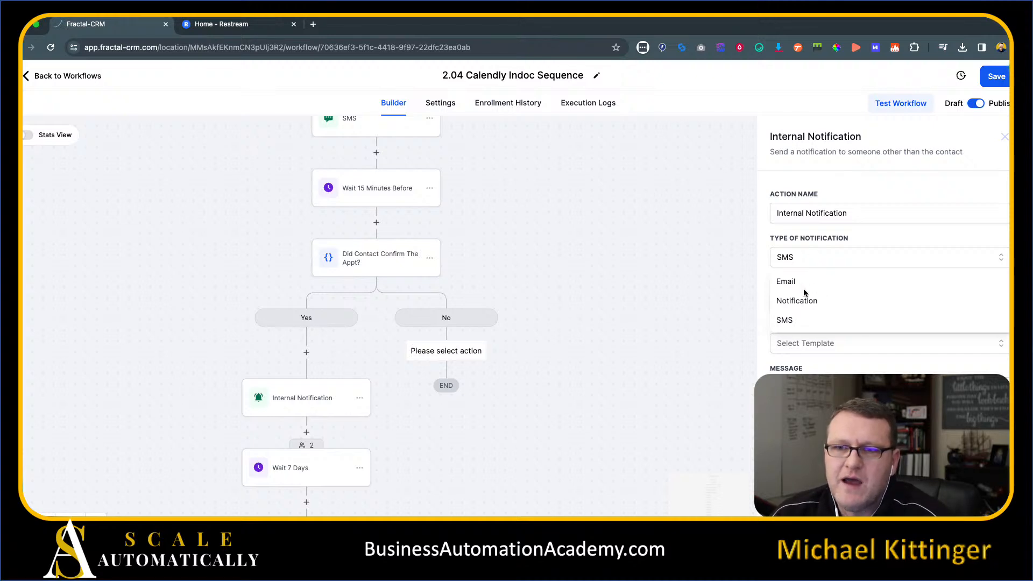
{"action": "left_click", "coordinate": [795, 322]}
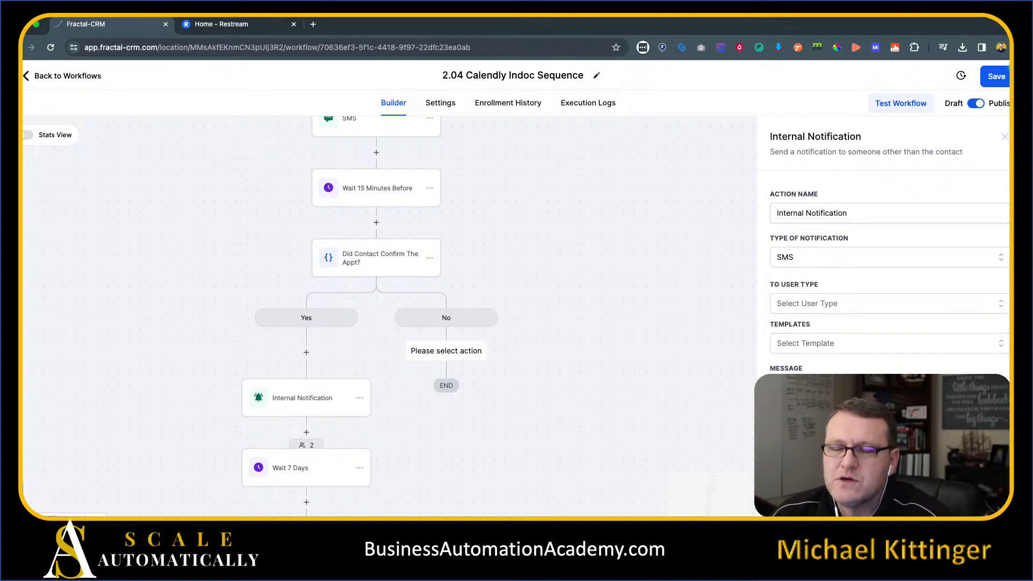
{"action": "left_click", "coordinate": [823, 304]}
{"action": "left_click", "coordinate": [802, 347]}
Step: Paste the copied message into the No notification, change its last sentence to "They HAVE NOT confirmed the appt." and save the action
{"action": "scroll", "coordinate": [823, 337], "scroll_direction": "down", "scroll_amount": 3}
{"action": "left_click", "coordinate": [821, 299]}
{"action": "key", "text": "super+v"}
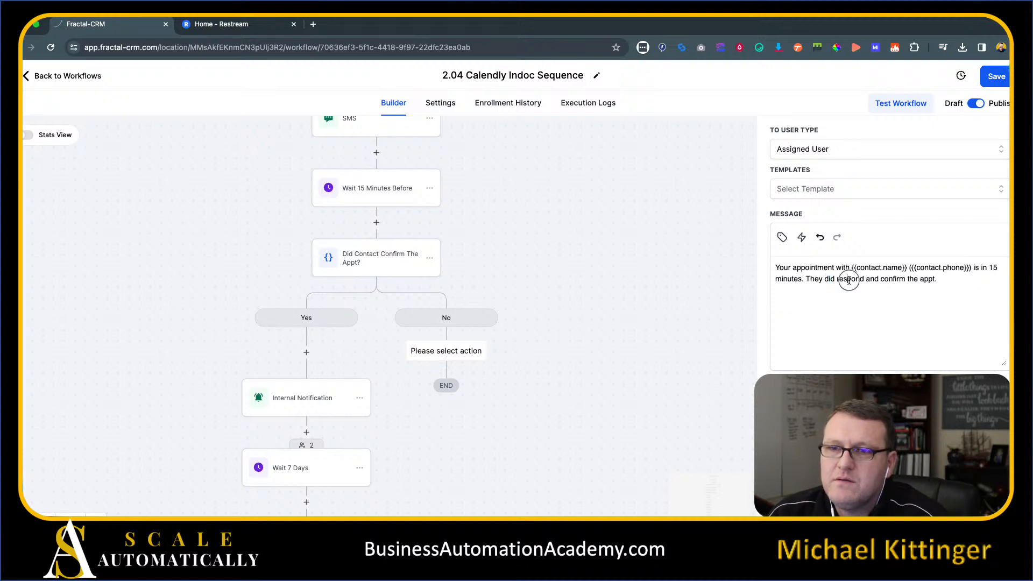
{"action": "left_click_drag", "start_coordinate": [824, 279], "coordinate": [931, 279]}
{"action": "type", "text": "HAVE"}
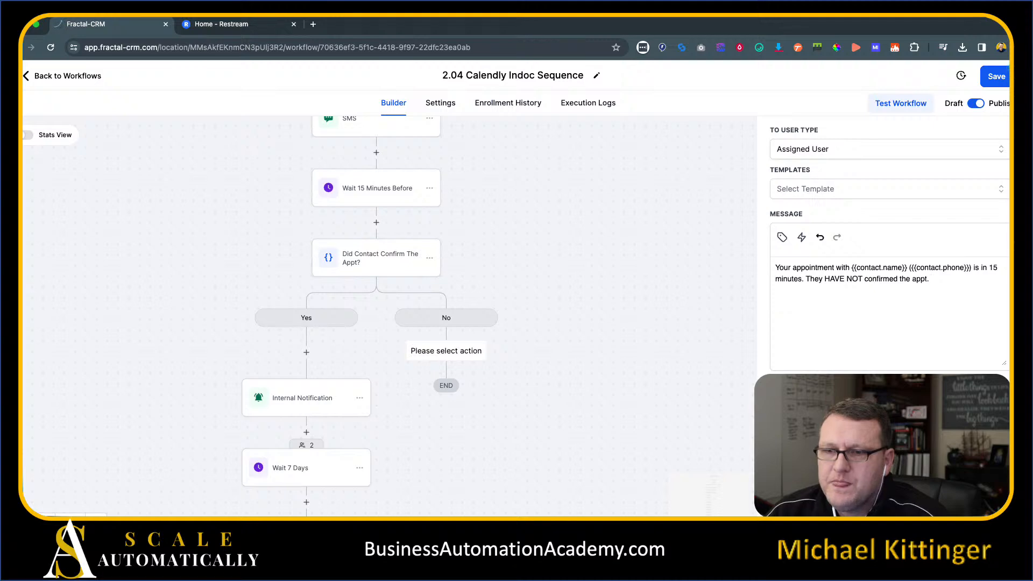
{"action": "left_click", "coordinate": [977, 500]}
{"action": "scroll", "coordinate": [645, 430], "scroll_direction": "down", "scroll_amount": 1}
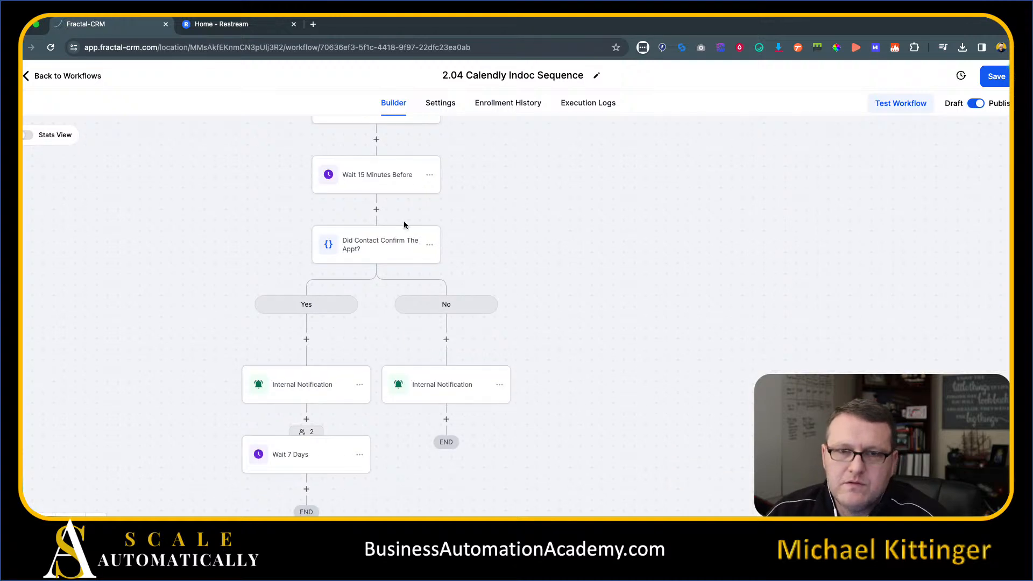
{"action": "scroll", "coordinate": [428, 339], "scroll_direction": "down", "scroll_amount": 5}
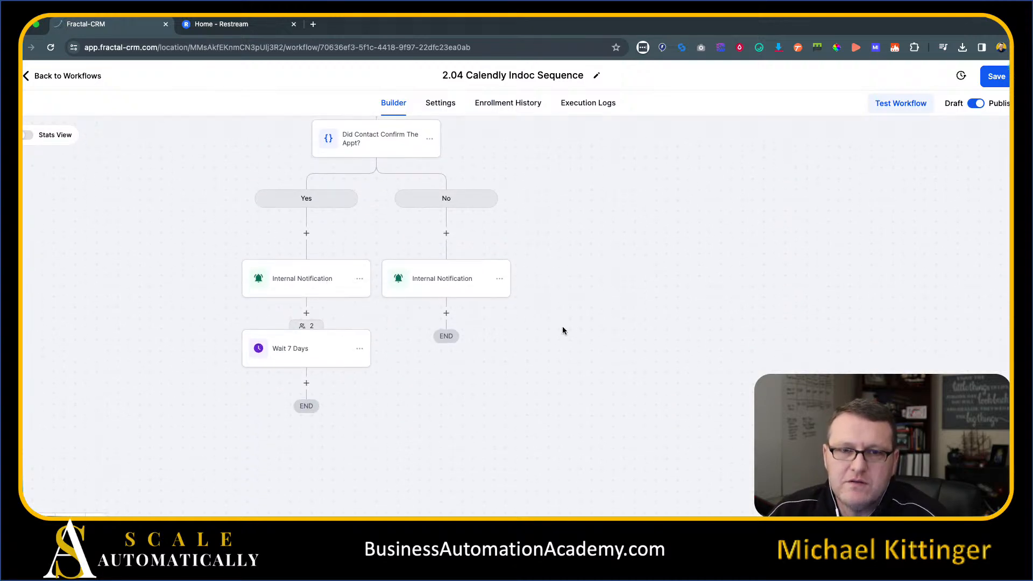
{"action": "left_click", "coordinate": [446, 313]}
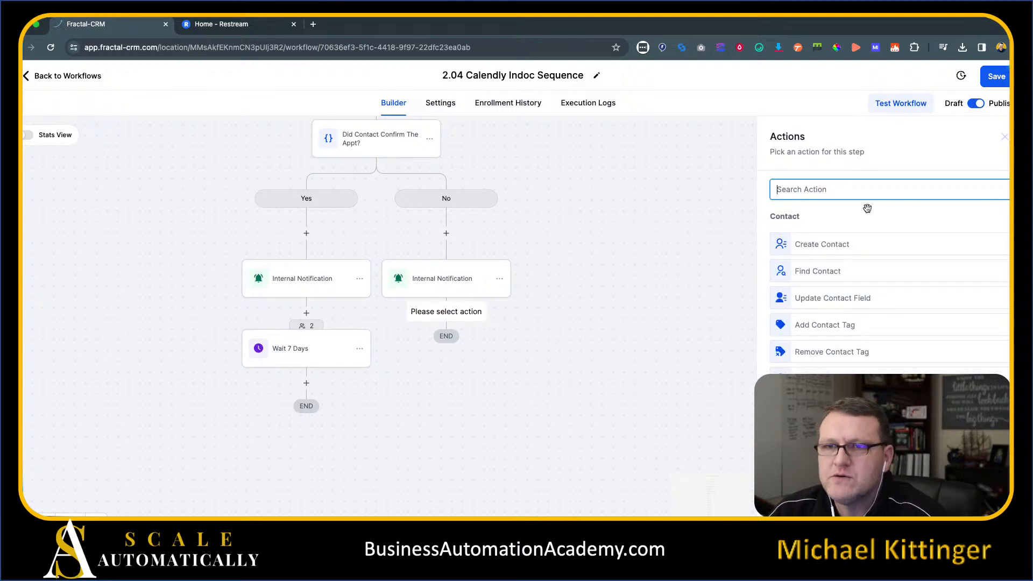
{"action": "type", "text": "appt"}
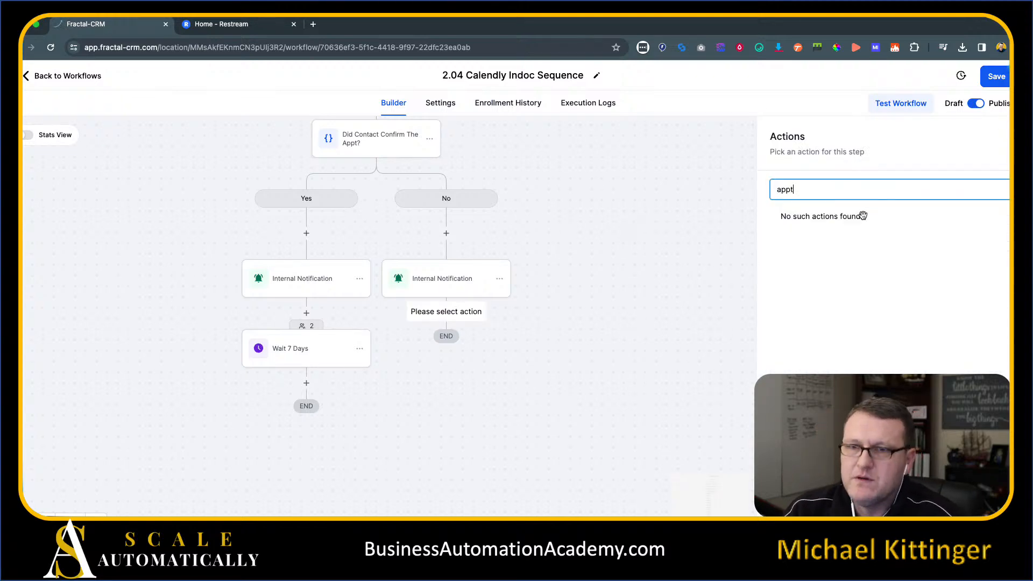
{"action": "key", "text": "BackSpace"}
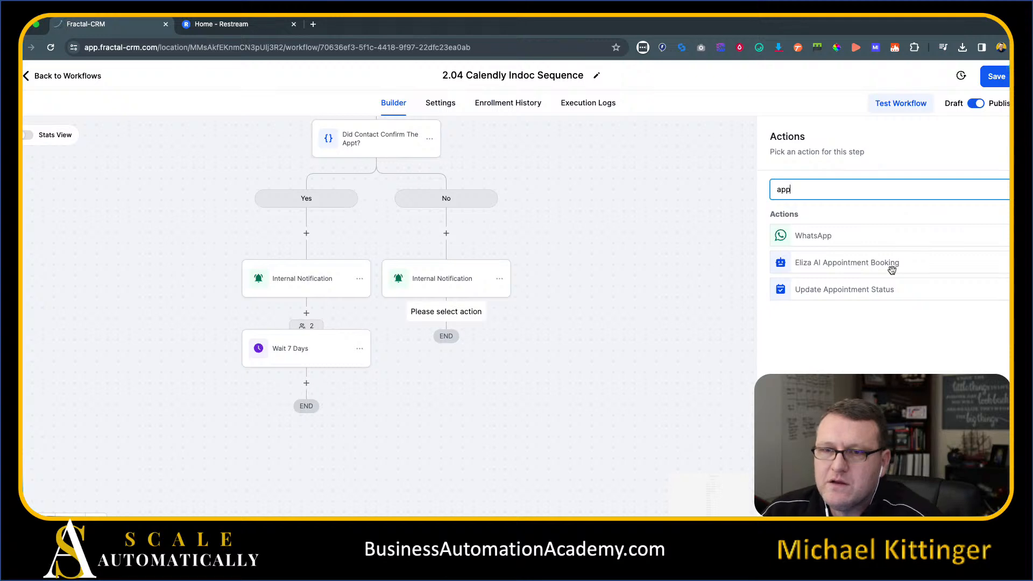
{"action": "left_click", "coordinate": [906, 292]}
{"action": "left_click", "coordinate": [827, 315]}
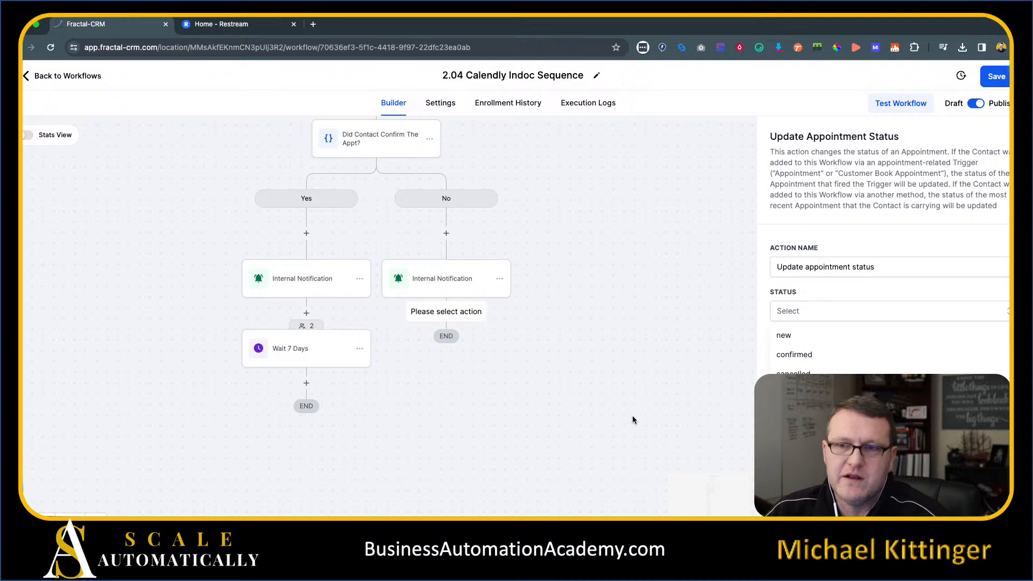
{"action": "left_click", "coordinate": [944, 500]}
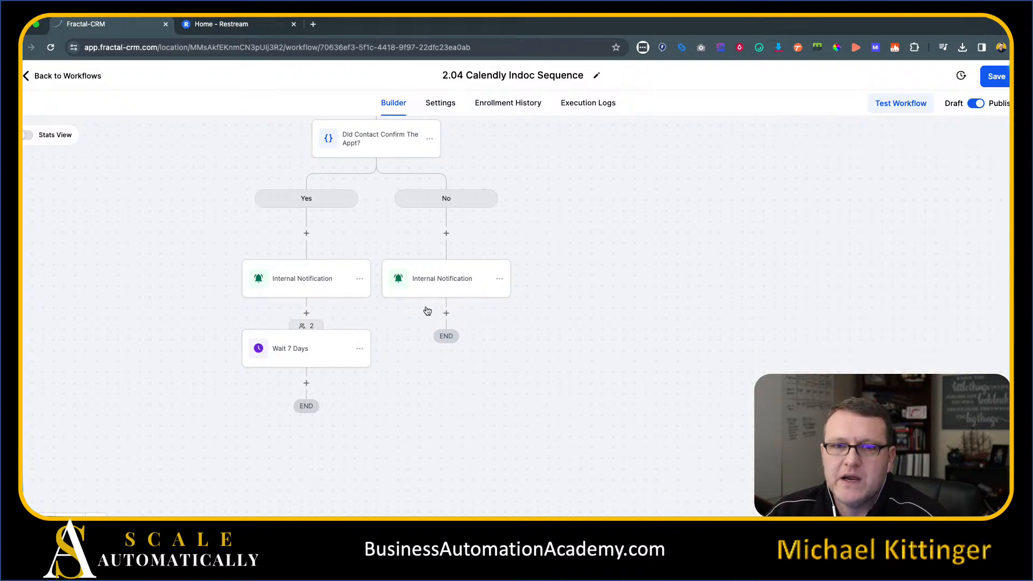
Step: Add a Go To action after the No branch's Internal Notification and link it to the Wait 7 Days step
{"action": "left_click_drag", "start_coordinate": [570, 325], "coordinate": [646, 352]}
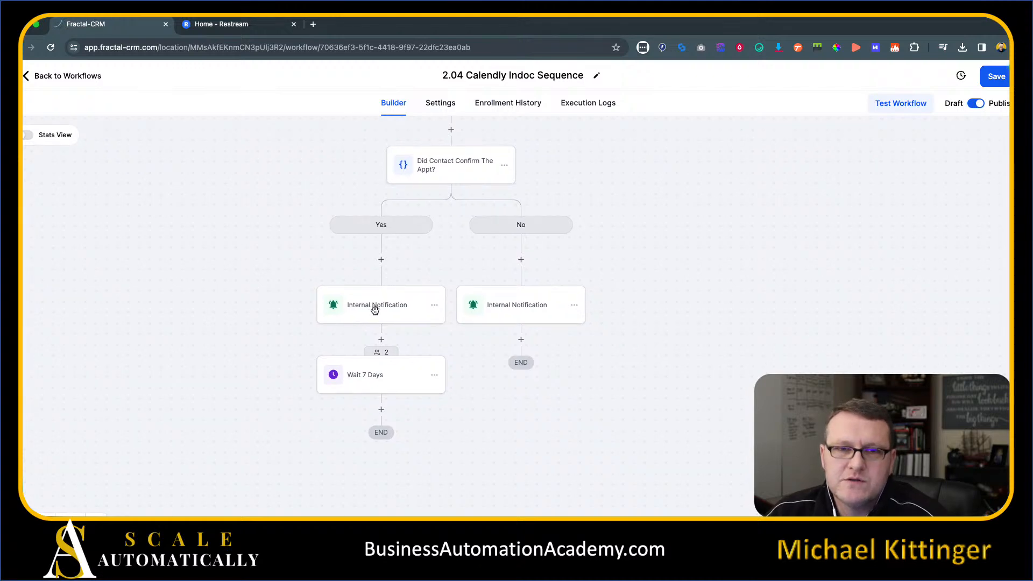
{"action": "left_click", "coordinate": [522, 341]}
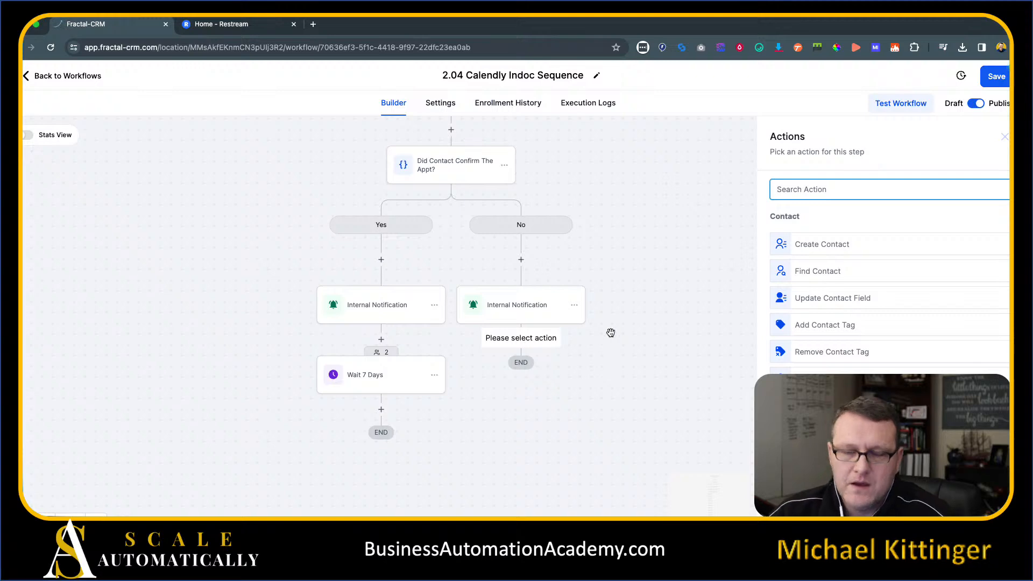
{"action": "type", "text": "go"}
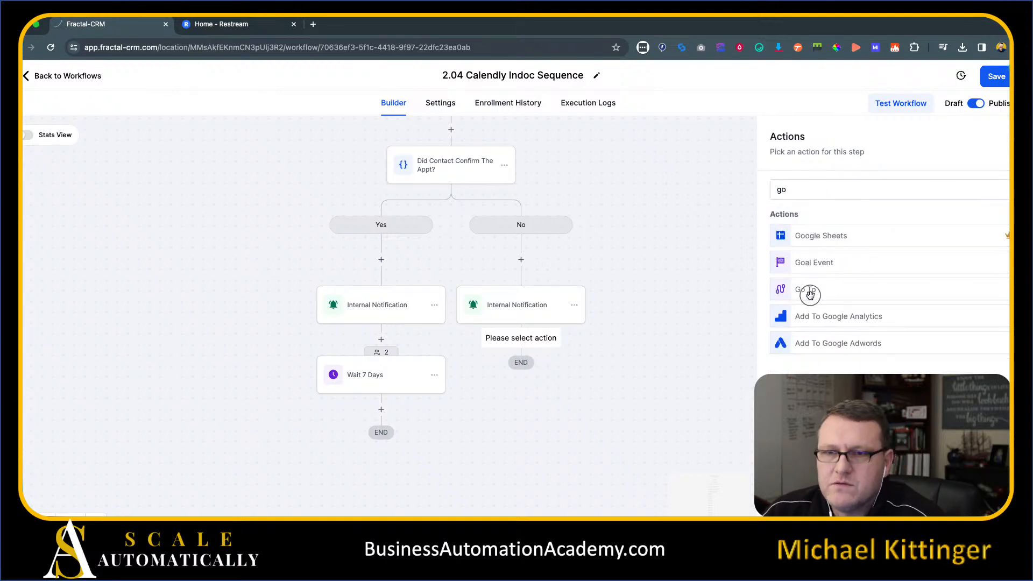
{"action": "left_click", "coordinate": [807, 297]}
{"action": "left_click", "coordinate": [981, 501]}
{"action": "left_click", "coordinate": [362, 381]}
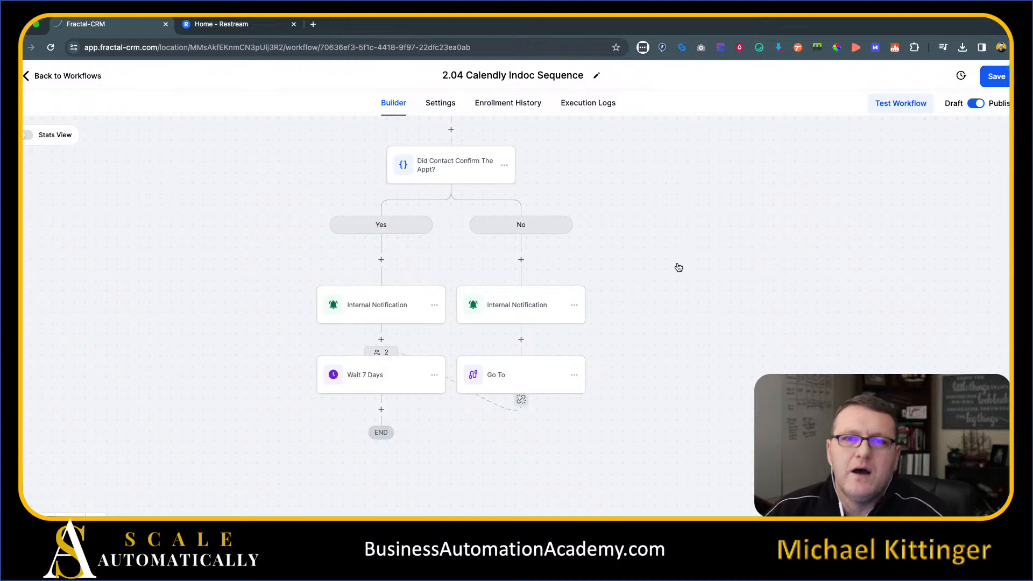
Step: Save the 2.04 Calendly Indoc Sequence workflow
{"action": "scroll", "coordinate": [678, 269], "scroll_direction": "up", "scroll_amount": 2}
{"action": "scroll", "coordinate": [654, 265], "scroll_direction": "up", "scroll_amount": 4}
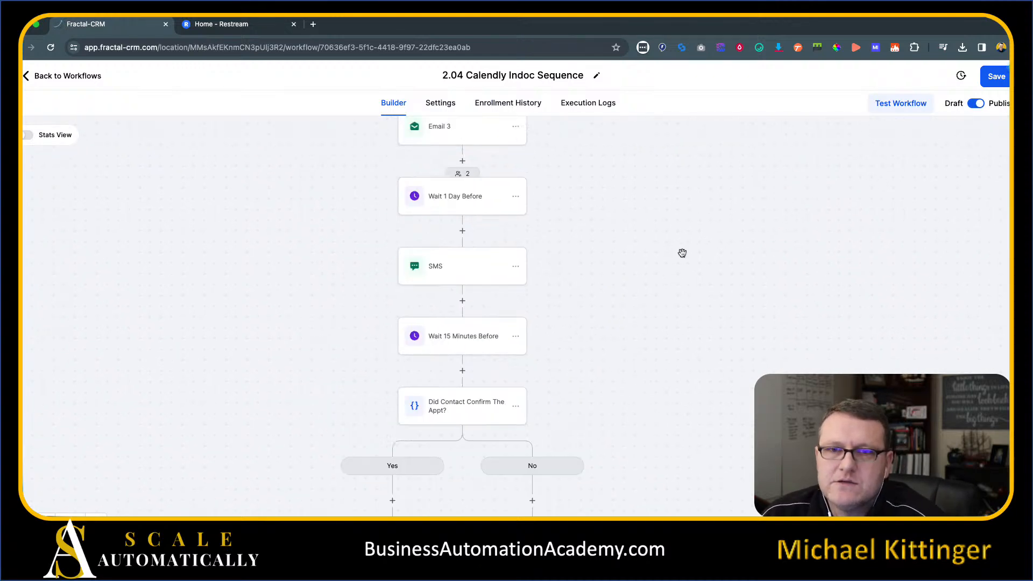
{"action": "left_click", "coordinate": [980, 72]}
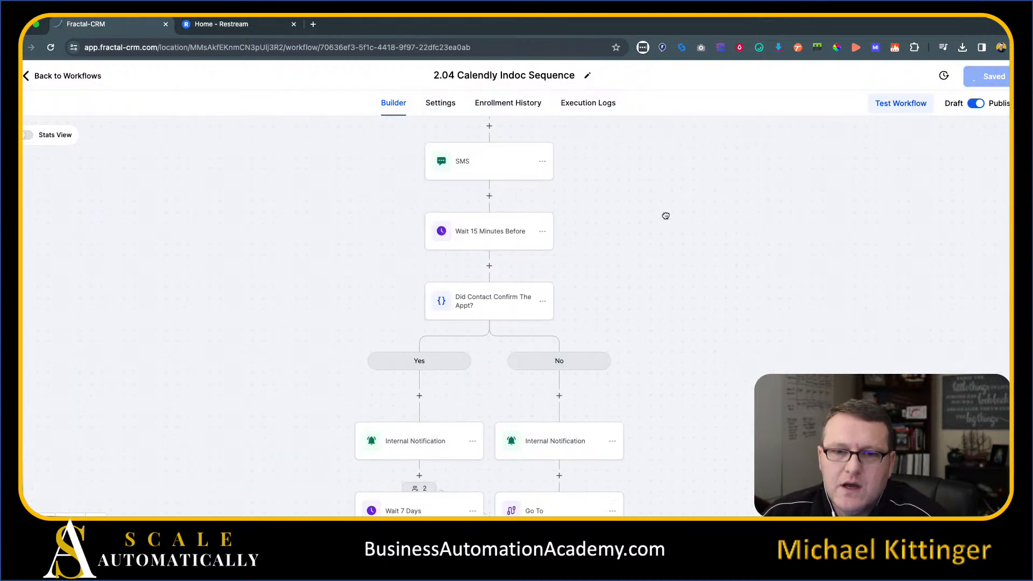
{"action": "scroll", "coordinate": [677, 234], "scroll_direction": "up", "scroll_amount": 10}
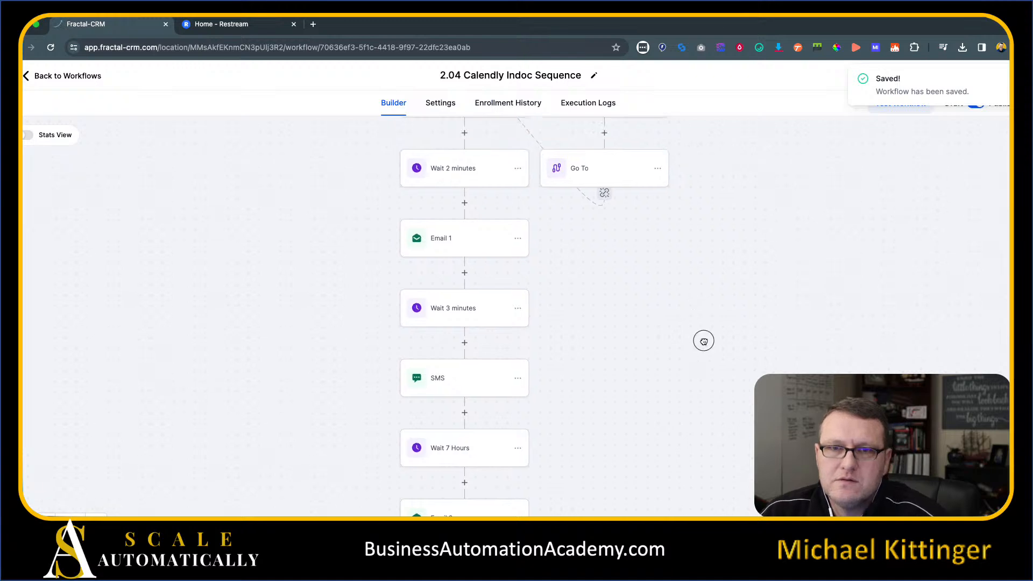
{"action": "scroll", "coordinate": [799, 285], "scroll_direction": "up", "scroll_amount": 3}
{"action": "scroll", "coordinate": [345, 296], "scroll_direction": "up", "scroll_amount": 5}
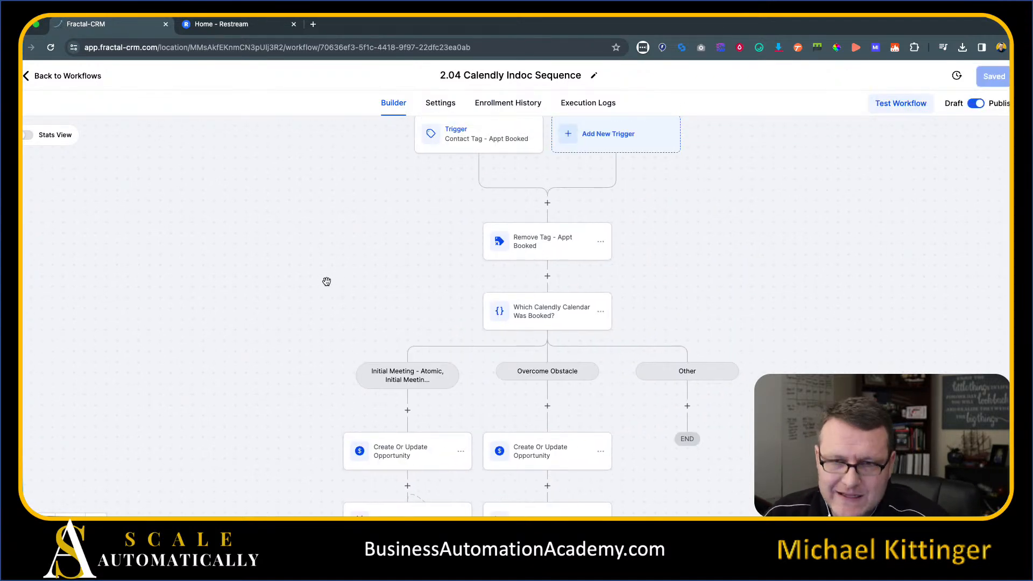
{"action": "left_click_drag", "start_coordinate": [357, 263], "coordinate": [314, 208]}
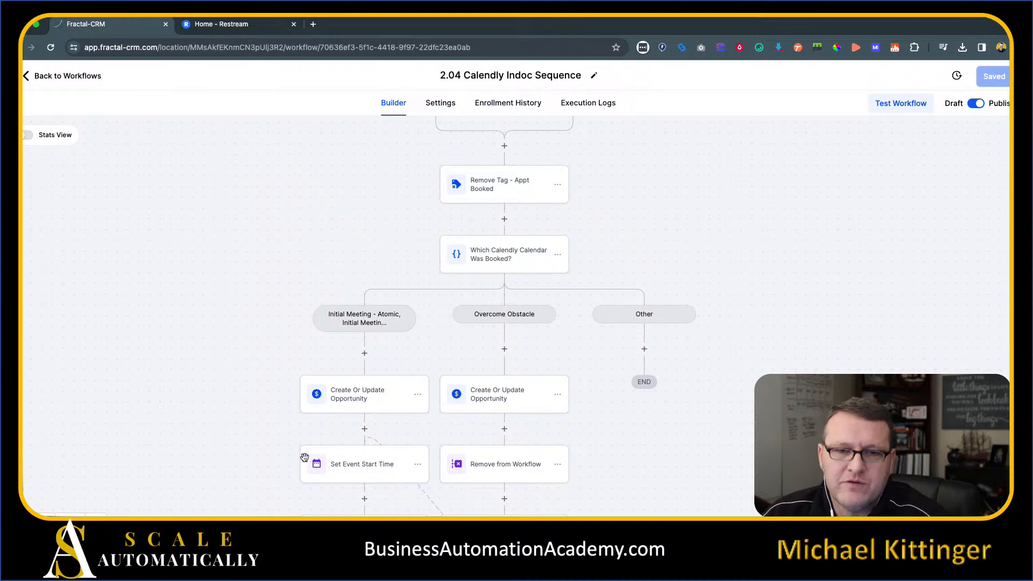
{"action": "left_click_drag", "start_coordinate": [242, 484], "coordinate": [265, 270]}
{"action": "left_click_drag", "start_coordinate": [255, 398], "coordinate": [253, 288]}
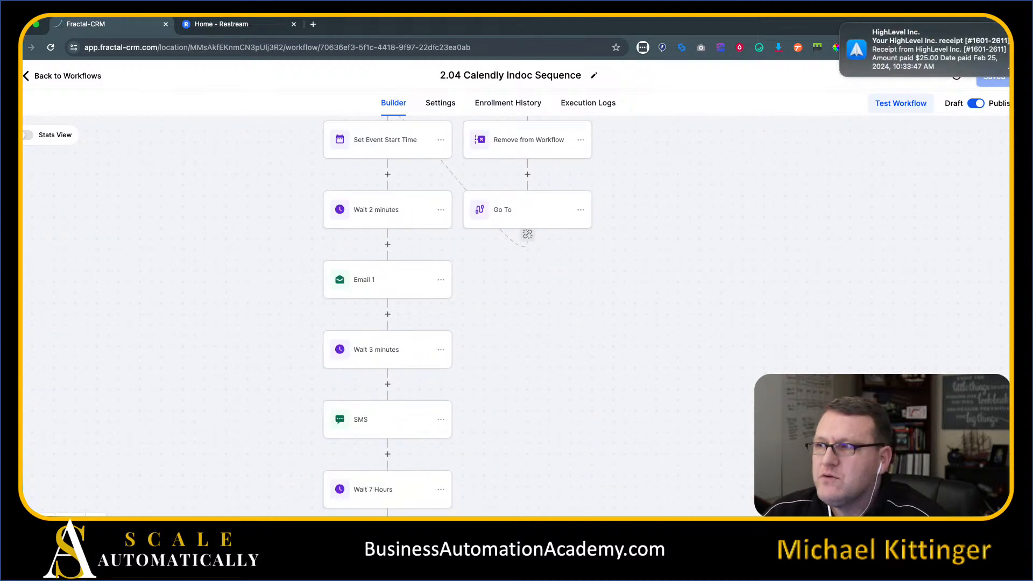
Step: Dismiss the desktop notification and turn on Do Not Disturb for 1 hour
{"action": "left_click", "coordinate": [843, 26]}
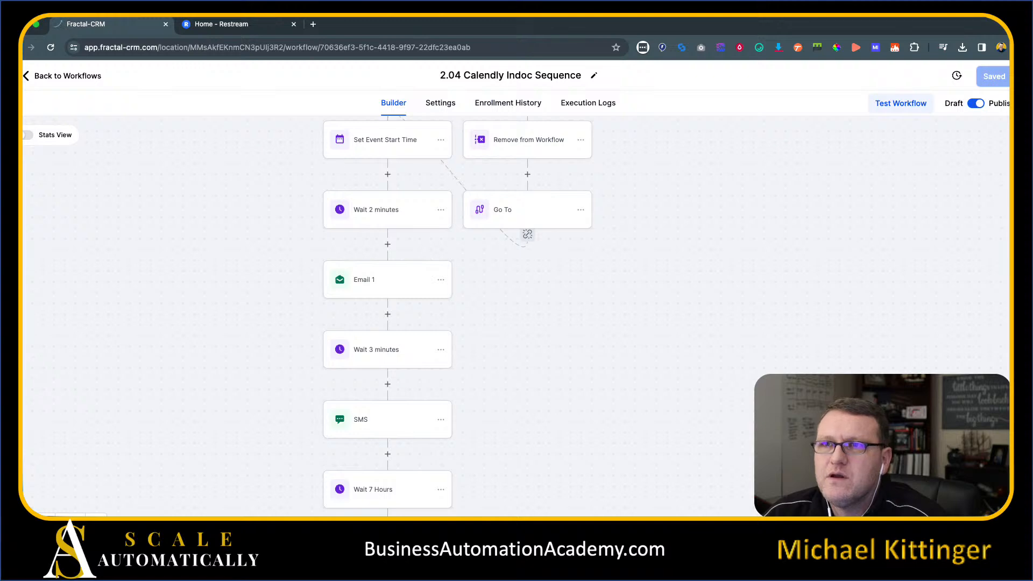
{"action": "left_click", "coordinate": [945, 11]}
{"action": "left_click", "coordinate": [986, 61]}
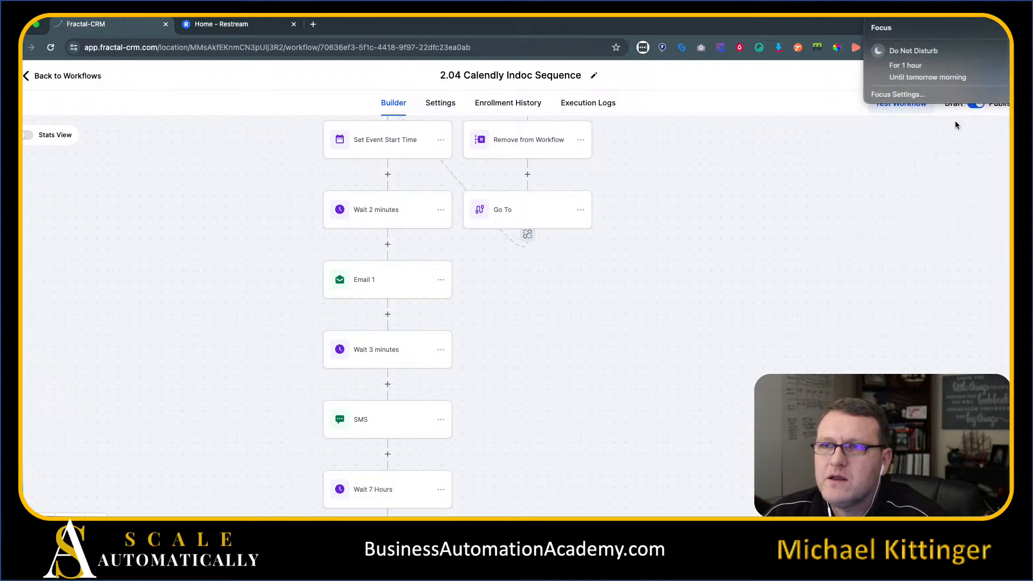
{"action": "left_click", "coordinate": [918, 66]}
{"action": "left_click", "coordinate": [848, 242]}
{"action": "left_click_drag", "start_coordinate": [285, 382], "coordinate": [291, 299]}
{"action": "scroll", "coordinate": [291, 299], "scroll_direction": "down", "scroll_amount": 10}
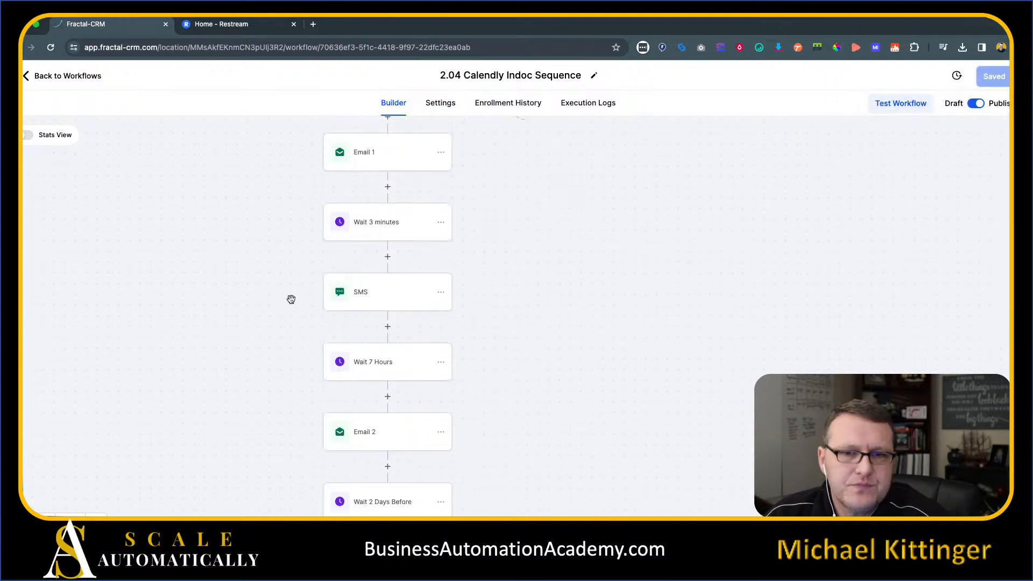
{"action": "scroll", "coordinate": [681, 398], "scroll_direction": "up", "scroll_amount": 15}
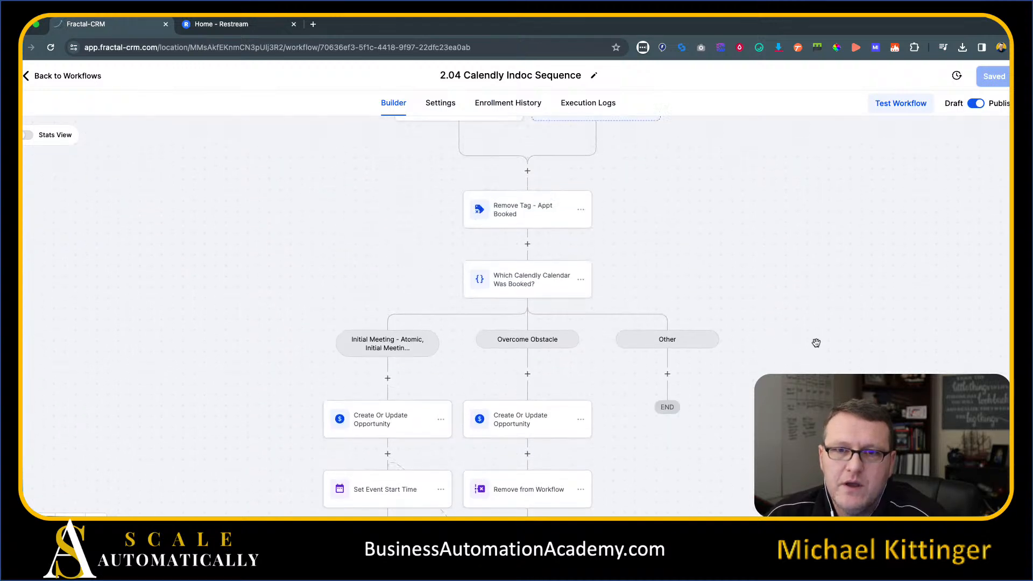
Step: Add the "confirmed appt" tag to the tags removed by the Remove Tag - Appt Booked action
{"action": "scroll", "coordinate": [530, 291], "scroll_direction": "up", "scroll_amount": 1}
{"action": "left_click", "coordinate": [524, 263]}
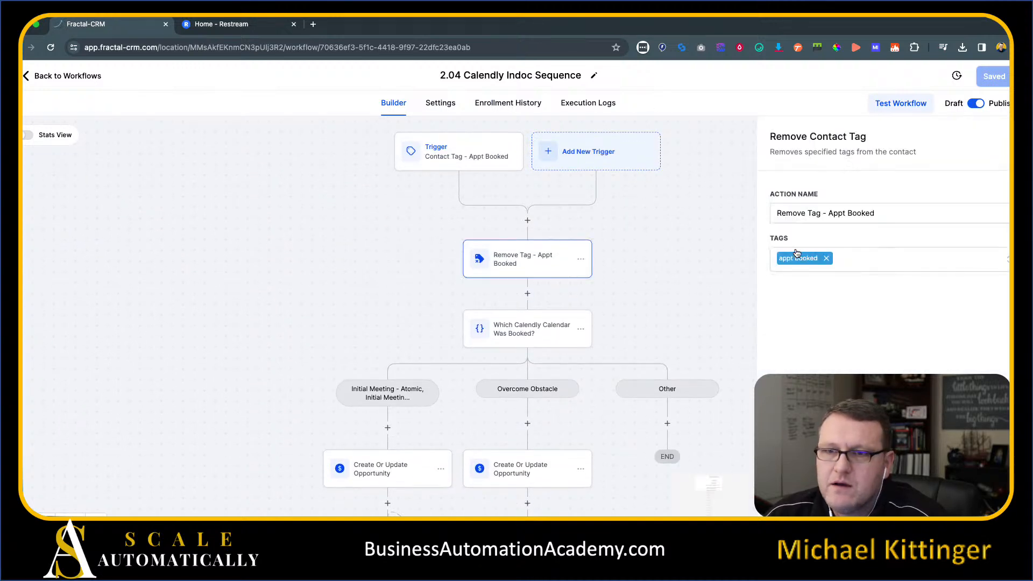
{"action": "left_click", "coordinate": [868, 256]}
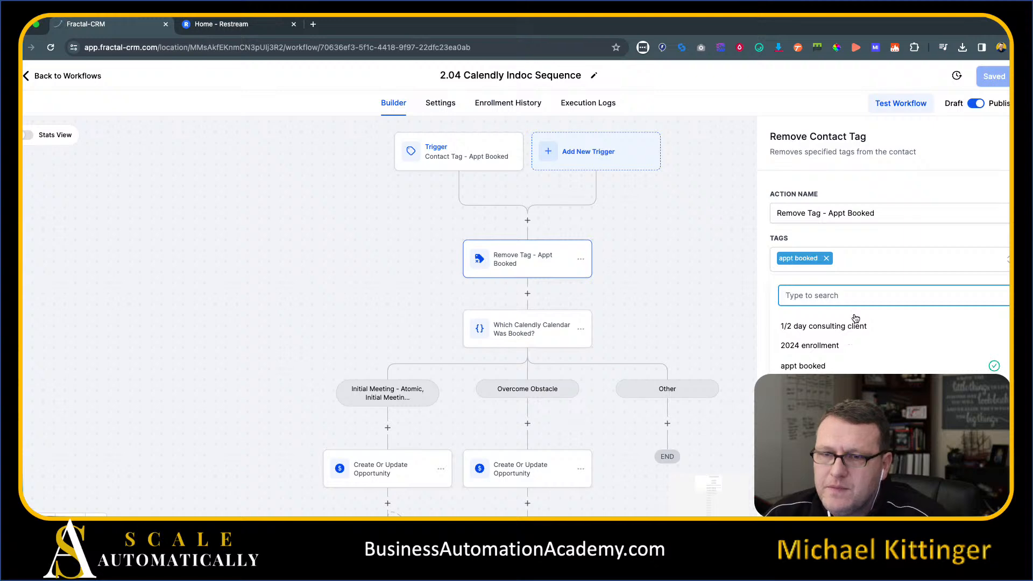
{"action": "scroll", "coordinate": [814, 399], "scroll_direction": "down", "scroll_amount": 1}
{"action": "left_click", "coordinate": [813, 399]}
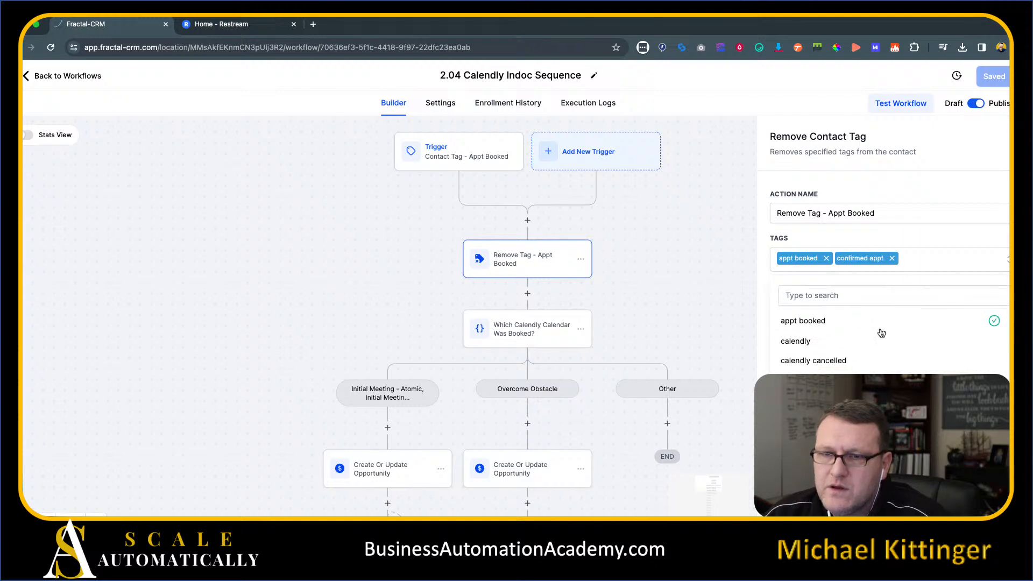
Step: Rename the tag removal action "Remove Tags - Appt Booked & Confirmed Appt" and save it
{"action": "left_click", "coordinate": [867, 215]}
{"action": "type", "text": "& "}
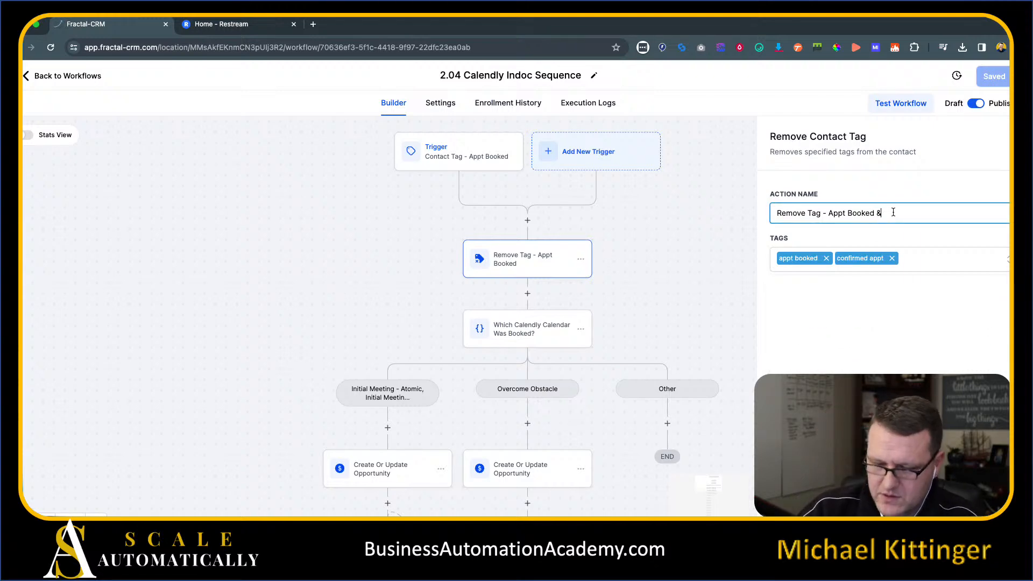
{"action": "type", "text": "Confirmed"}
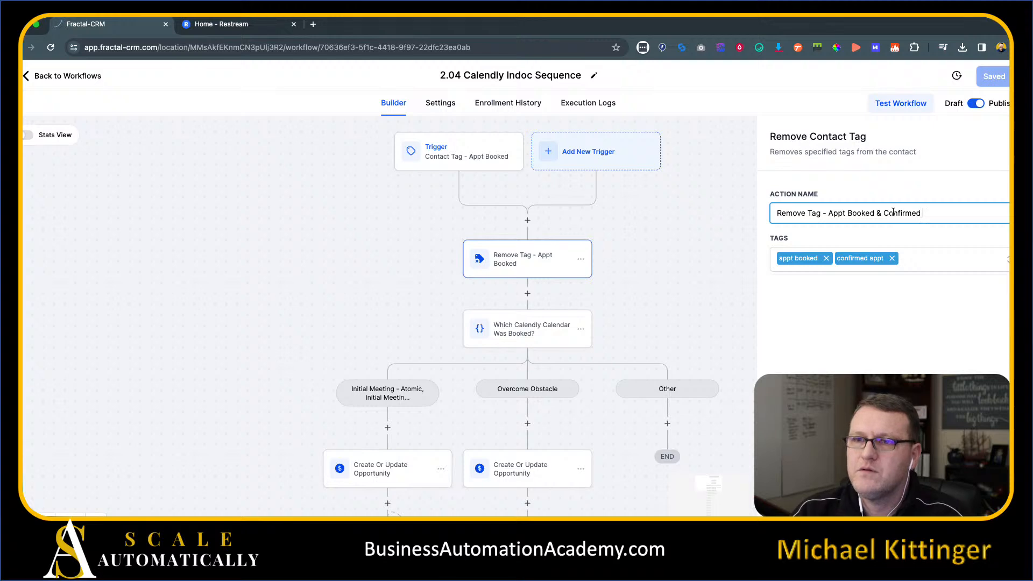
{"action": "type", "text": " Appt"}
{"action": "left_click", "coordinate": [821, 213]}
{"action": "type", "text": "s"}
{"action": "left_click", "coordinate": [984, 500]}
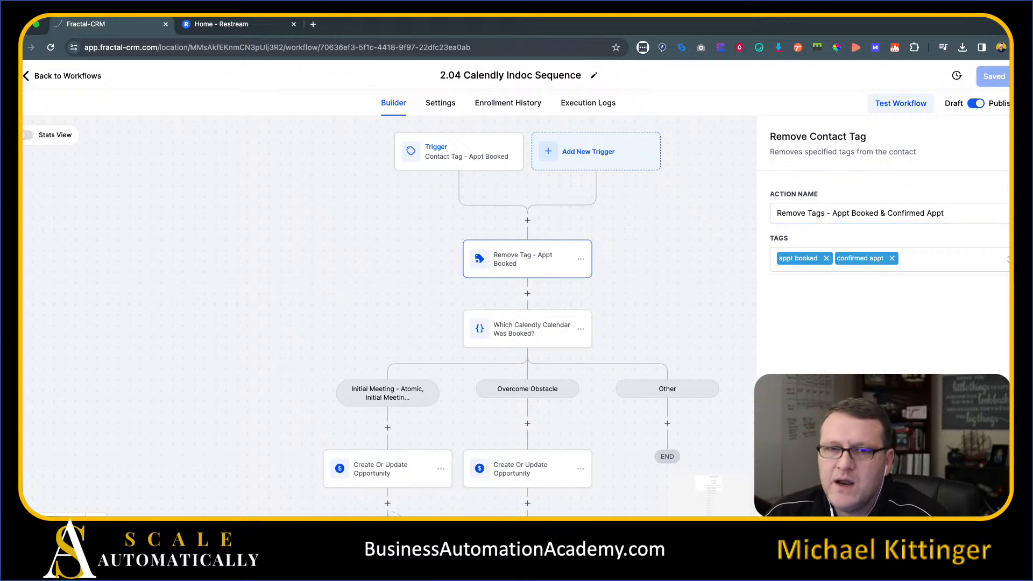
Step: Review the sequence from the trigger through the Initial Meeting branch's waits, emails and SMS steps
{"action": "scroll", "coordinate": [258, 286], "scroll_direction": "down", "scroll_amount": 3}
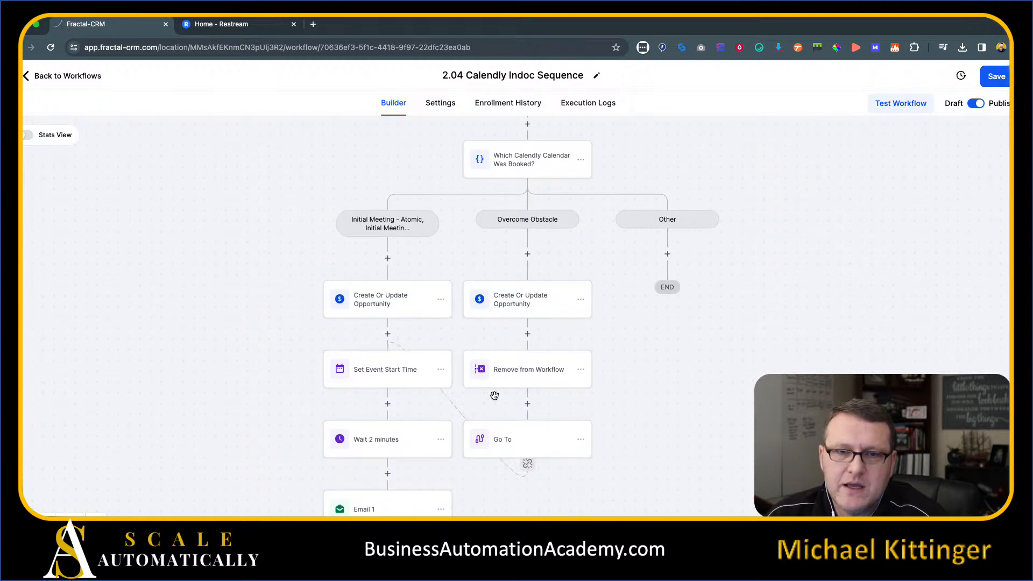
{"action": "scroll", "coordinate": [245, 448], "scroll_direction": "down", "scroll_amount": 1}
{"action": "scroll", "coordinate": [245, 448], "scroll_direction": "down", "scroll_amount": 8}
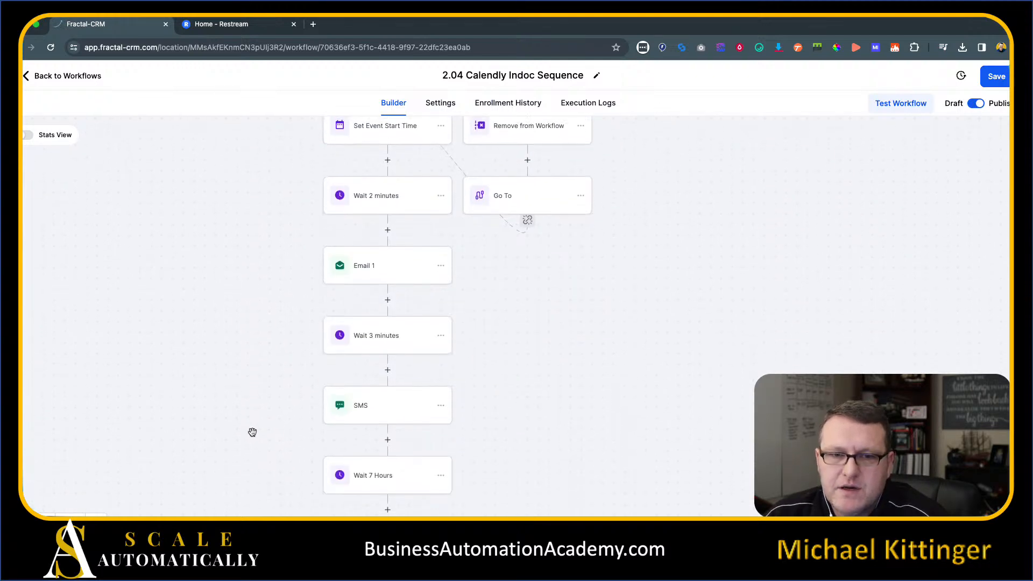
{"action": "scroll", "coordinate": [567, 383], "scroll_direction": "down", "scroll_amount": 3}
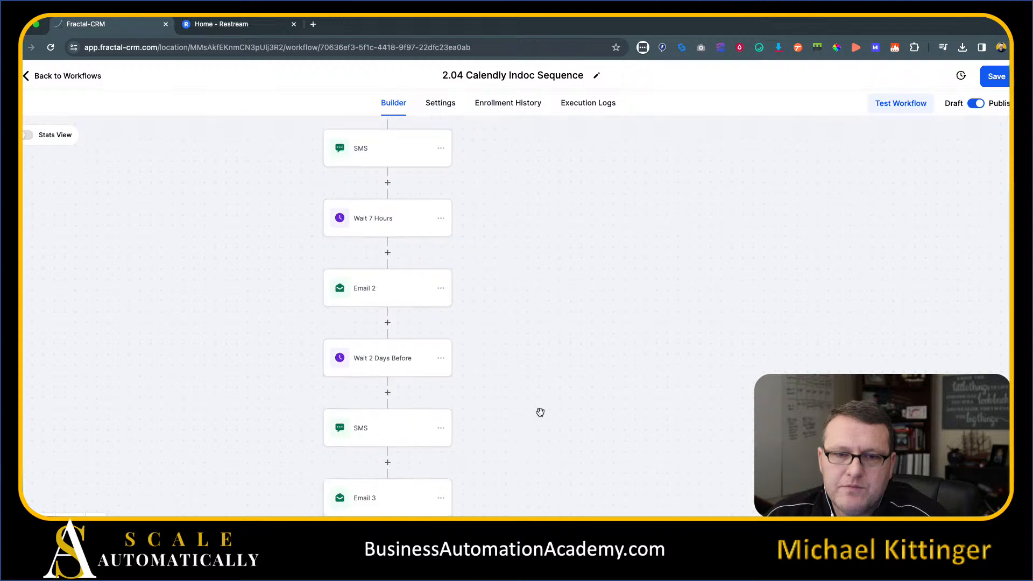
{"action": "scroll", "coordinate": [512, 381], "scroll_direction": "up", "scroll_amount": 14}
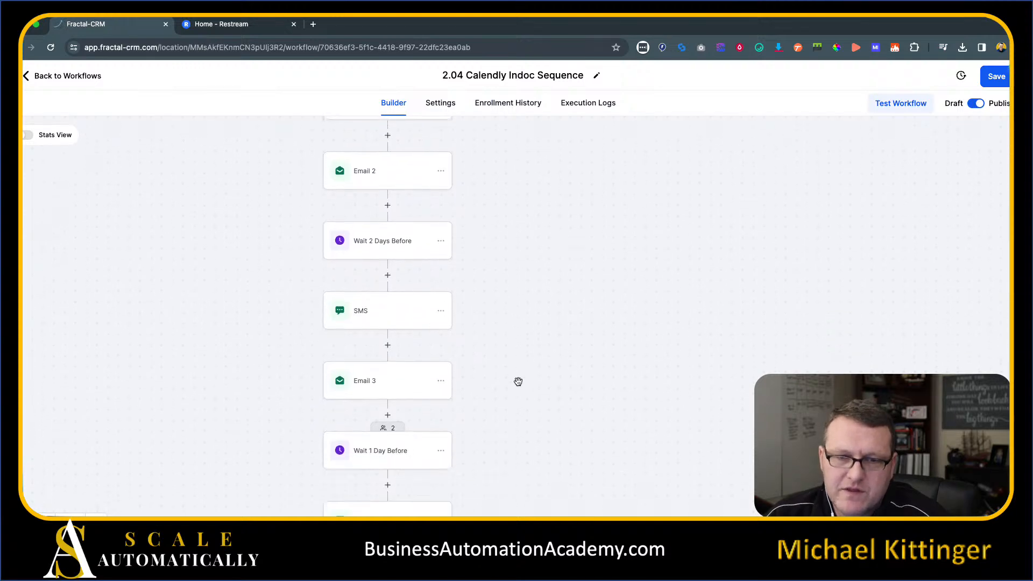
{"action": "scroll", "coordinate": [682, 377], "scroll_direction": "up", "scroll_amount": 3}
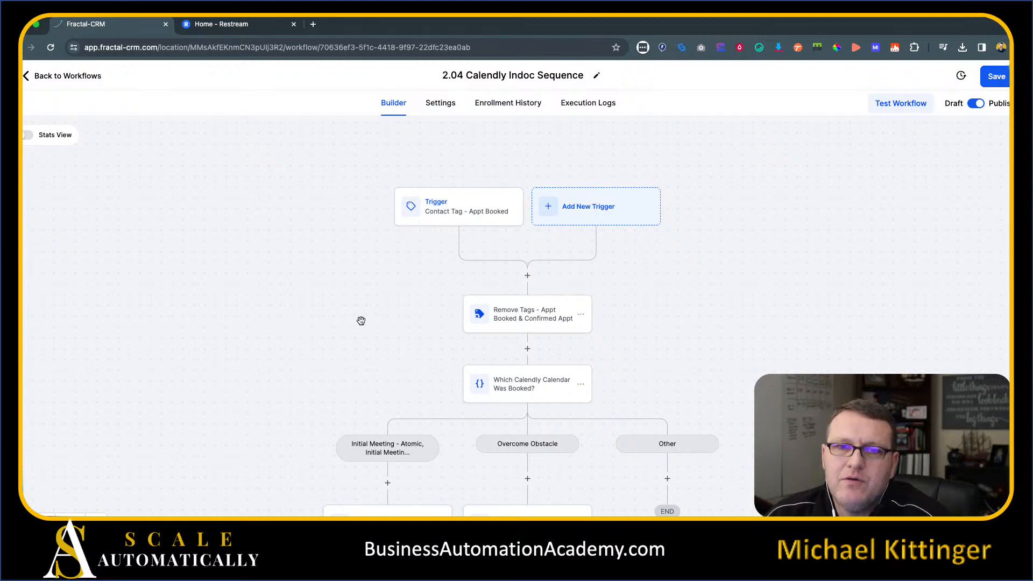
{"action": "scroll", "coordinate": [276, 318], "scroll_direction": "down", "scroll_amount": 12}
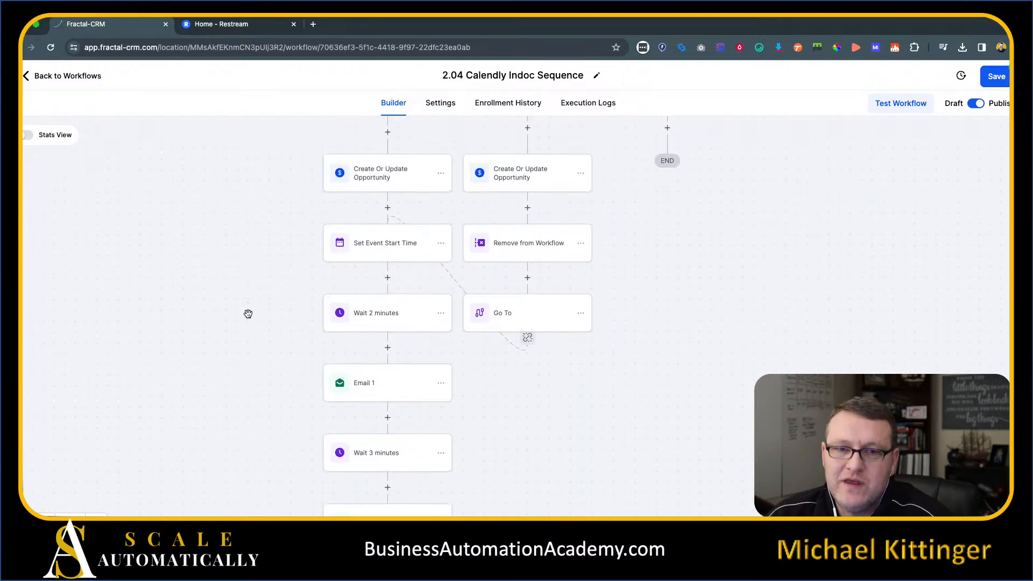
{"action": "scroll", "coordinate": [296, 352], "scroll_direction": "down", "scroll_amount": 2}
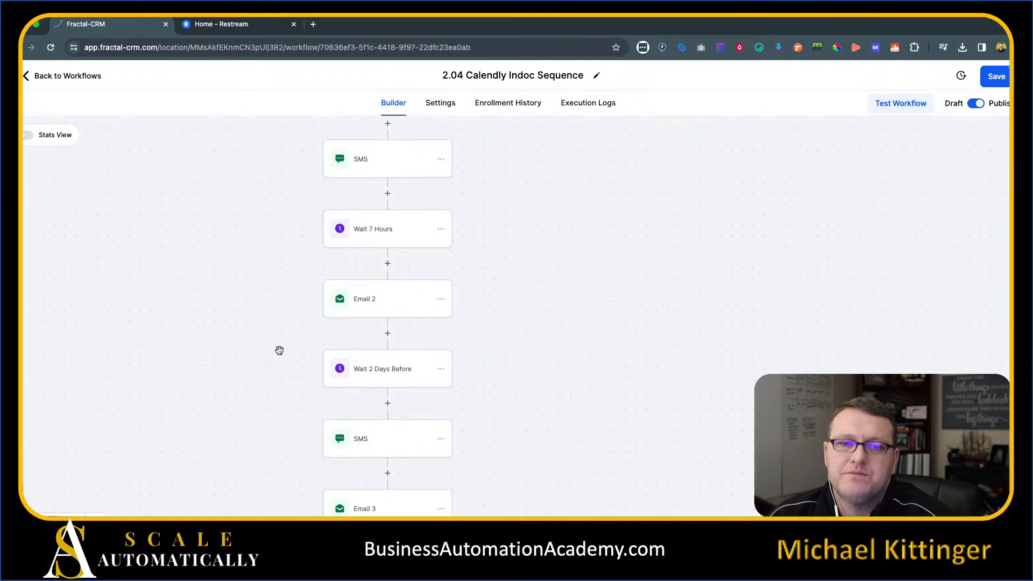
{"action": "scroll", "coordinate": [279, 349], "scroll_direction": "up", "scroll_amount": 16}
{"action": "scroll", "coordinate": [699, 317], "scroll_direction": "down", "scroll_amount": 5}
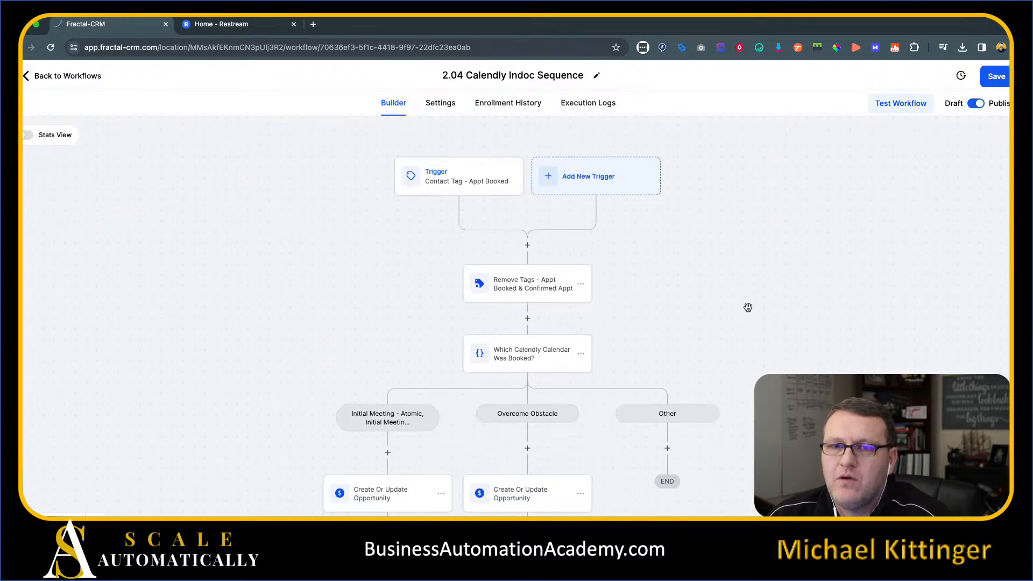
Step: Save the 2.04 Calendly Indoc Sequence workflow and return to the workflow list
{"action": "scroll", "coordinate": [749, 305], "scroll_direction": "up", "scroll_amount": 1}
{"action": "left_click", "coordinate": [997, 76]}
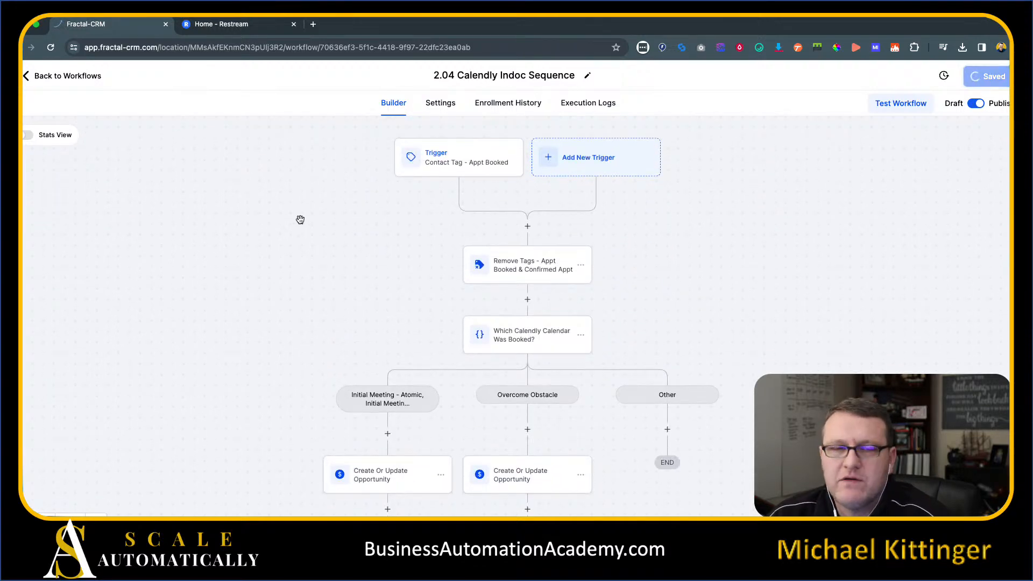
{"action": "left_click", "coordinate": [88, 75]}
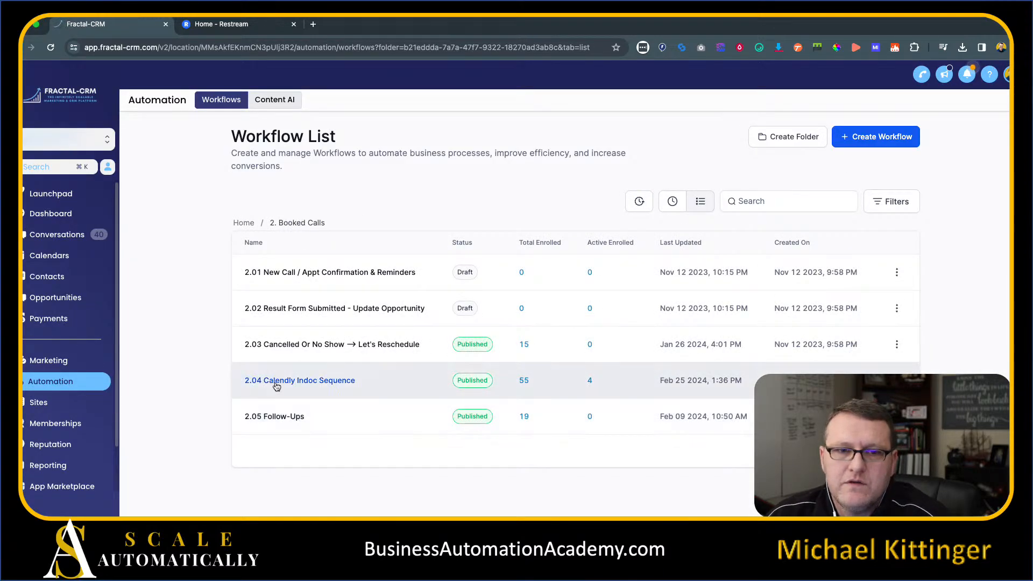
Step: Create a new blank workflow in the 2. Booked Calls folder and name it "2.04b Contact Confirmed Appt"
{"action": "left_click", "coordinate": [880, 141]}
{"action": "left_click", "coordinate": [364, 295]}
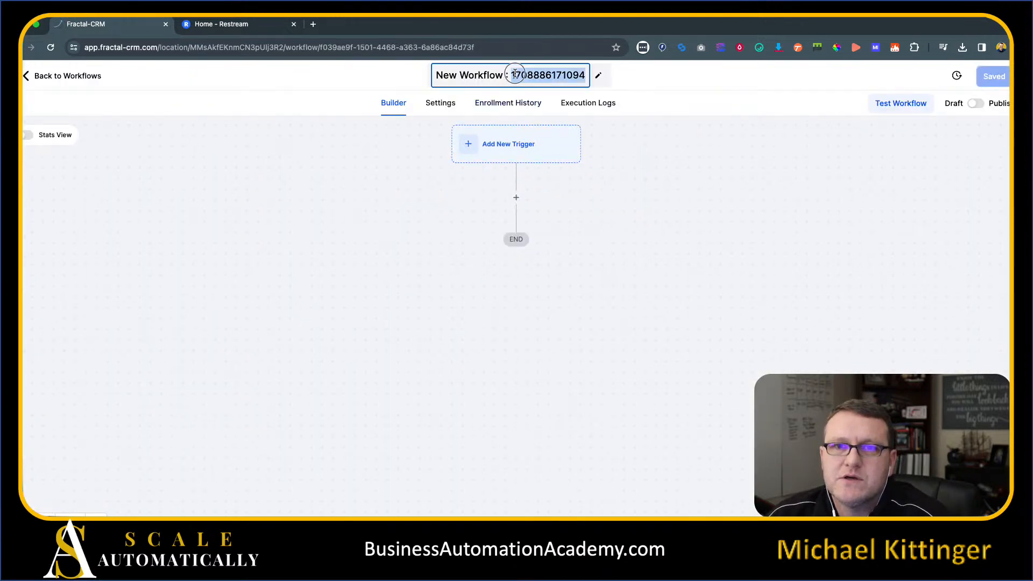
{"action": "triple_click", "coordinate": [513, 75]}
{"action": "type", "text": "2.0 b"}
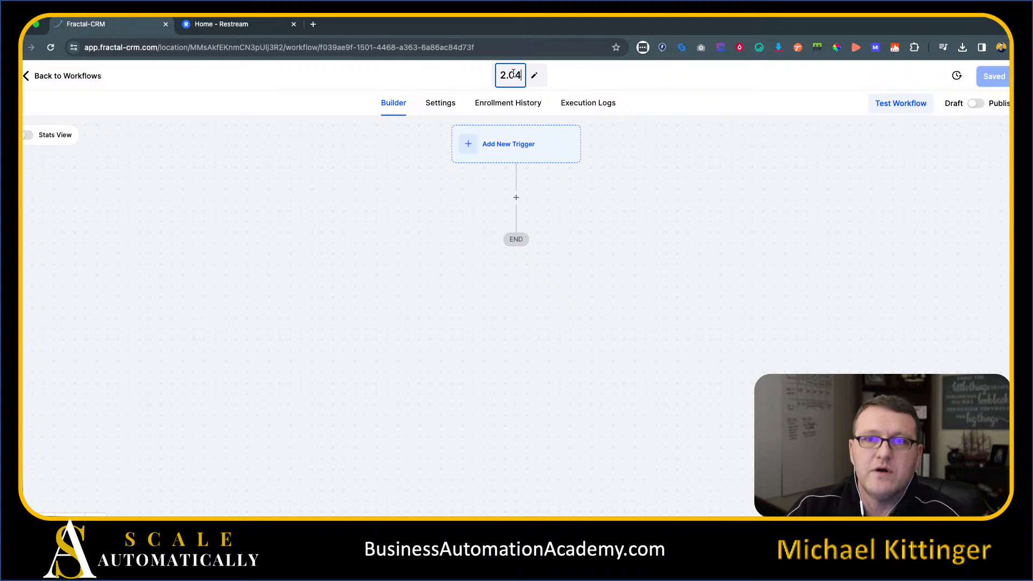
{"action": "type", "text": " Contac"}
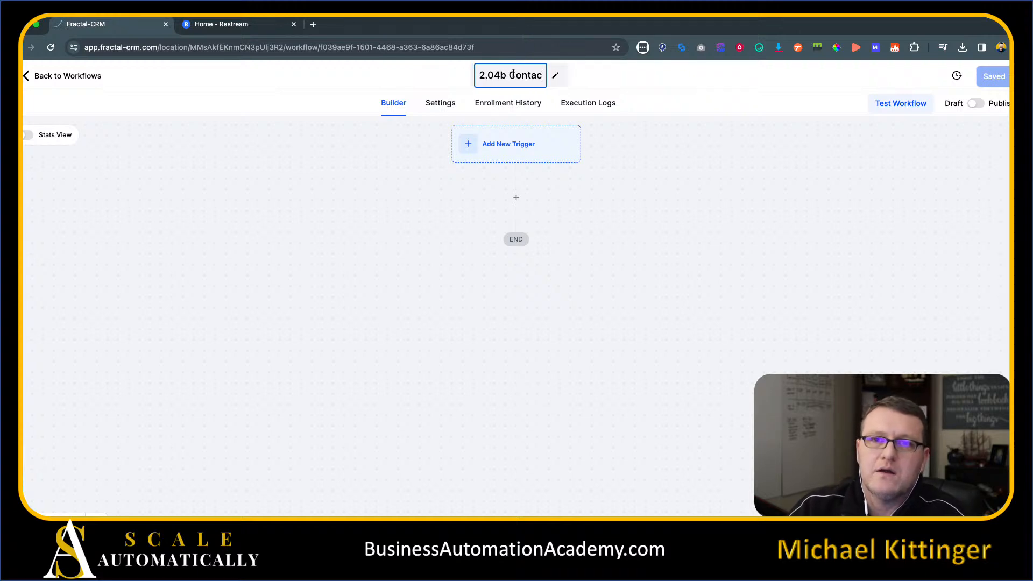
{"action": "type", "text": "t Confirmed Appt"}
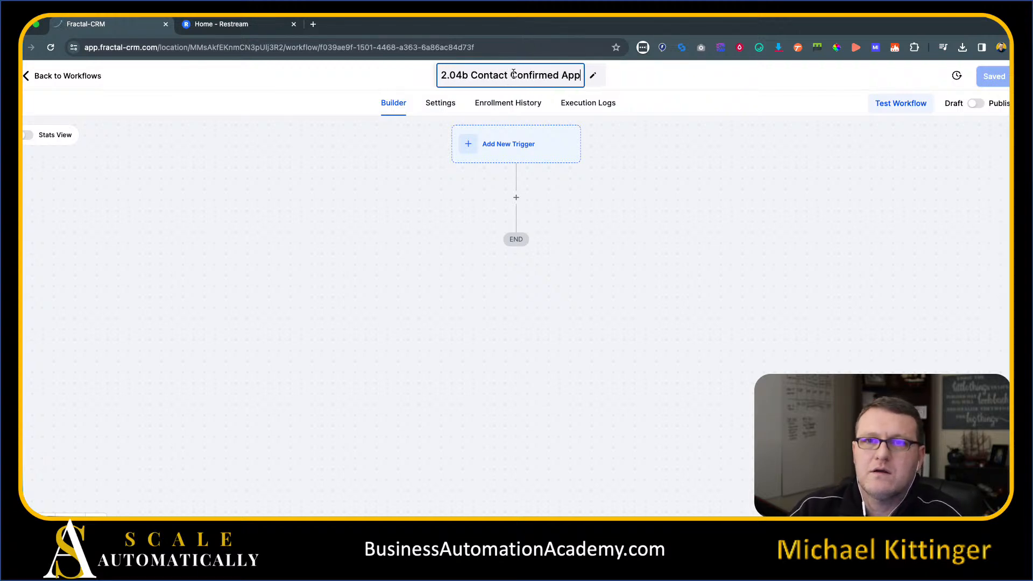
{"action": "key", "text": "Return"}
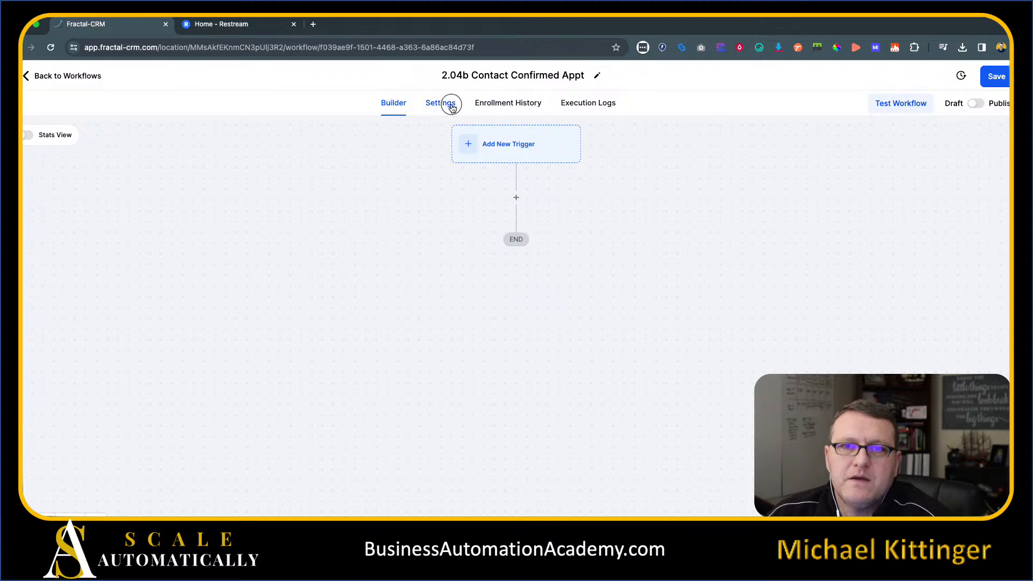
Step: Allow re-entry and turn on marking conversations as read in the new workflow's settings, then return to the builder
{"action": "left_click", "coordinate": [440, 103]}
{"action": "left_click", "coordinate": [178, 243]}
{"action": "scroll", "coordinate": [185, 377], "scroll_direction": "down", "scroll_amount": 3}
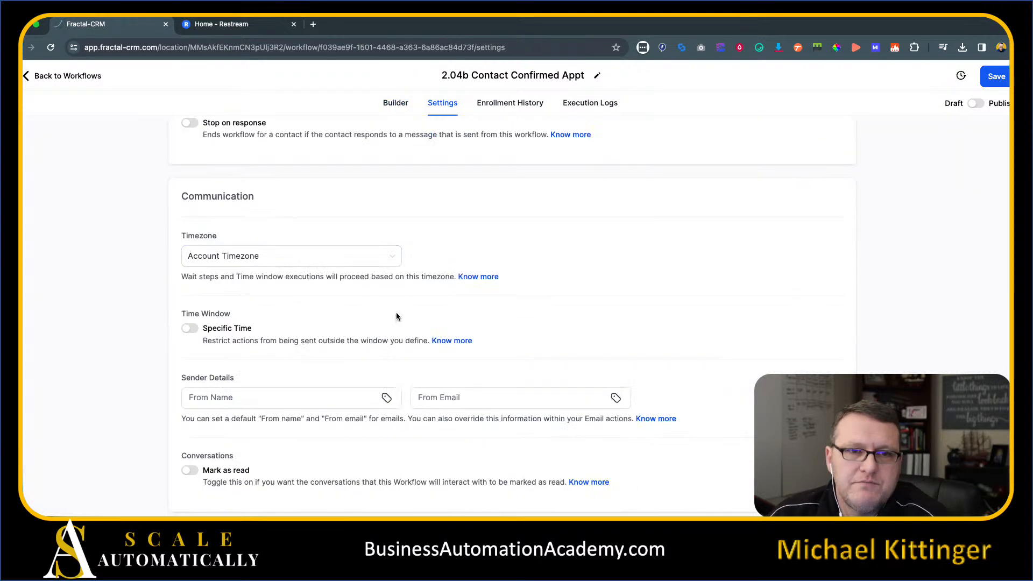
{"action": "left_click", "coordinate": [187, 475]}
{"action": "scroll", "coordinate": [466, 348], "scroll_direction": "up", "scroll_amount": 3}
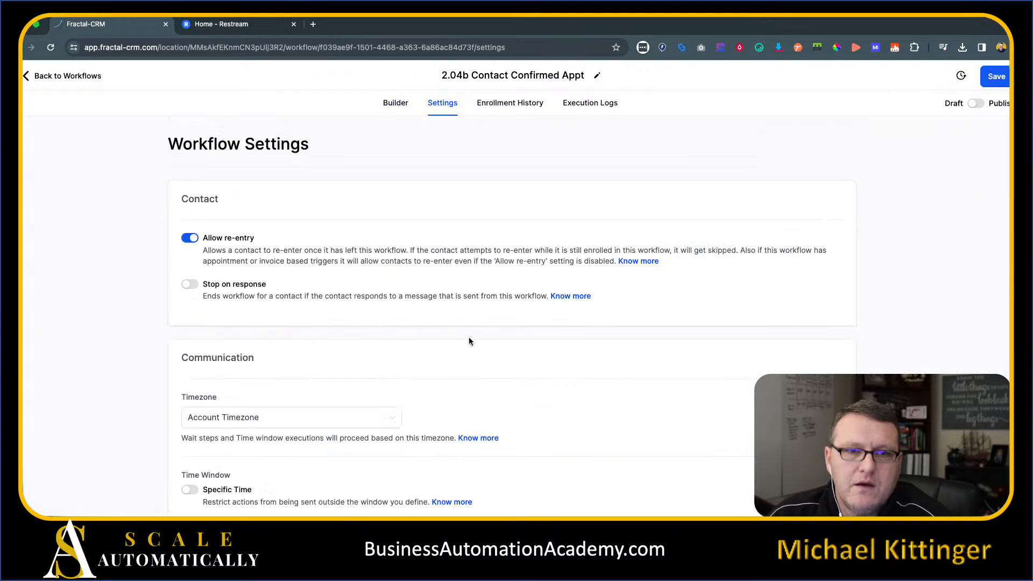
{"action": "left_click", "coordinate": [397, 103]}
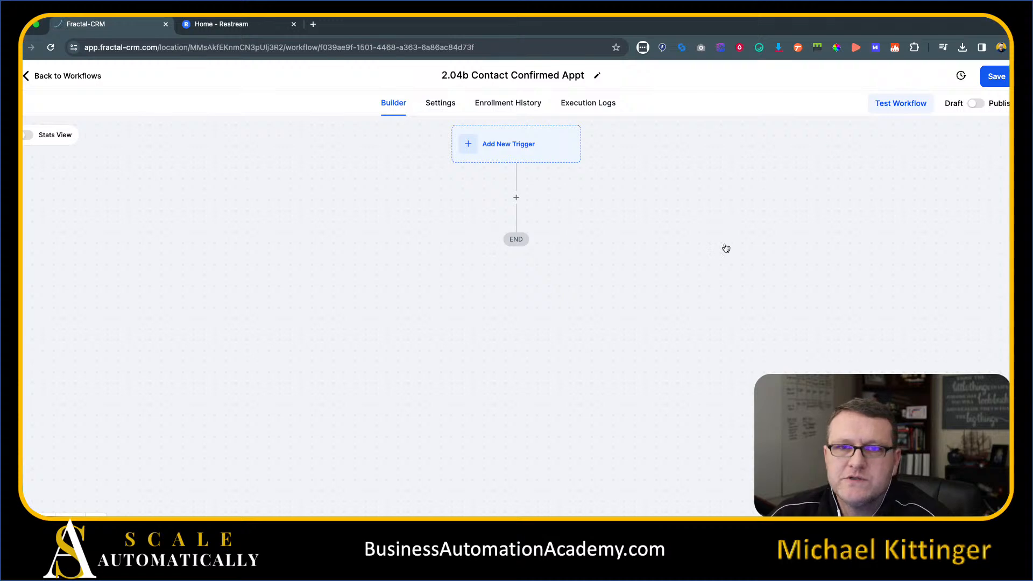
Step: Start a new workflow trigger of the Customer Replied type
{"action": "left_click", "coordinate": [463, 193]}
{"action": "type", "text": "rep"}
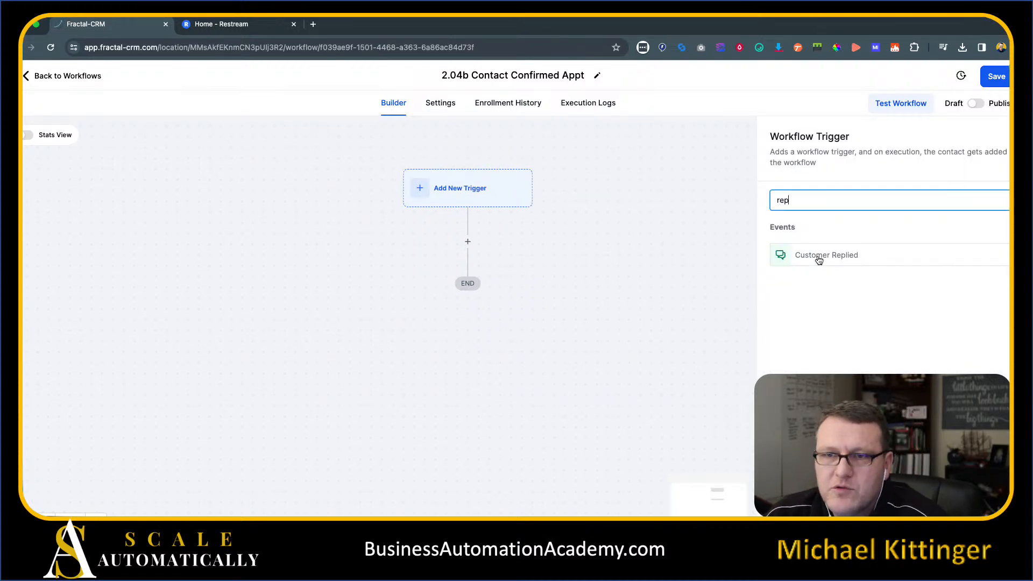
{"action": "left_click", "coordinate": [816, 261]}
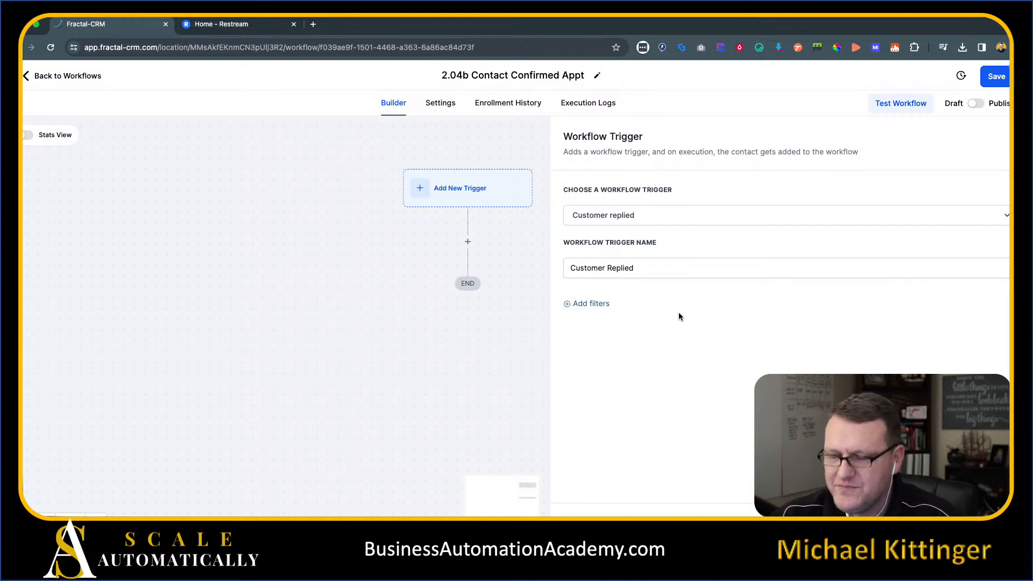
{"action": "left_click_drag", "start_coordinate": [400, 338], "coordinate": [336, 334]}
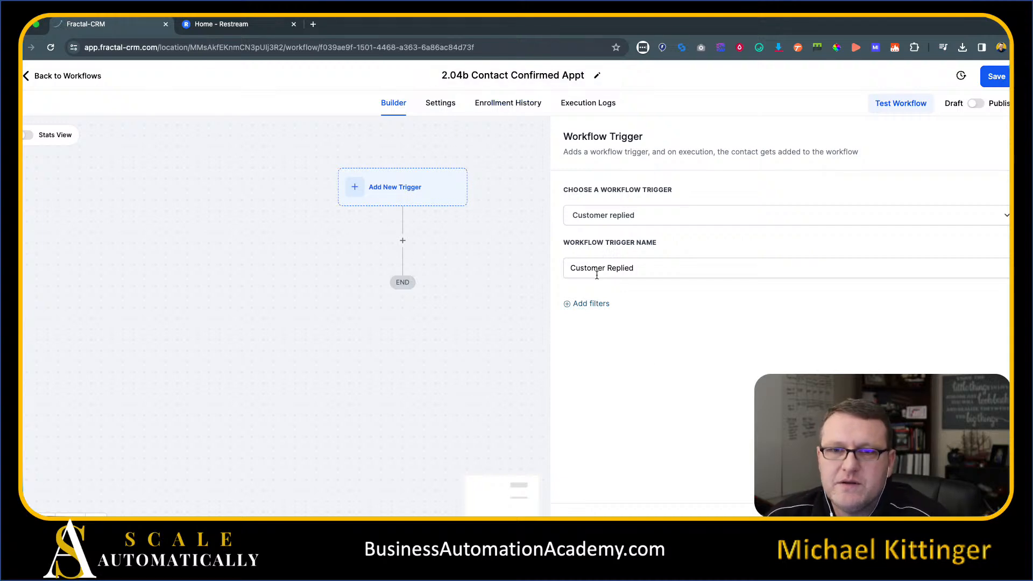
Step: Filter the Customer Replied trigger by Replied to Workflow set to 2.04 Calendly Indoc Sequence and save the trigger
{"action": "left_click", "coordinate": [603, 305]}
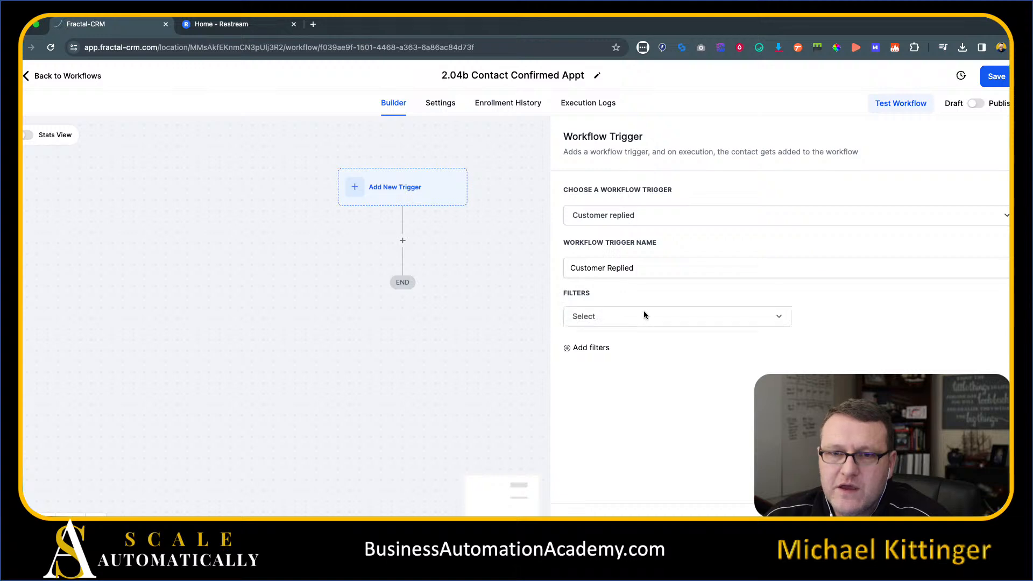
{"action": "left_click", "coordinate": [652, 316]}
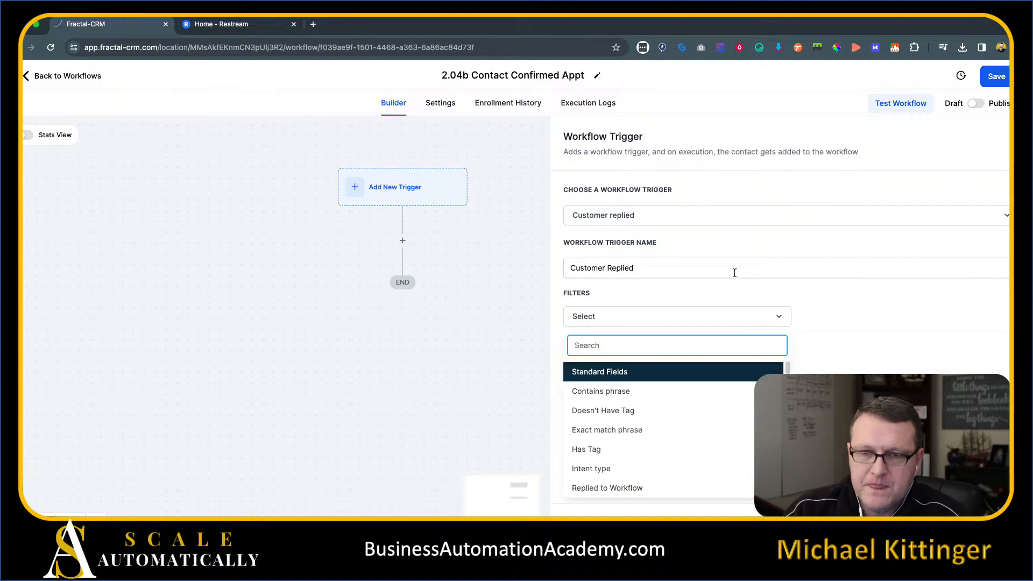
{"action": "left_click", "coordinate": [616, 488]}
{"action": "left_click", "coordinate": [827, 322]}
{"action": "type", "text": "w"}
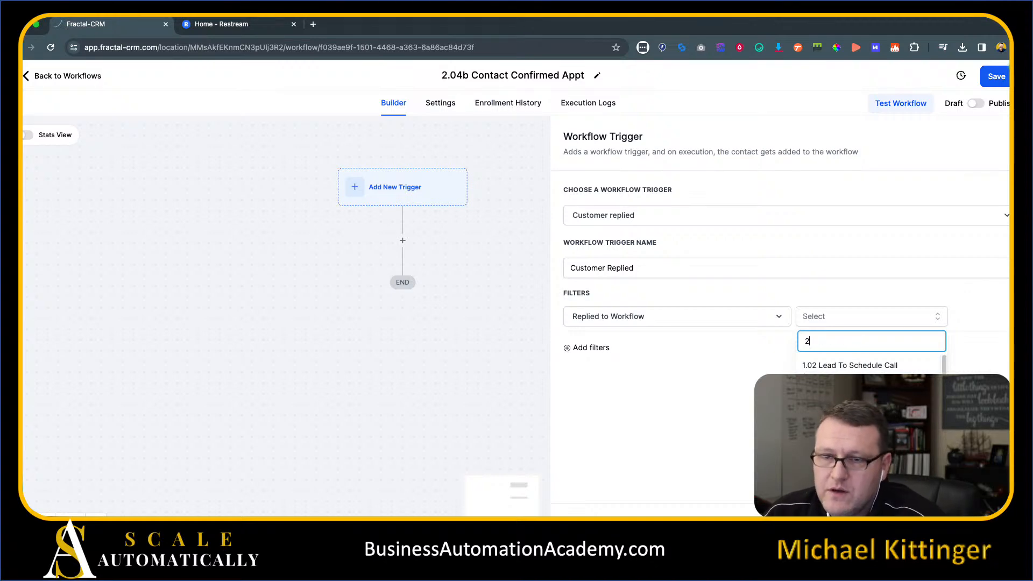
{"action": "scroll", "coordinate": [869, 368], "scroll_direction": "down", "scroll_amount": 3}
{"action": "scroll", "coordinate": [869, 363], "scroll_direction": "down", "scroll_amount": 2}
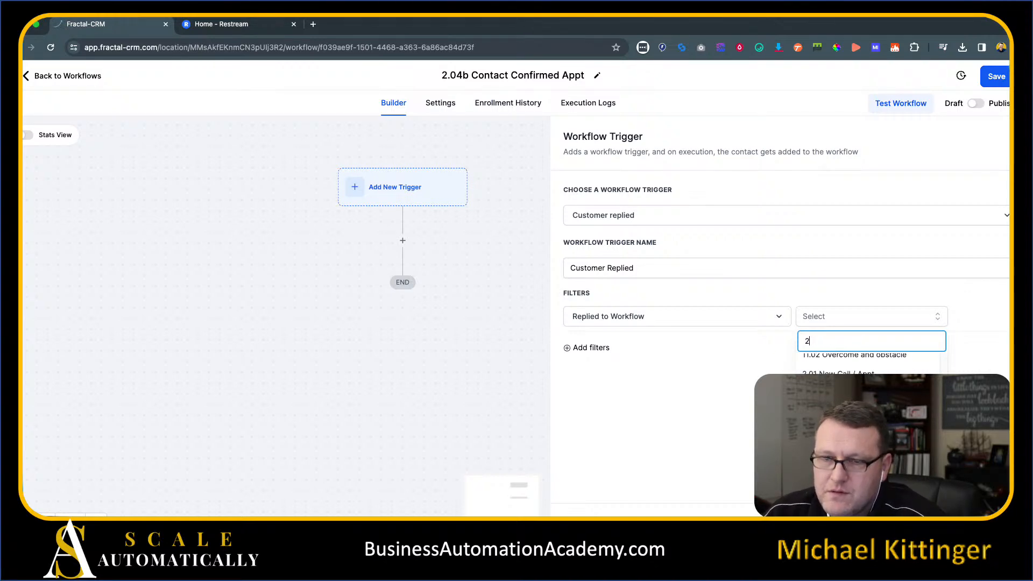
{"action": "left_click", "coordinate": [855, 428]}
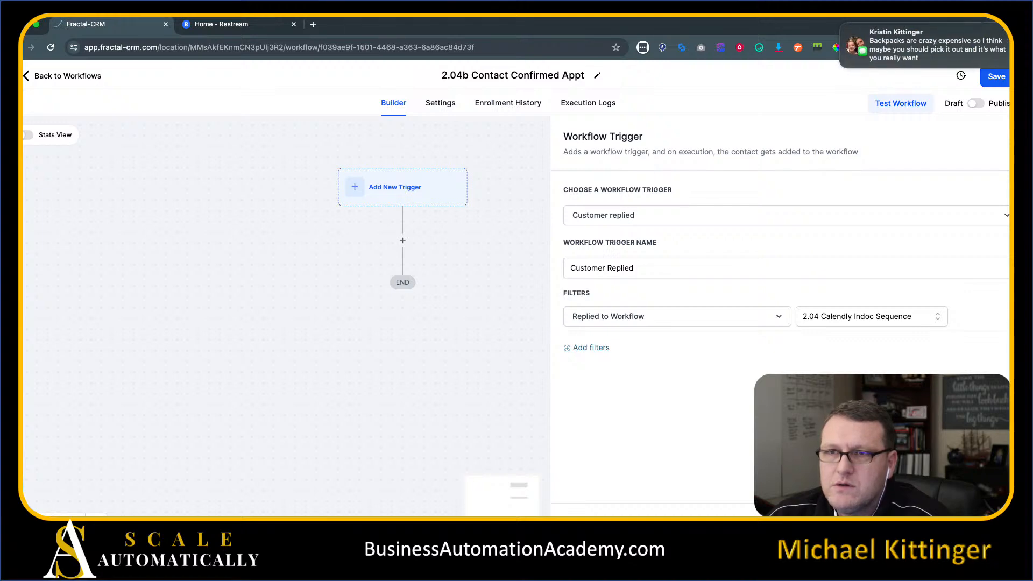
{"action": "left_click", "coordinate": [981, 521]}
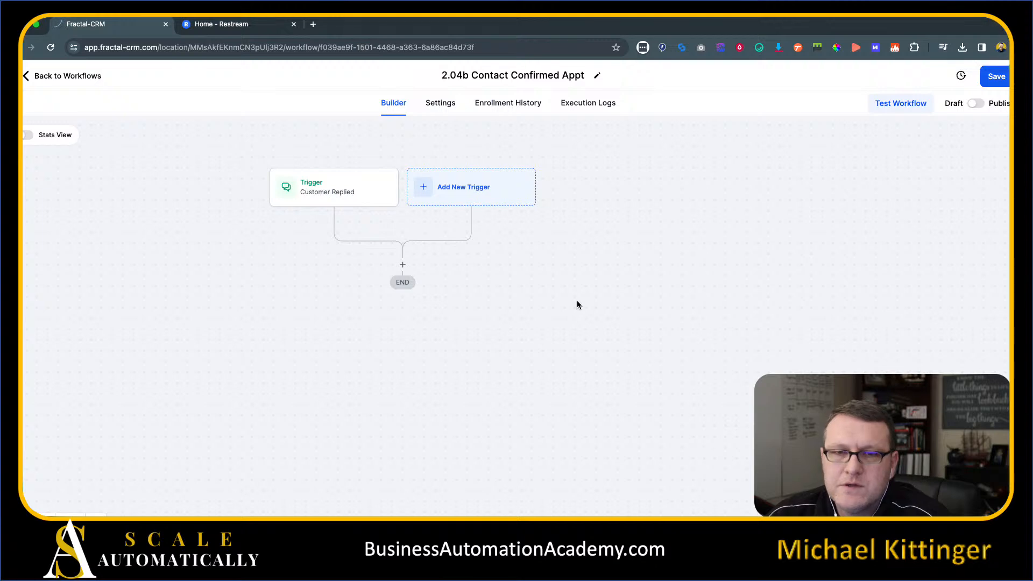
Step: Add a second filter to the Customer Replied trigger: Exact match phrase with the value "C"
{"action": "left_click_drag", "start_coordinate": [558, 346], "coordinate": [581, 366]}
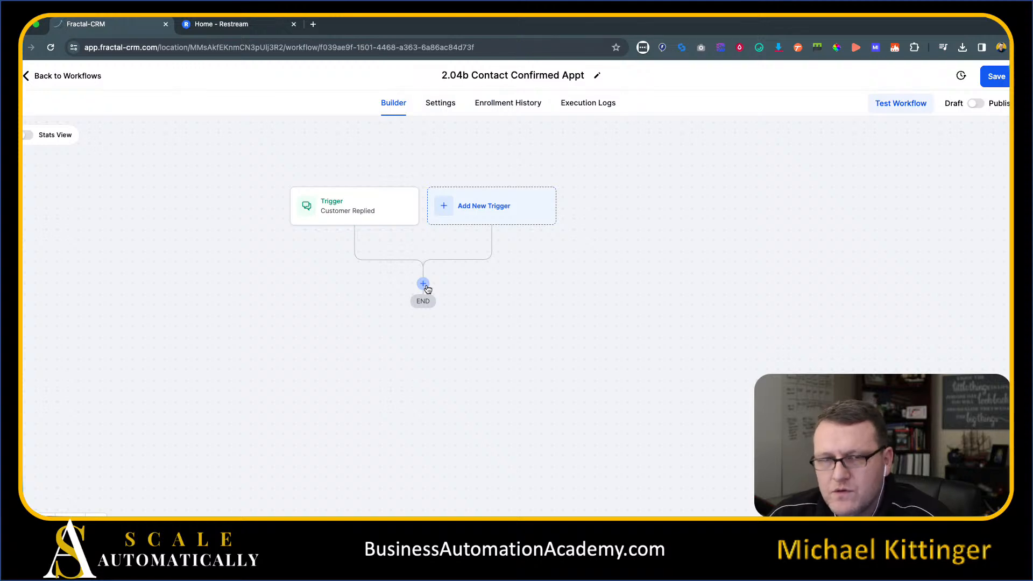
{"action": "left_click", "coordinate": [364, 208]}
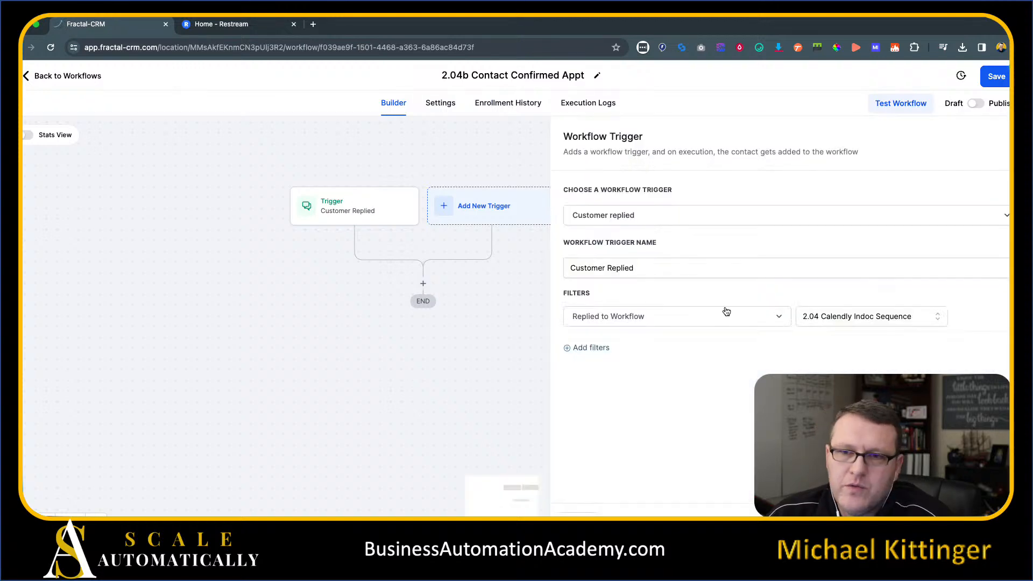
{"action": "left_click", "coordinate": [608, 350]}
{"action": "left_click", "coordinate": [620, 353]}
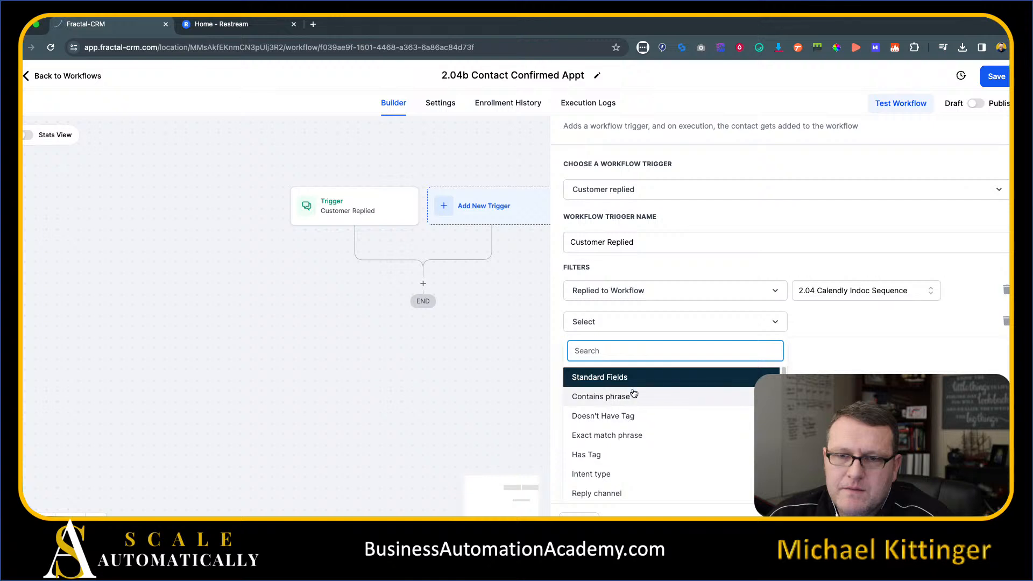
{"action": "left_click", "coordinate": [637, 436]}
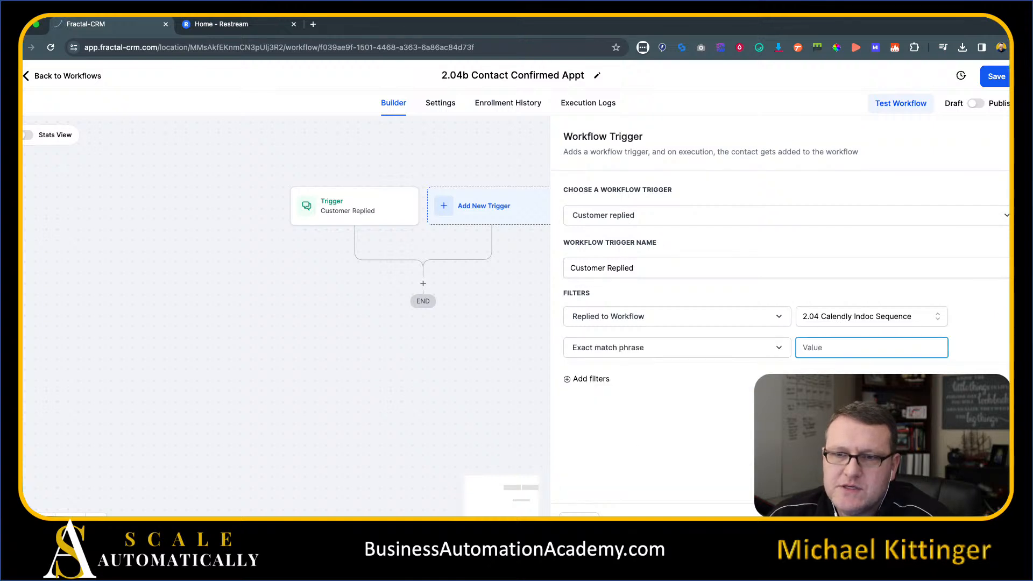
{"action": "type", "text": "C"}
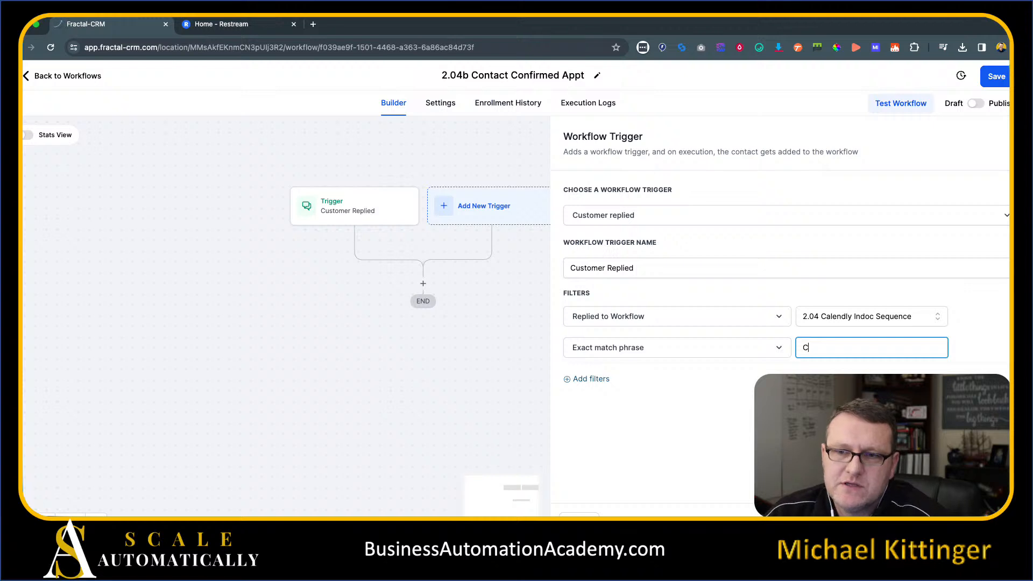
{"action": "left_click", "coordinate": [605, 378]}
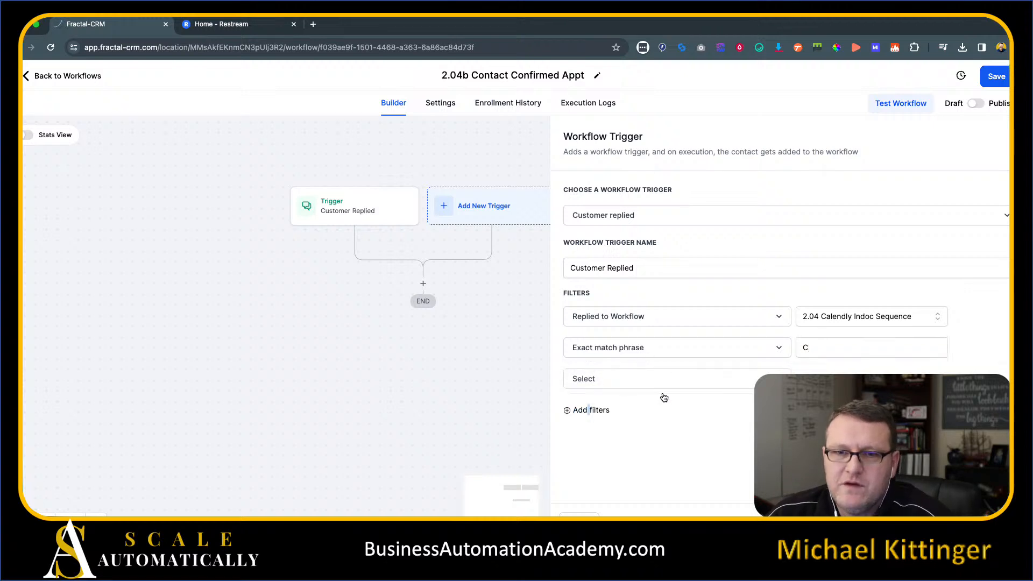
{"action": "left_click", "coordinate": [636, 379]}
{"action": "scroll", "coordinate": [683, 468], "scroll_direction": "down", "scroll_amount": 3}
{"action": "scroll", "coordinate": [692, 475], "scroll_direction": "up", "scroll_amount": 2}
{"action": "left_click", "coordinate": [833, 411]}
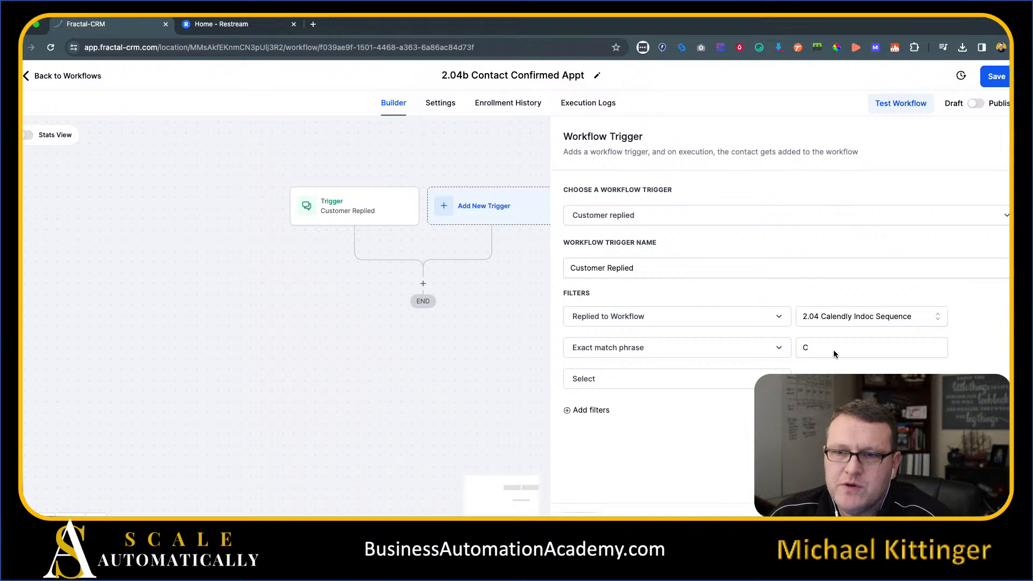
{"action": "left_click", "coordinate": [817, 351]}
{"action": "left_click", "coordinate": [805, 379]}
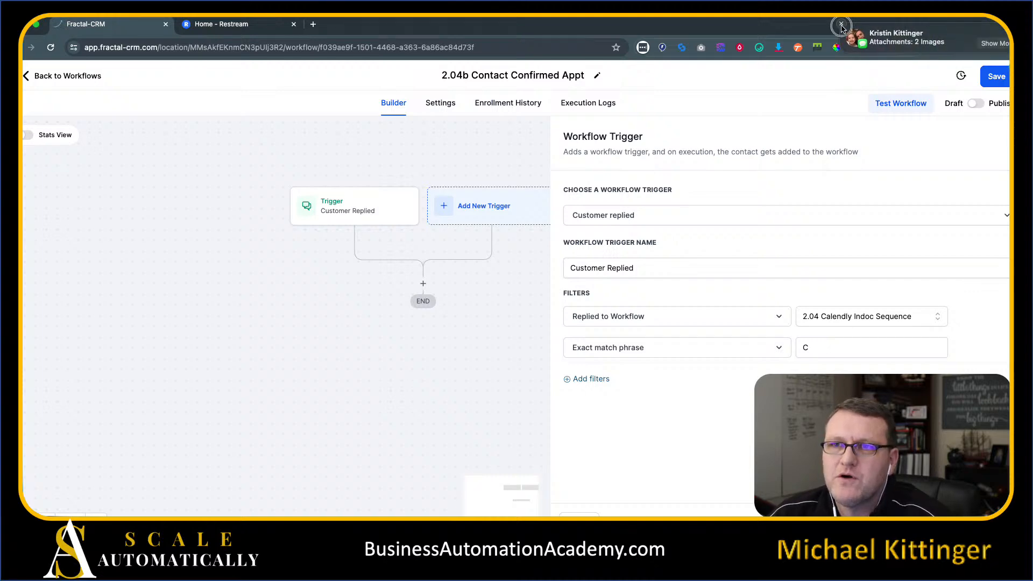
Step: Dismiss the incoming message notification and leave the Customer Replied trigger's settings
{"action": "left_click", "coordinate": [841, 25]}
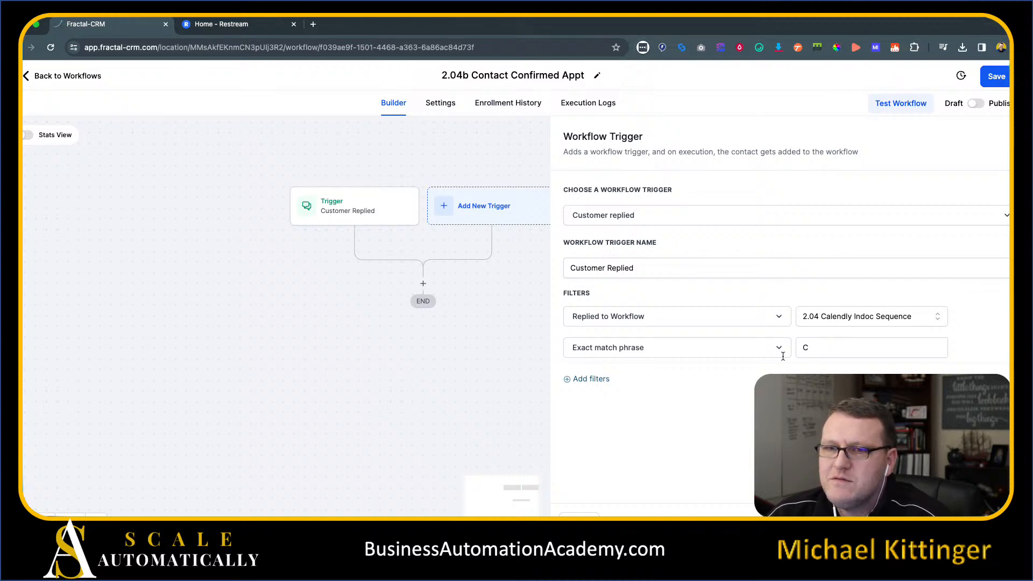
{"action": "left_click_drag", "start_coordinate": [818, 353], "coordinate": [779, 352]}
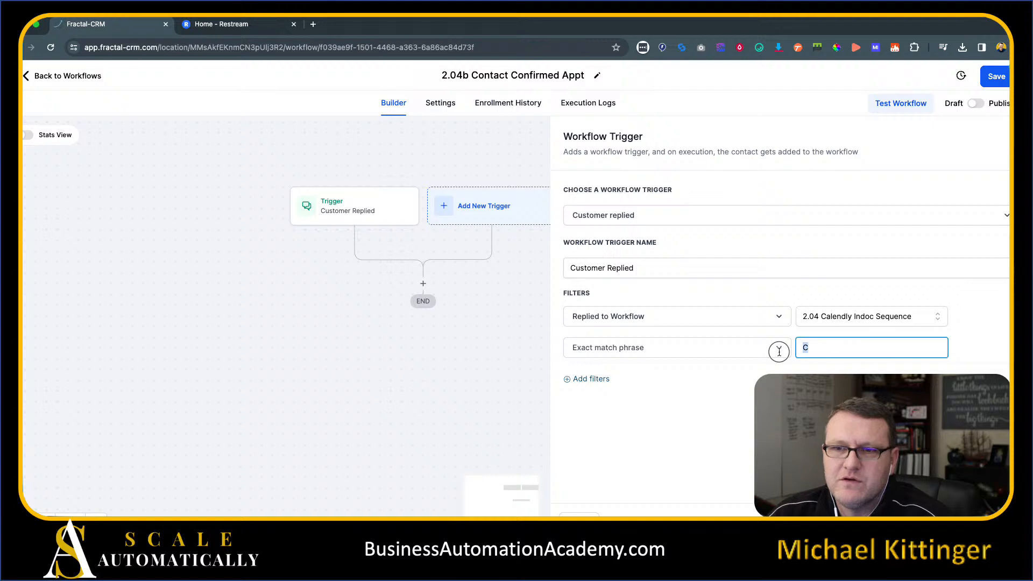
{"action": "left_click", "coordinate": [780, 403]}
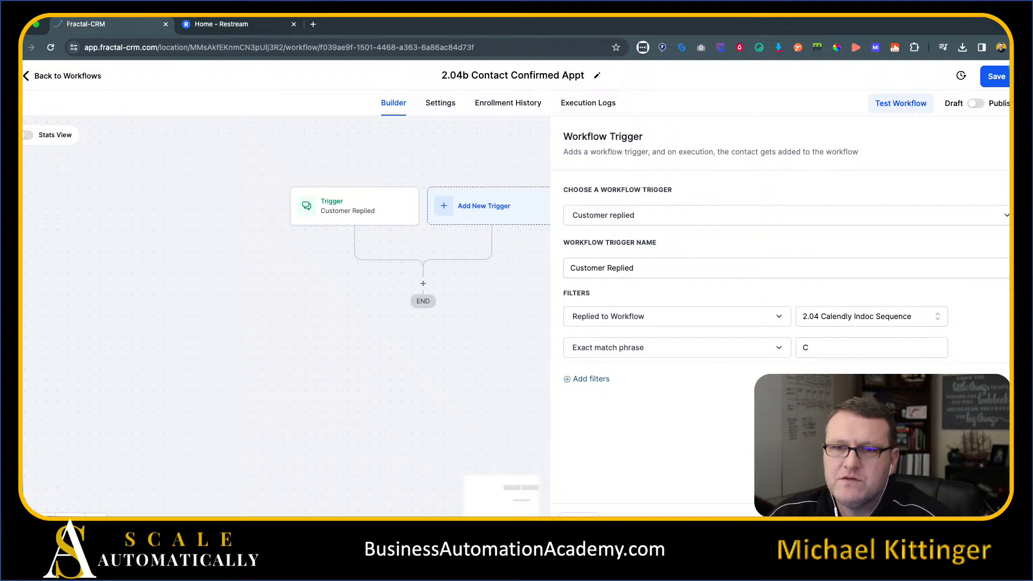
{"action": "left_click", "coordinate": [369, 217]}
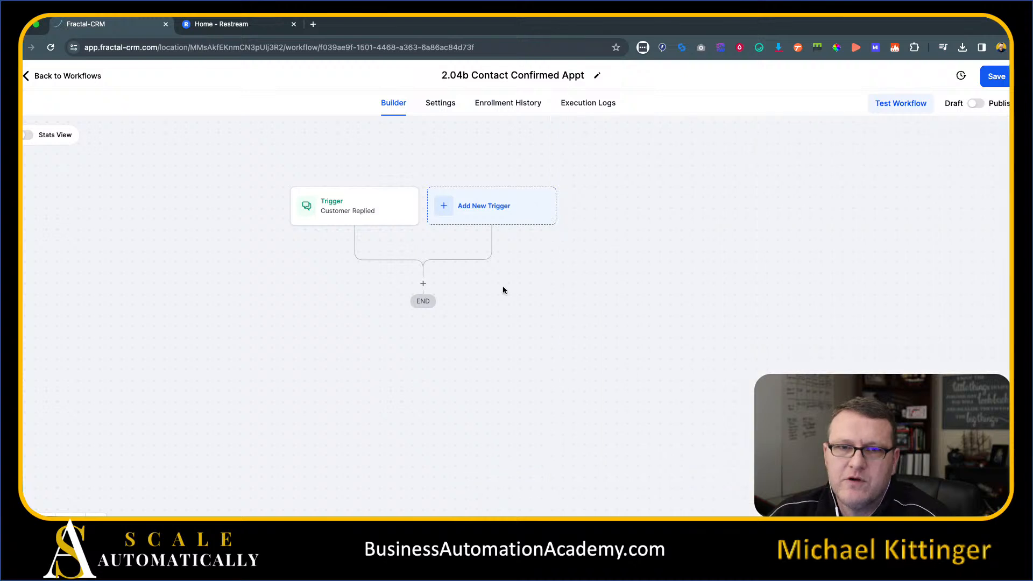
Step: Add an If / Else action after the trigger, named "Was the response Confirmation?", with its first branch named "Yes"
{"action": "left_click_drag", "start_coordinate": [630, 397], "coordinate": [651, 375]}
{"action": "left_click", "coordinate": [443, 263]}
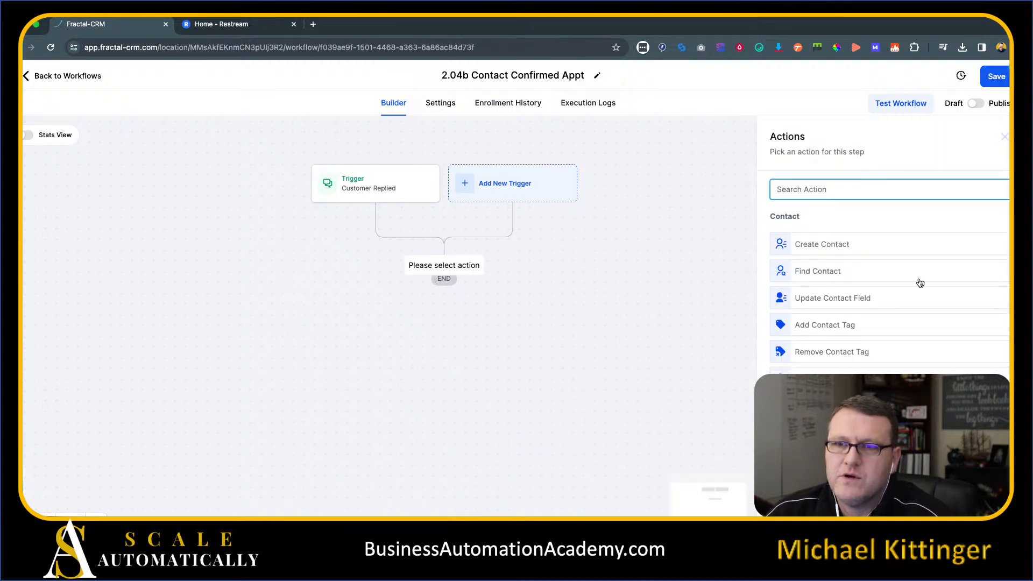
{"action": "type", "text": "if"}
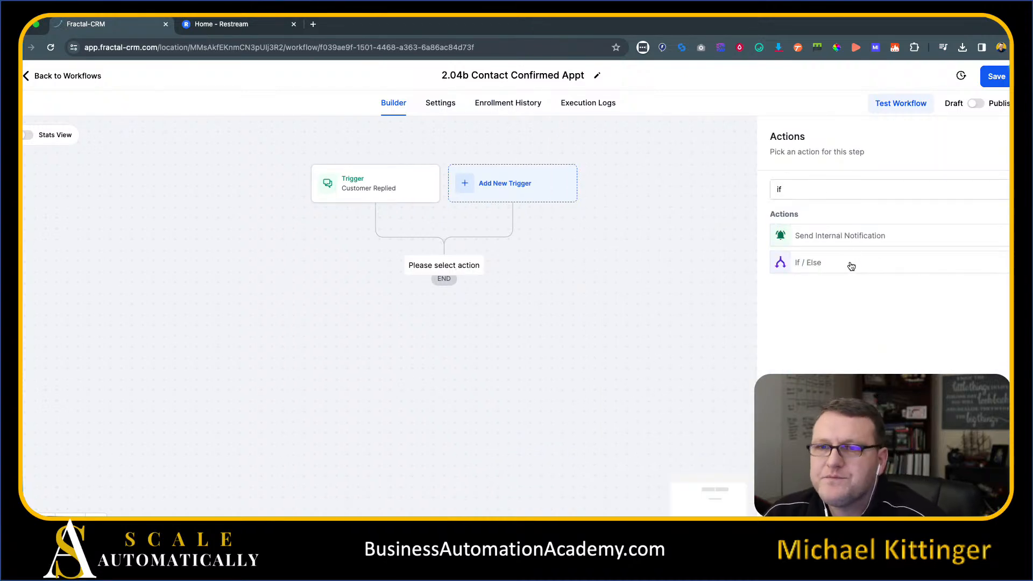
{"action": "left_click", "coordinate": [851, 262]}
{"action": "double_click", "coordinate": [626, 214]}
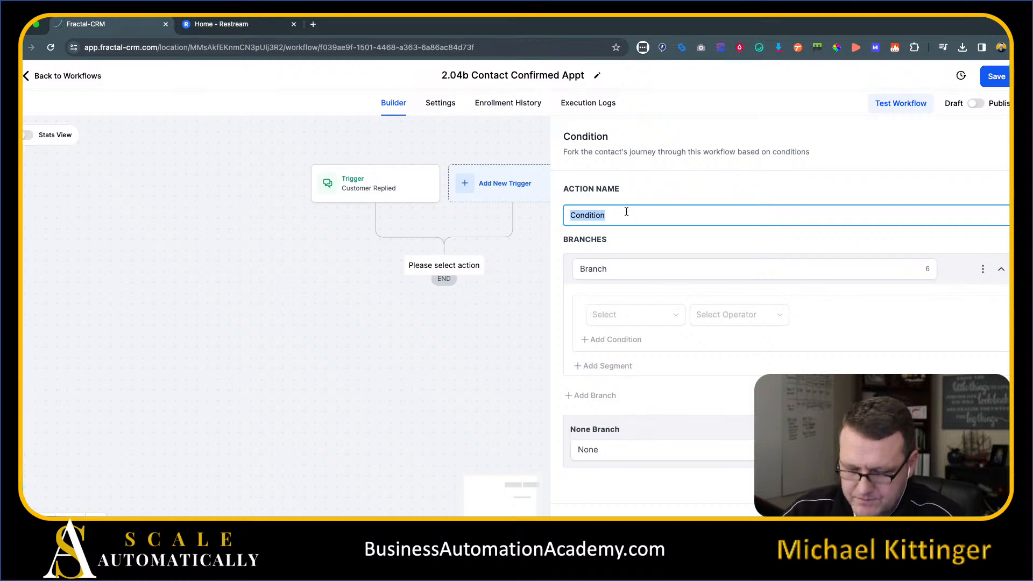
{"action": "type", "text": "D"}
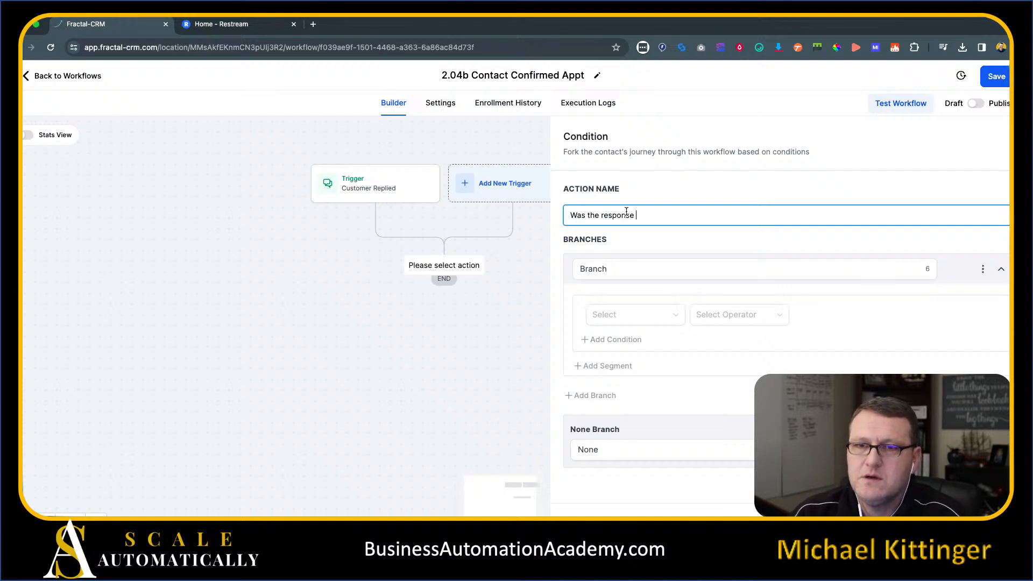
{"action": "key", "text": "Tab"}
{"action": "type", "text": "Yea"}
{"action": "key", "text": "BackSpace"}
{"action": "type", "text": "s"}
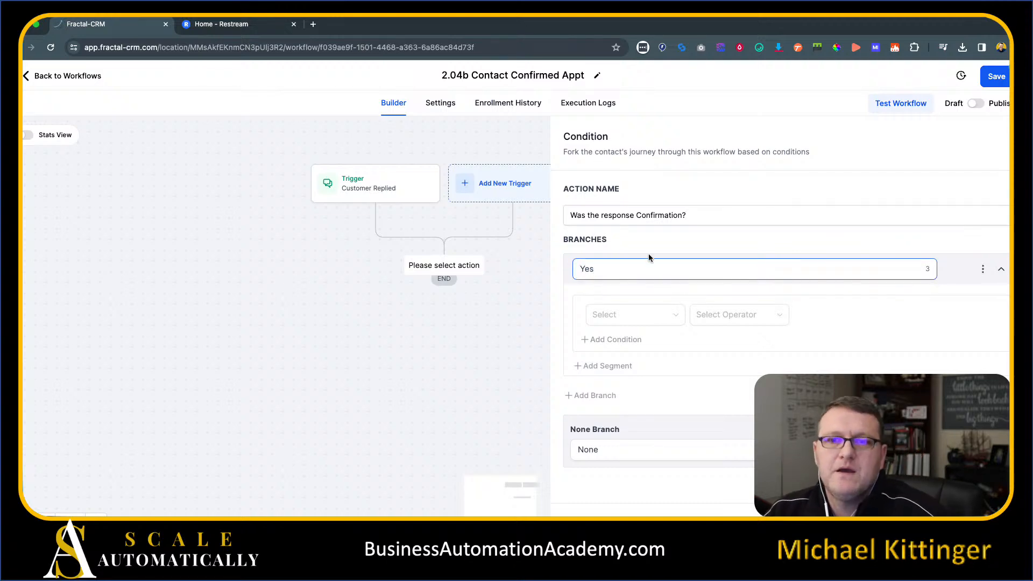
Step: Set the Yes branch's first condition to the contact reply's Replied message Is "C"
{"action": "left_click", "coordinate": [641, 316]}
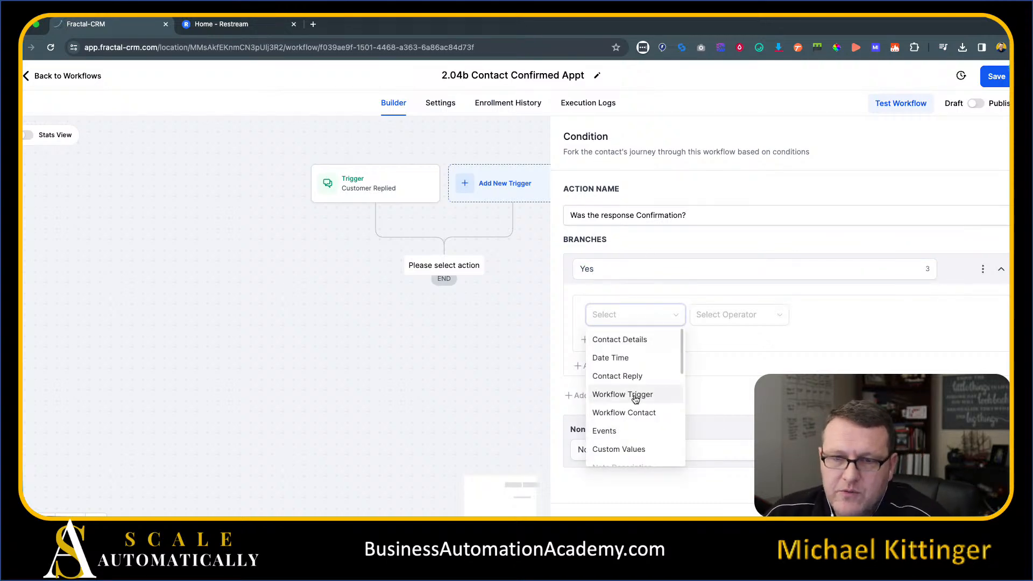
{"action": "left_click", "coordinate": [634, 377]}
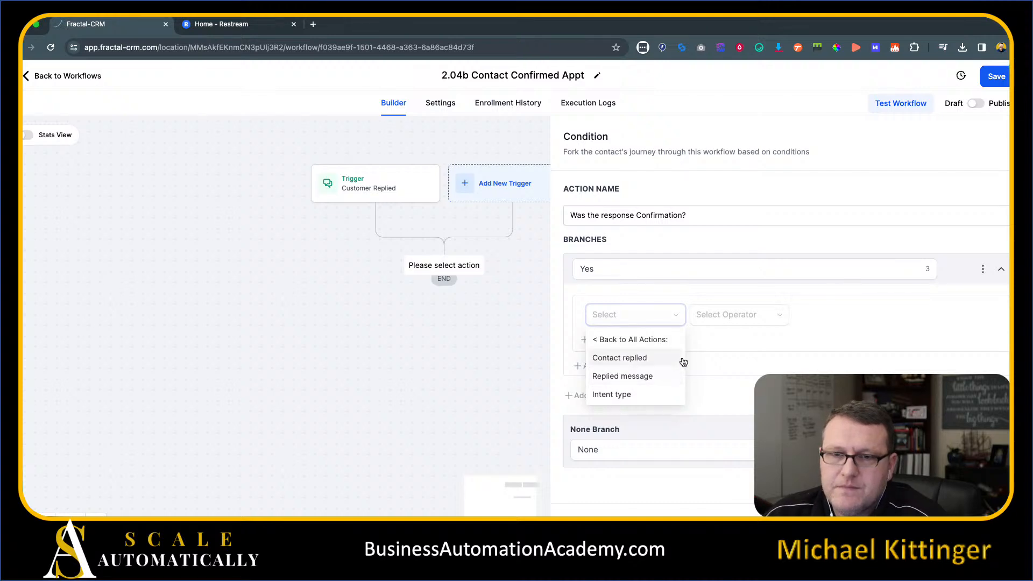
{"action": "left_click", "coordinate": [667, 377]}
{"action": "left_click", "coordinate": [746, 317]}
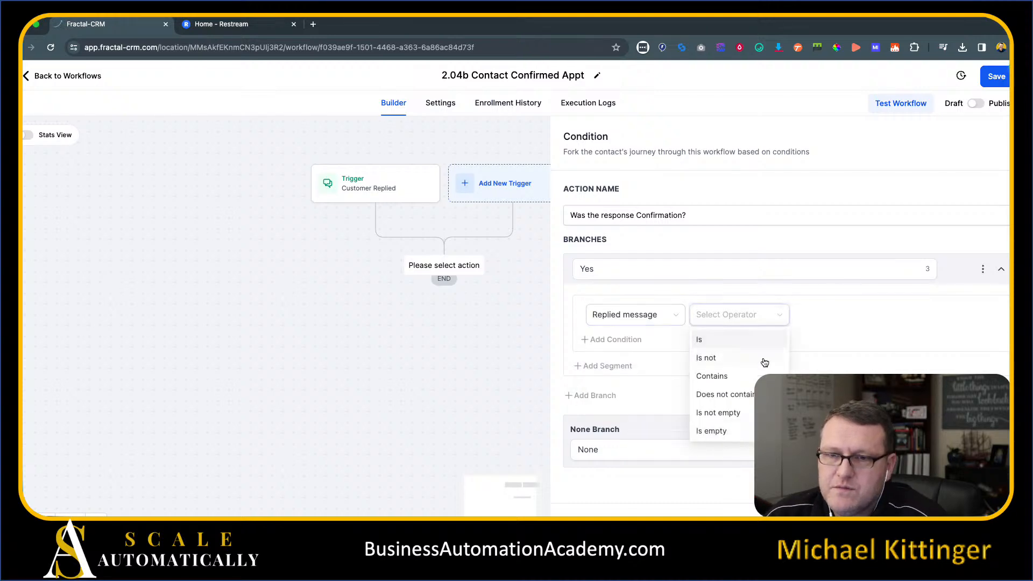
{"action": "left_click", "coordinate": [748, 340]}
{"action": "left_click", "coordinate": [803, 316]}
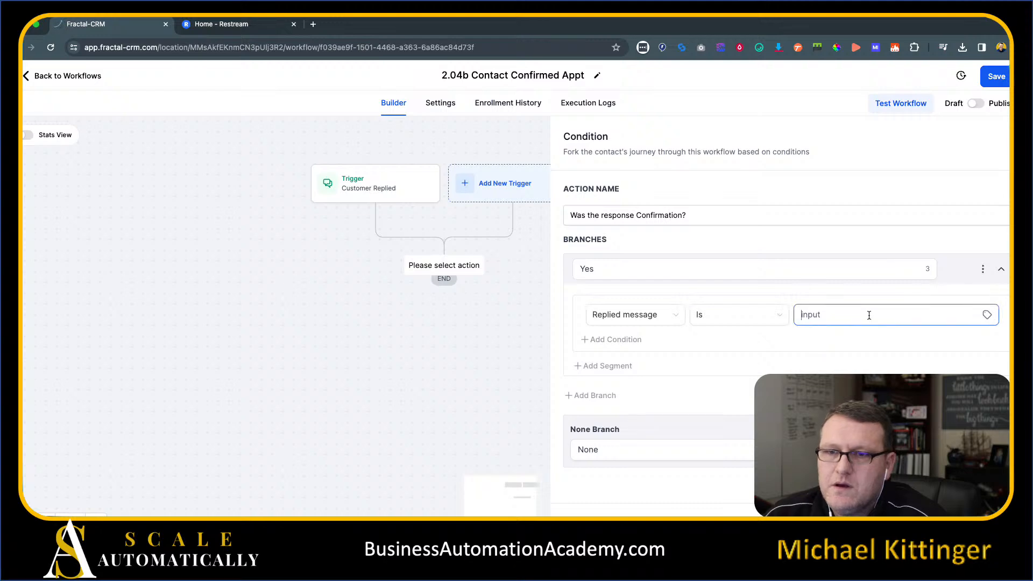
{"action": "type", "text": "C"}
Step: Add a second condition to the Yes branch, joined by OR: Replied message Is "confirm"
{"action": "left_click", "coordinate": [629, 339]}
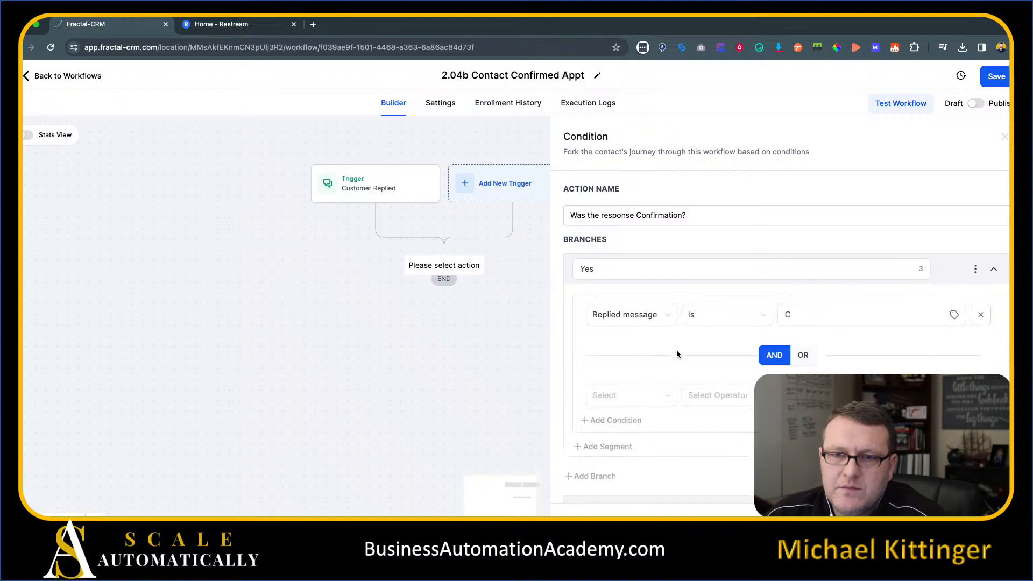
{"action": "left_click", "coordinate": [802, 357]}
{"action": "scroll", "coordinate": [681, 351], "scroll_direction": "down", "scroll_amount": 1}
{"action": "left_click", "coordinate": [603, 379]}
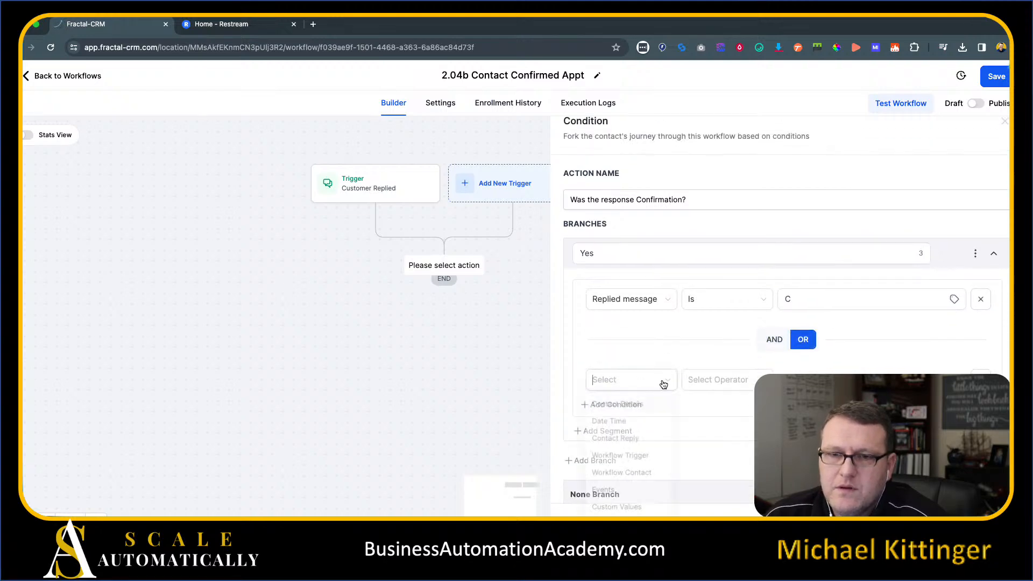
{"action": "left_click", "coordinate": [639, 447]}
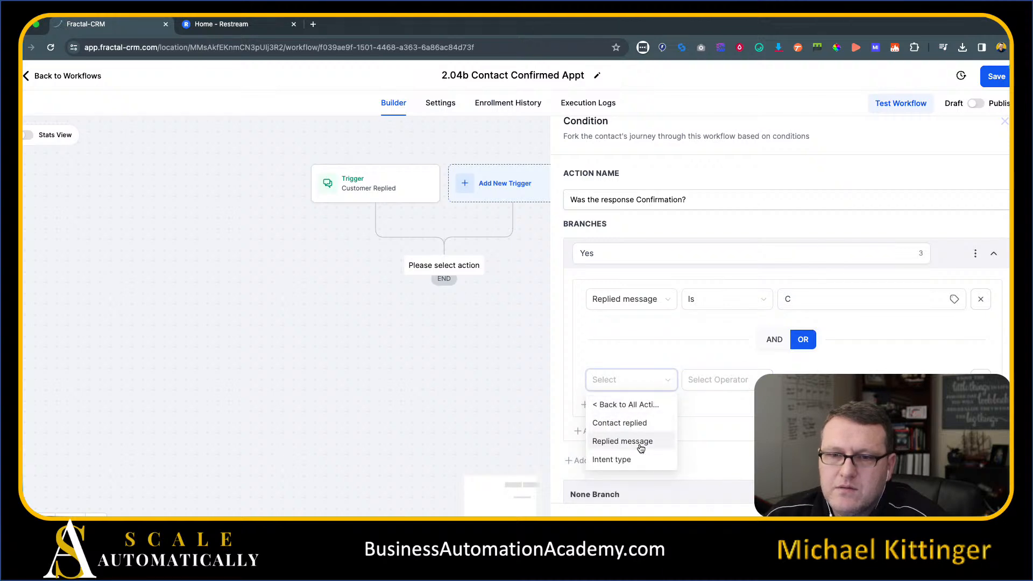
{"action": "left_click", "coordinate": [622, 441]}
{"action": "left_click", "coordinate": [728, 383]}
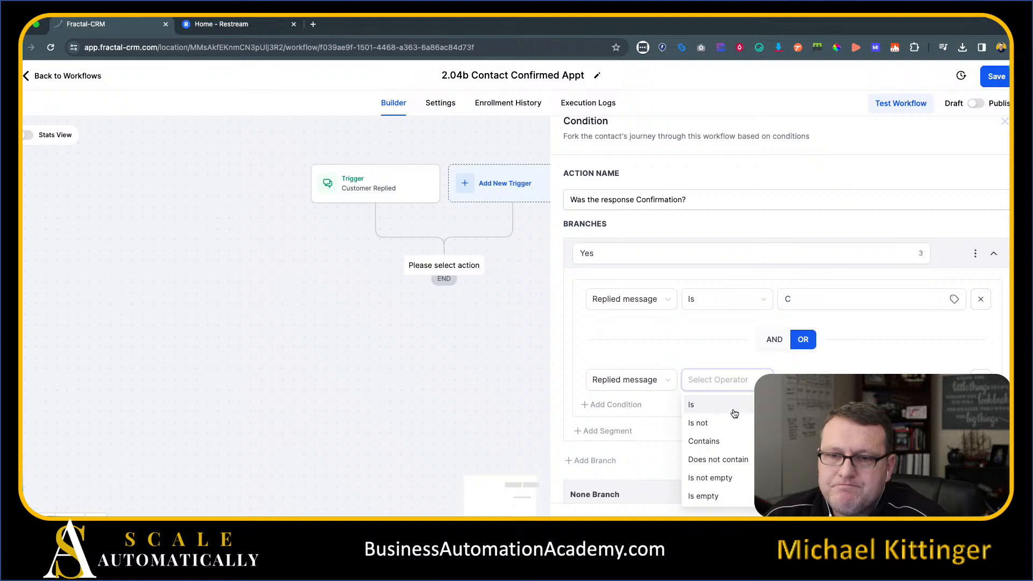
{"action": "left_click", "coordinate": [734, 411]}
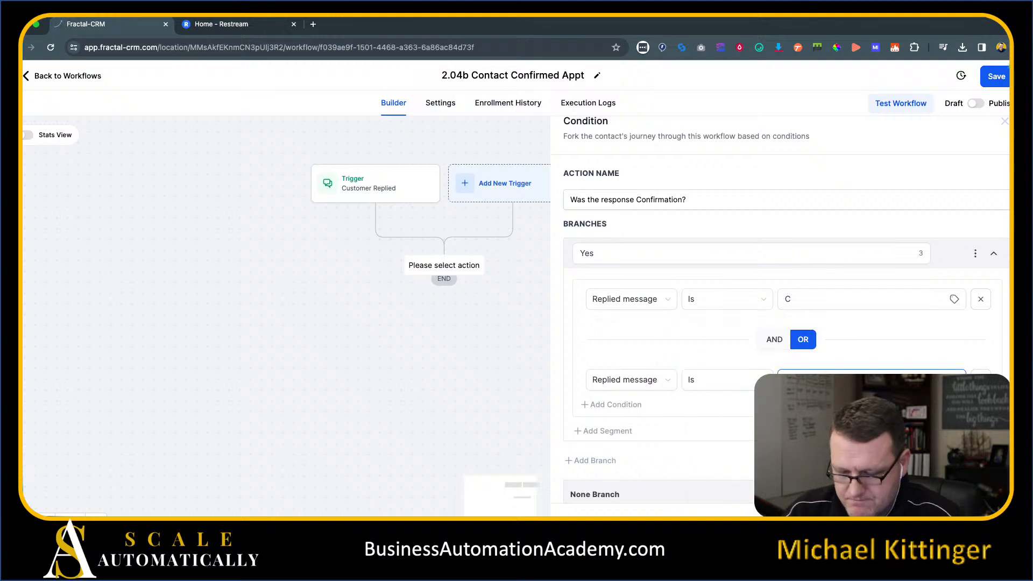
{"action": "type", "text": "confirm"}
Step: Add a third OR condition to the Yes branch: Replied message Is "Yes"
{"action": "scroll", "coordinate": [846, 341], "scroll_direction": "down", "scroll_amount": 1}
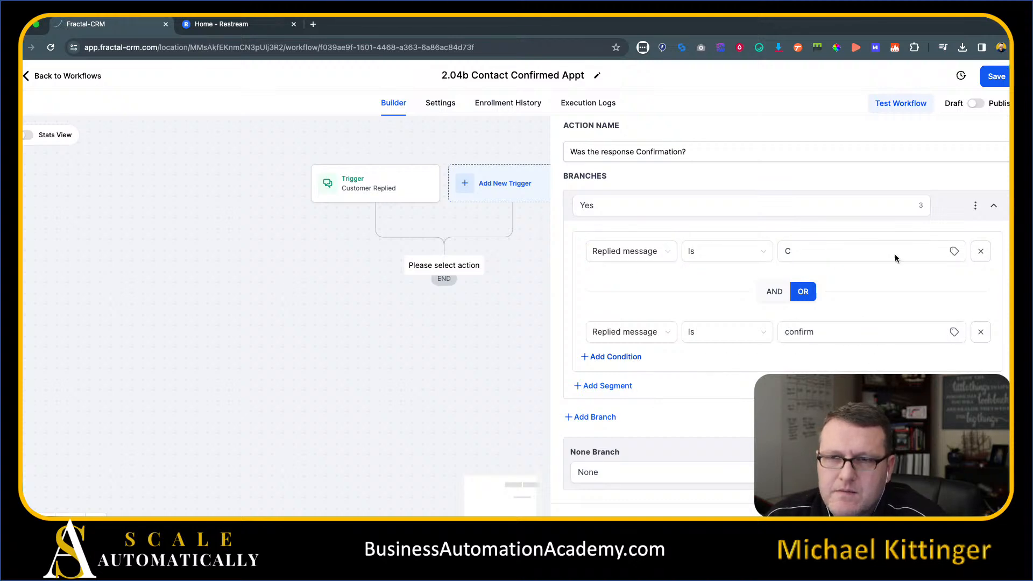
{"action": "left_click", "coordinate": [641, 359]}
{"action": "left_click", "coordinate": [661, 418]}
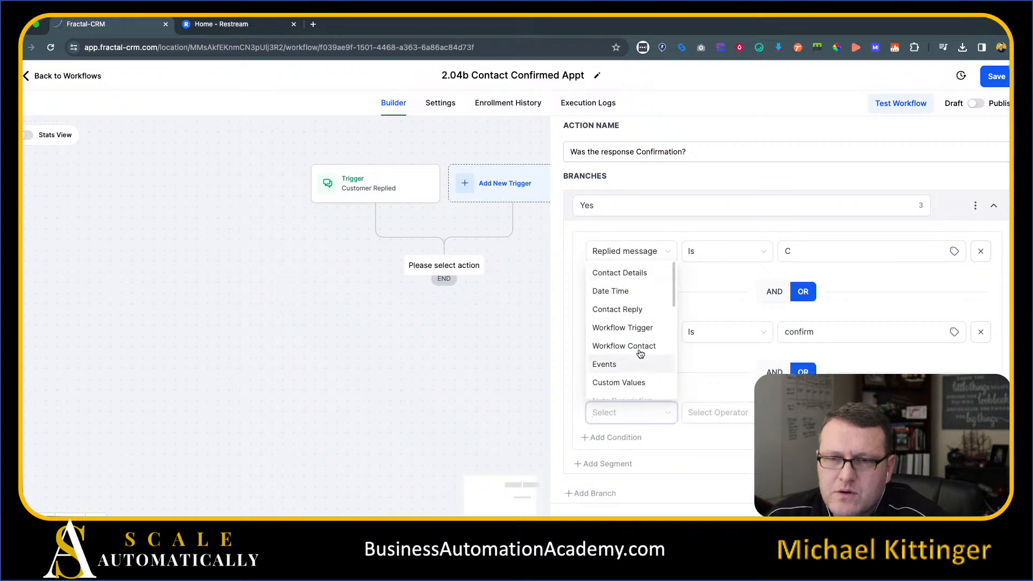
{"action": "left_click", "coordinate": [636, 328]}
{"action": "left_click", "coordinate": [637, 474]}
{"action": "left_click", "coordinate": [721, 413]}
{"action": "left_click", "coordinate": [710, 434]}
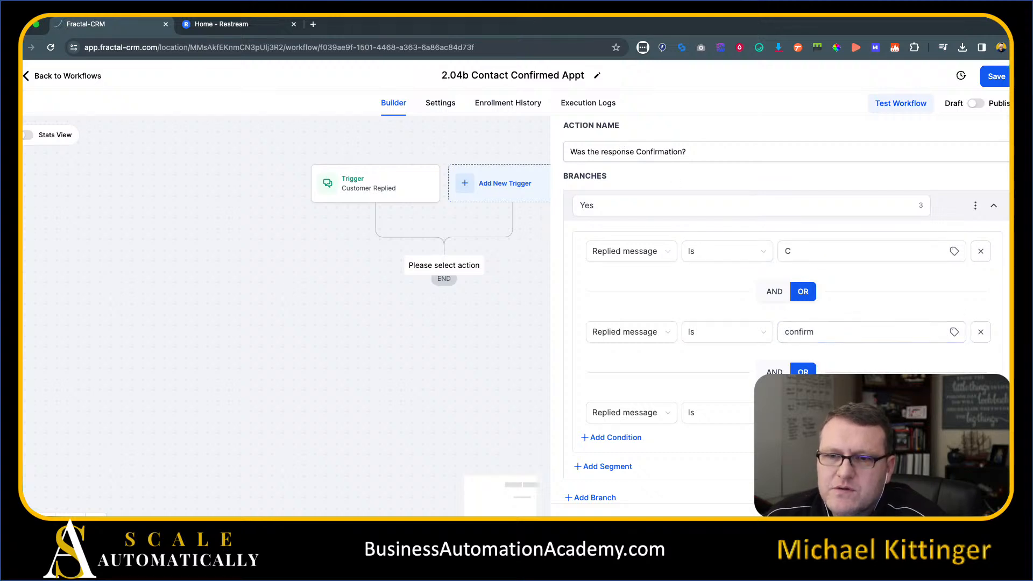
{"action": "left_click_drag", "start_coordinate": [780, 385], "coordinate": [795, 412]}
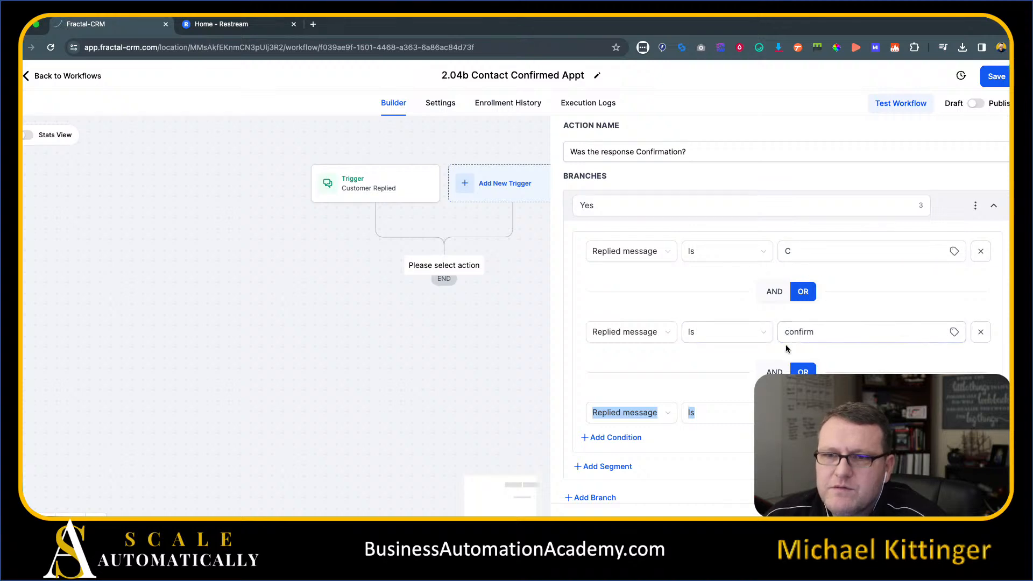
Step: Rename the None branch to "No" and save the If / Else action
{"action": "scroll", "coordinate": [872, 344], "scroll_direction": "down", "scroll_amount": 2}
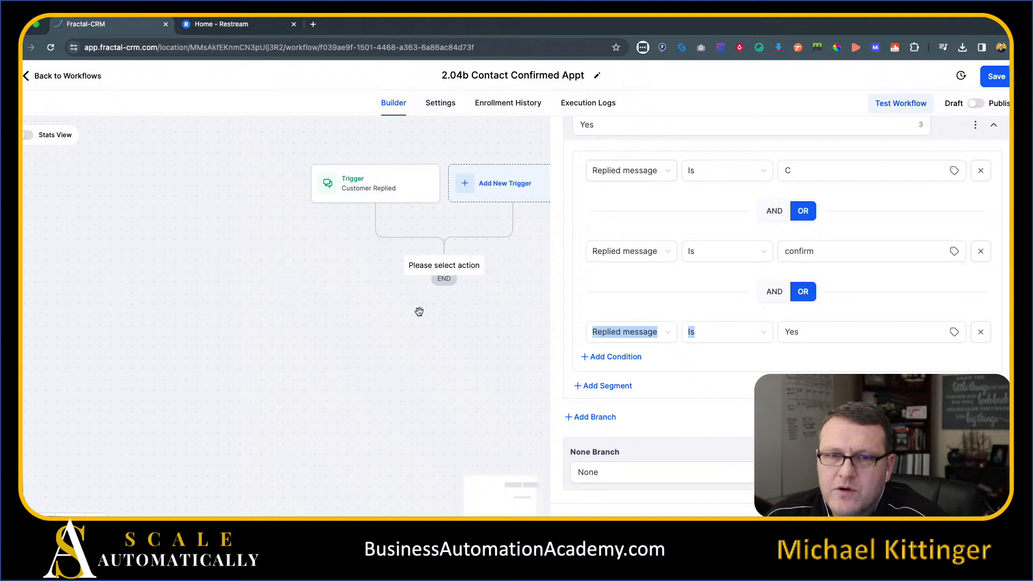
{"action": "left_click_drag", "start_coordinate": [590, 473], "coordinate": [647, 471]}
{"action": "key", "text": "BackSpace"}
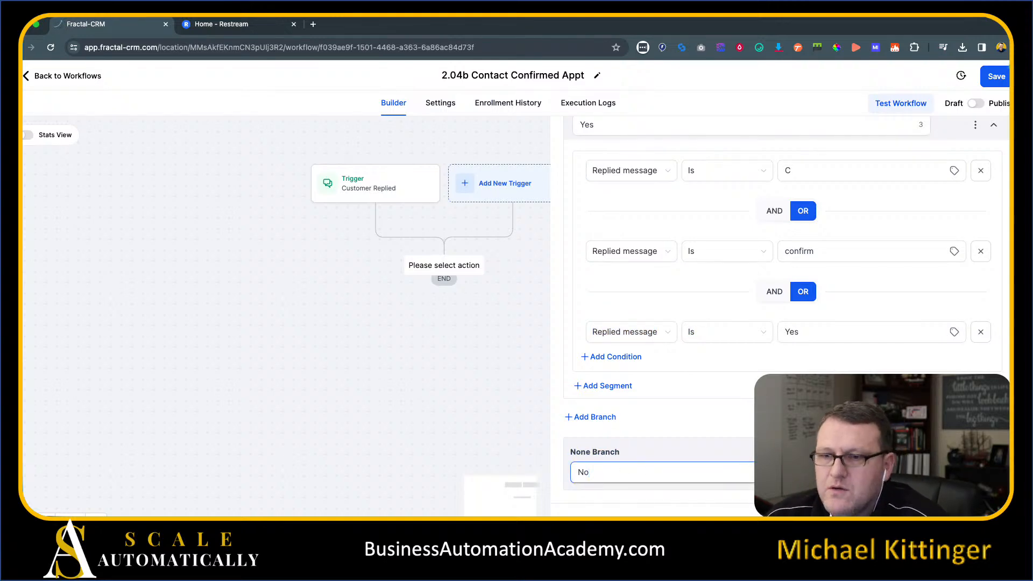
{"action": "left_click", "coordinate": [976, 515]}
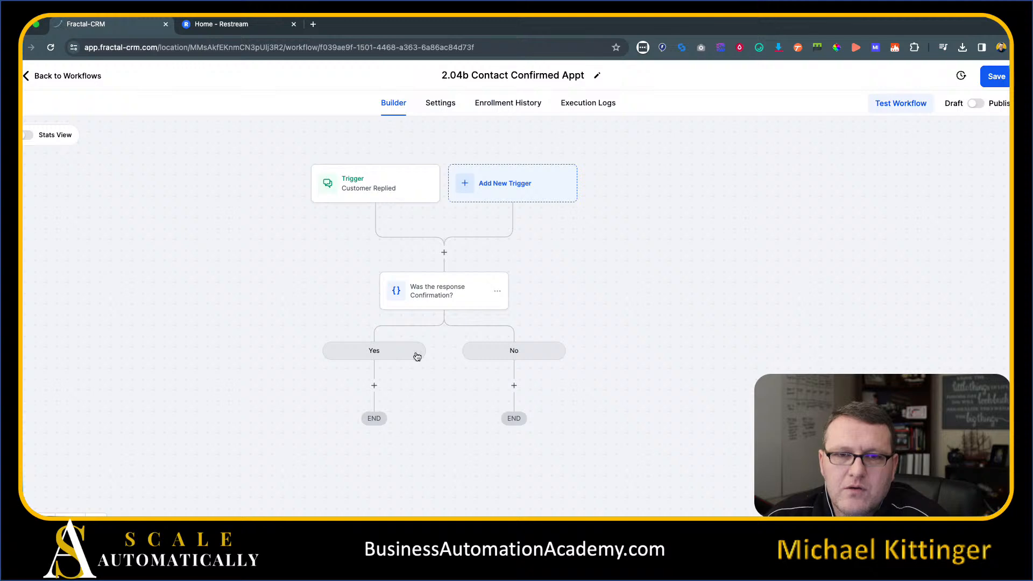
Step: Add a Send SMS action under the Yes branch with the message "Thank you for confirming your upcoming appointment with"
{"action": "left_click", "coordinate": [374, 385]}
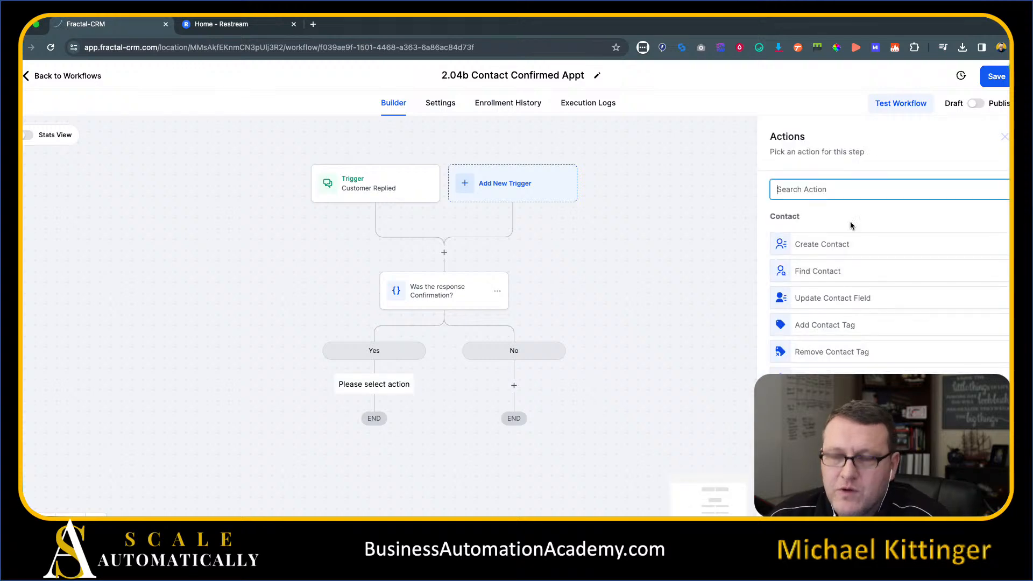
{"action": "type", "text": "sms"}
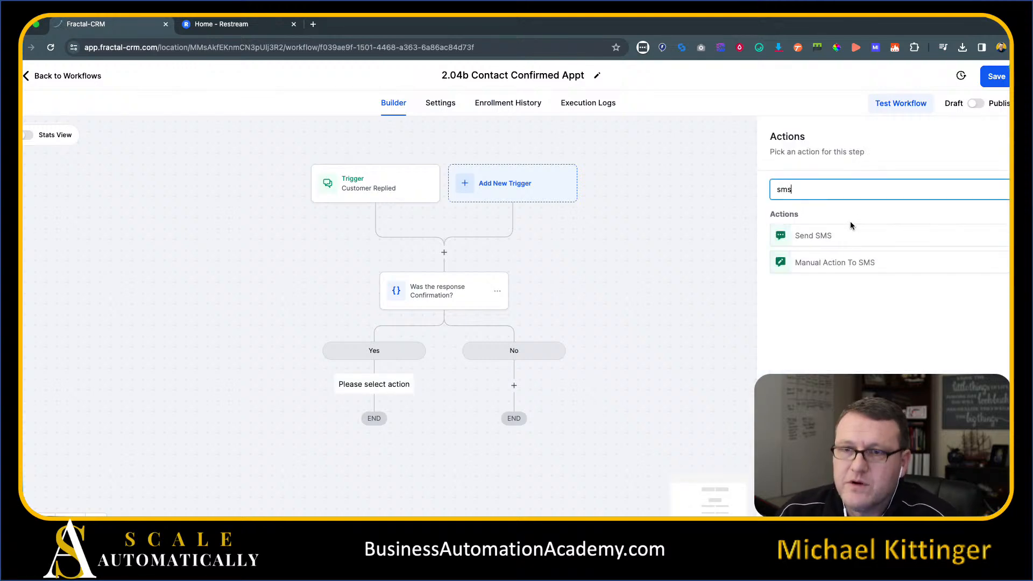
{"action": "left_click", "coordinate": [814, 243]}
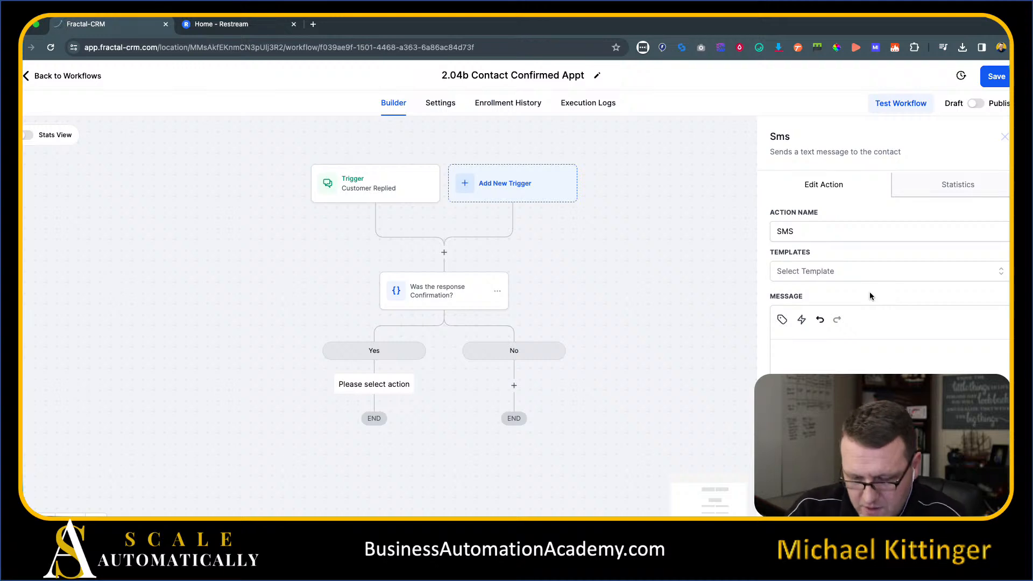
{"action": "type", "text": "Thank you"}
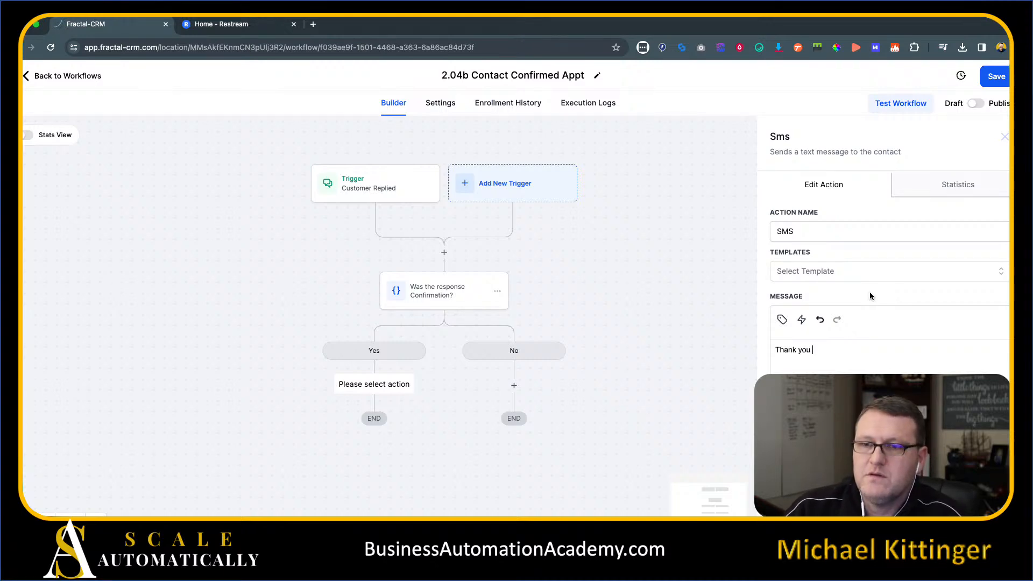
{"action": "type", "text": " for confirming your upcoming appointment."}
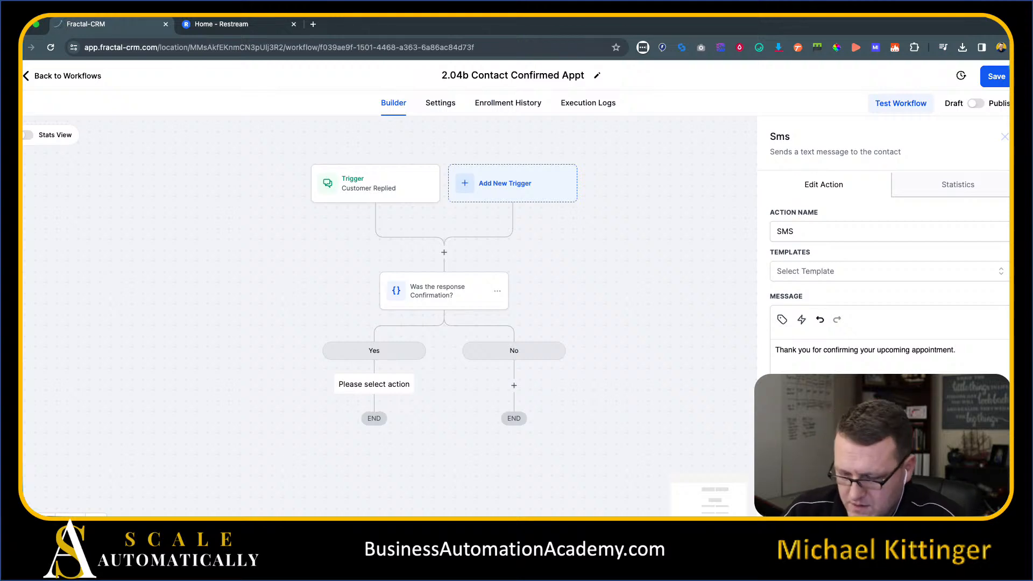
{"action": "key", "text": "BackSpace"}
{"action": "type", "text": "with"}
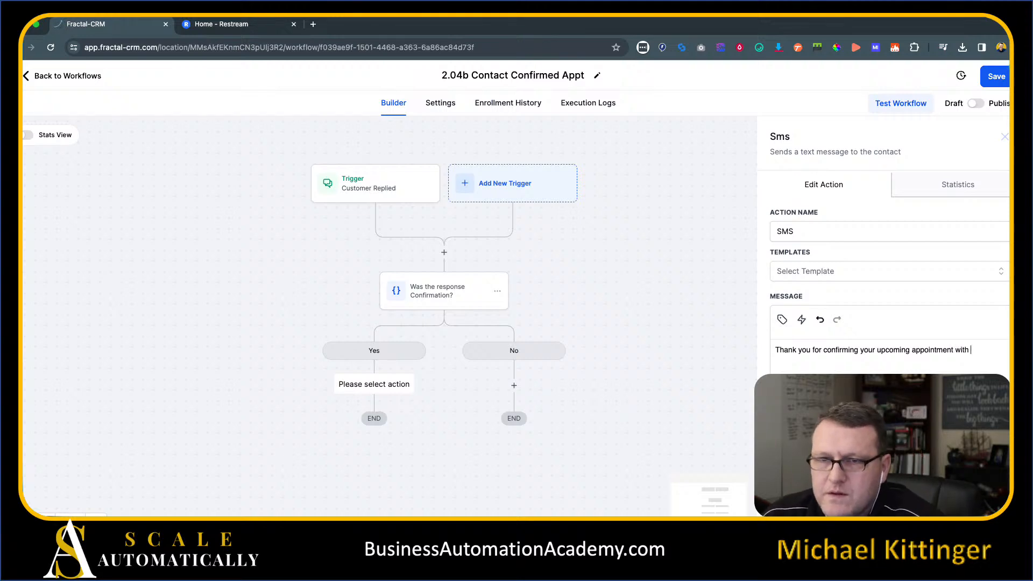
Step: Complete the SMS message with the Known As Business Name custom value and a period, and save the action
{"action": "left_click", "coordinate": [782, 319]}
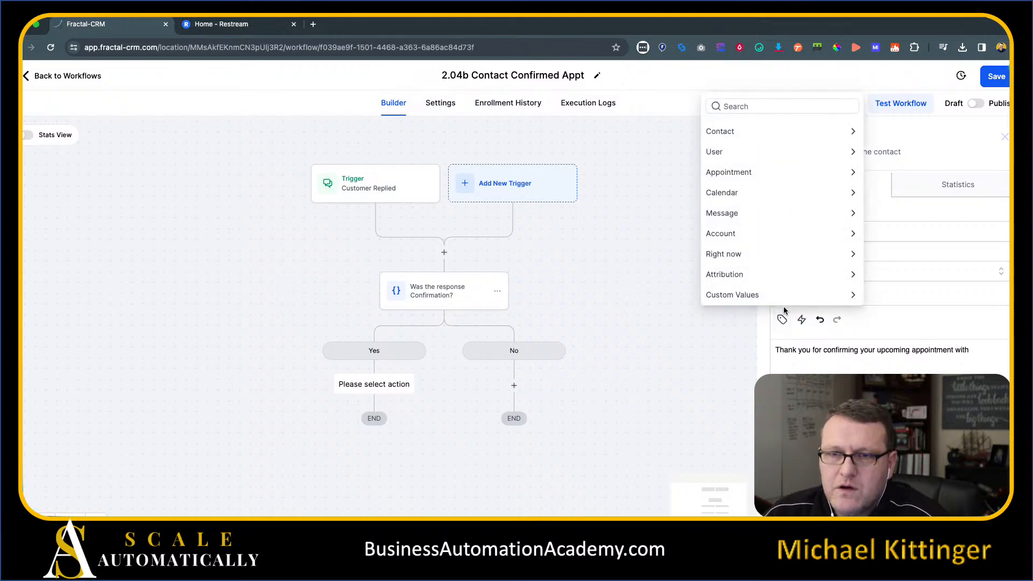
{"action": "left_click", "coordinate": [824, 295]}
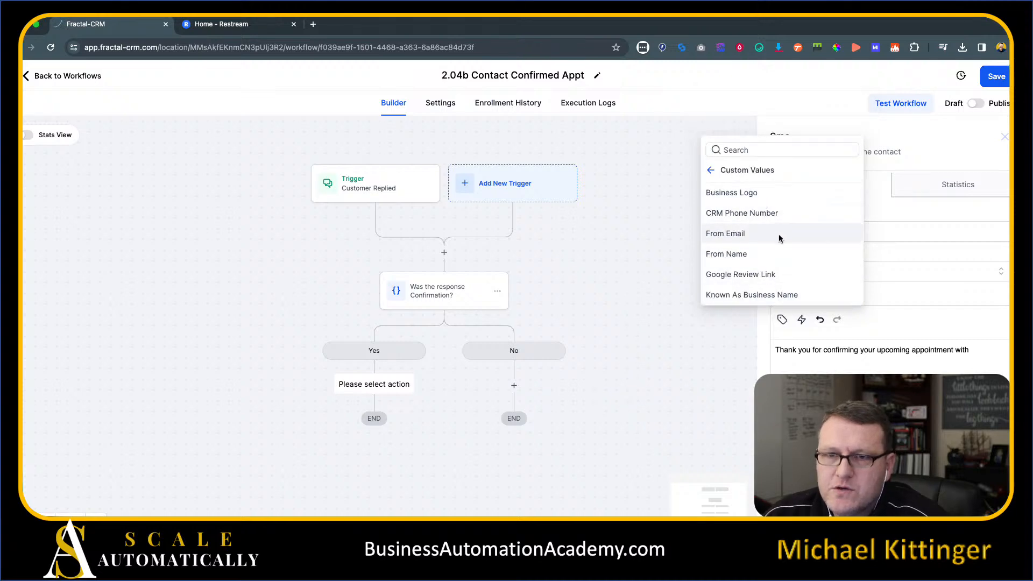
{"action": "left_click", "coordinate": [808, 295]}
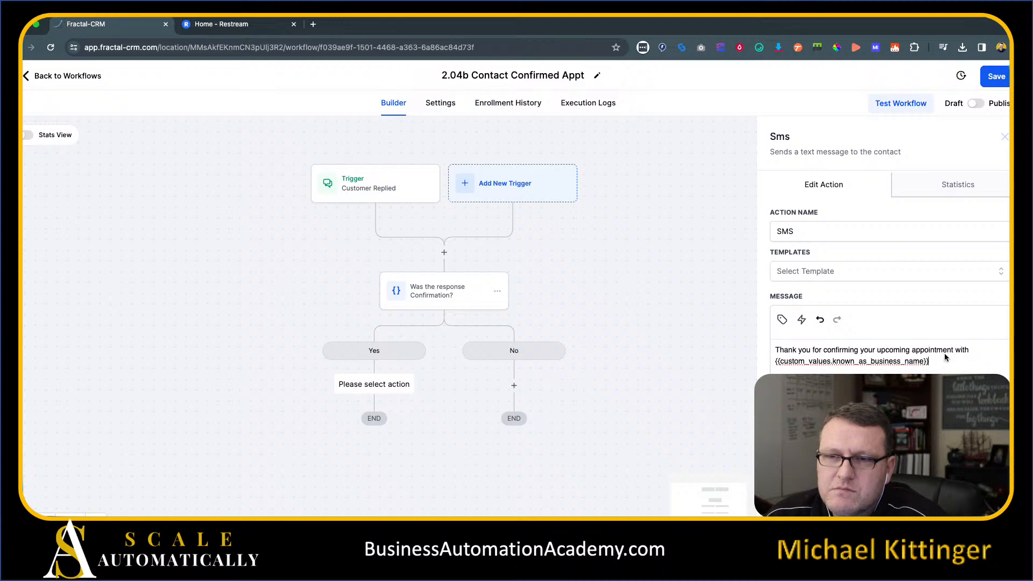
{"action": "left_click_drag", "start_coordinate": [929, 361], "coordinate": [775, 366]}
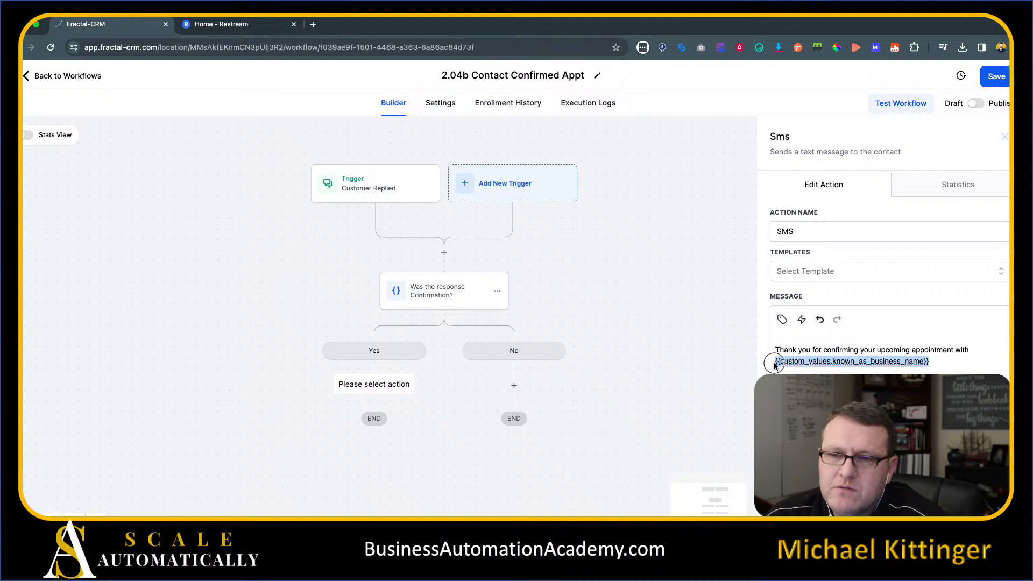
{"action": "left_click", "coordinate": [932, 363]}
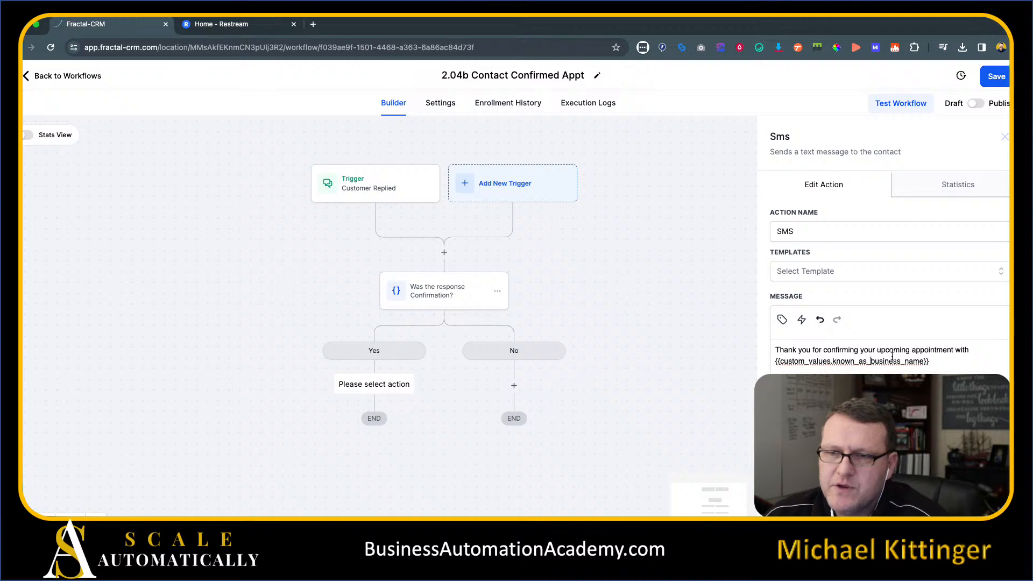
{"action": "left_click_drag", "start_coordinate": [956, 367], "coordinate": [774, 363]}
{"action": "left_click", "coordinate": [936, 366]}
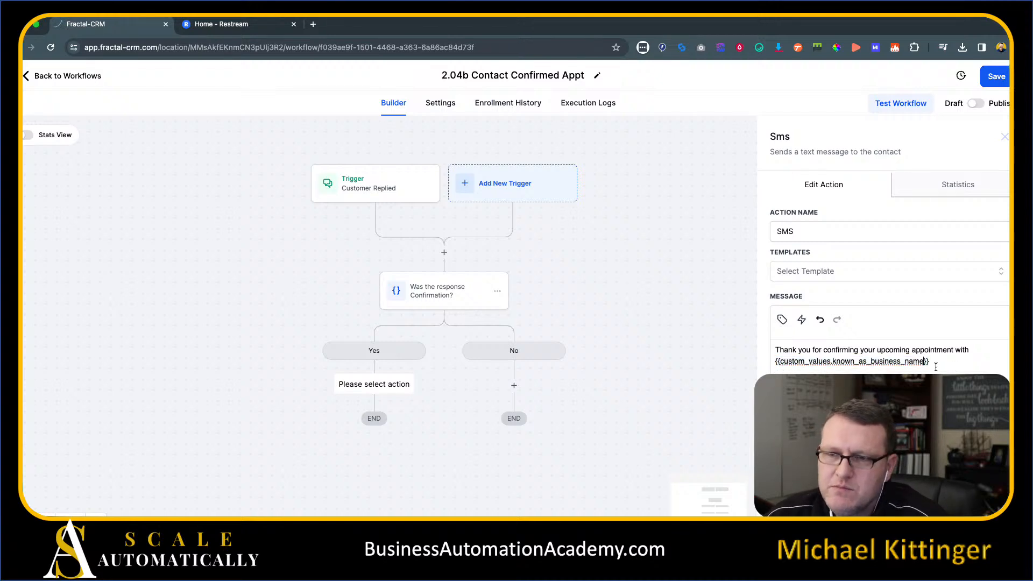
{"action": "type", "text": "."}
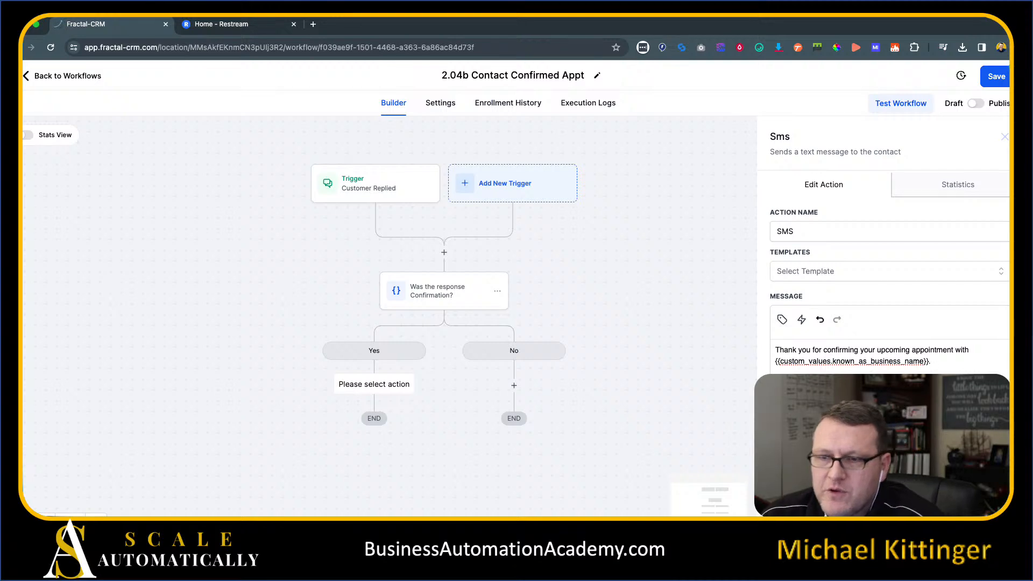
{"action": "left_click", "coordinate": [980, 500]}
Step: Add an Add Contact Tag action below the Yes branch's SMS, using the tag "confirmed appt", and save it
{"action": "scroll", "coordinate": [288, 383], "scroll_direction": "down", "scroll_amount": 3}
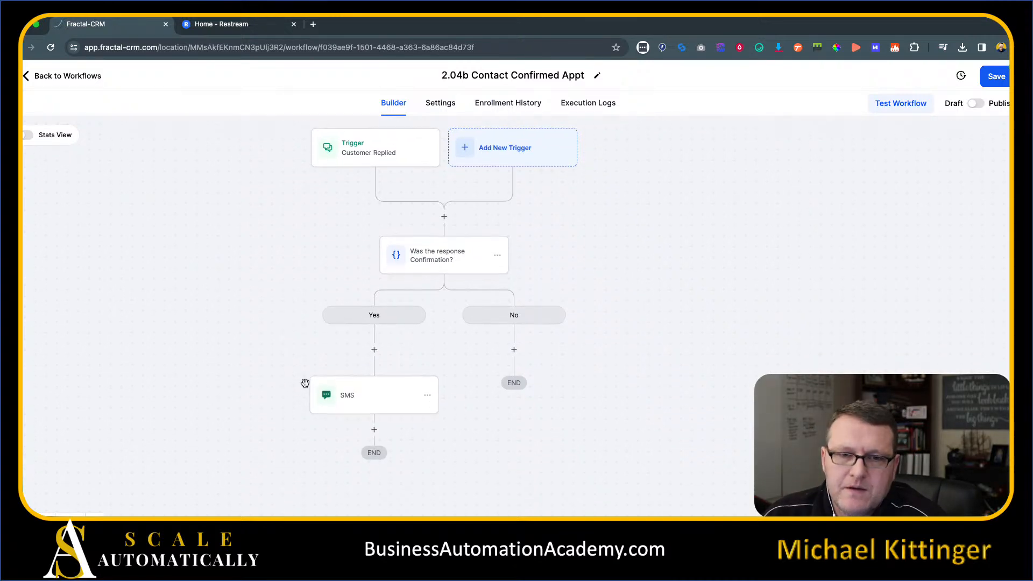
{"action": "scroll", "coordinate": [322, 384], "scroll_direction": "down", "scroll_amount": 2}
{"action": "left_click", "coordinate": [373, 304]}
{"action": "type", "text": "tag"}
{"action": "left_click", "coordinate": [833, 241]}
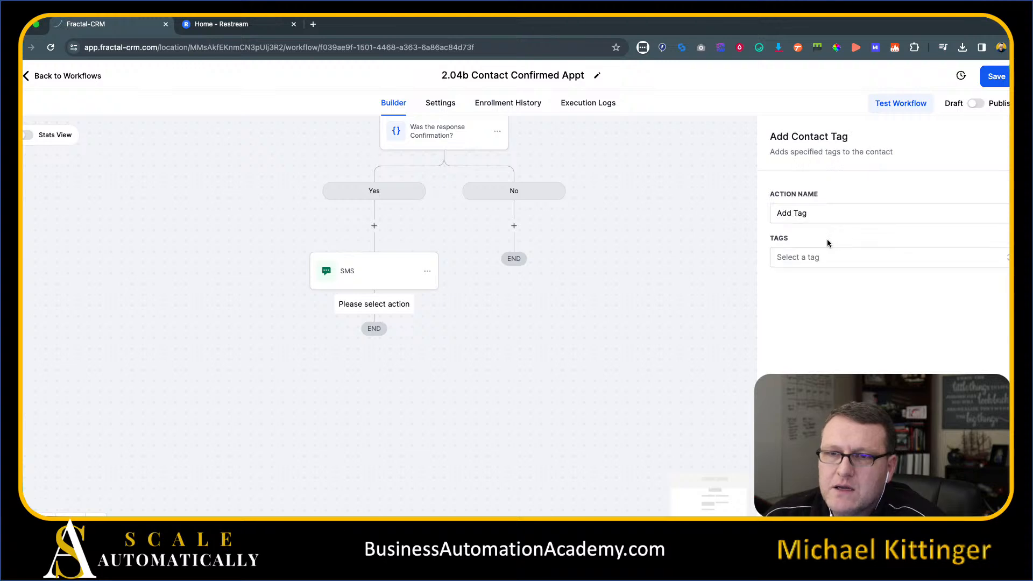
{"action": "left_click", "coordinate": [816, 263]}
{"action": "type", "text": "c"}
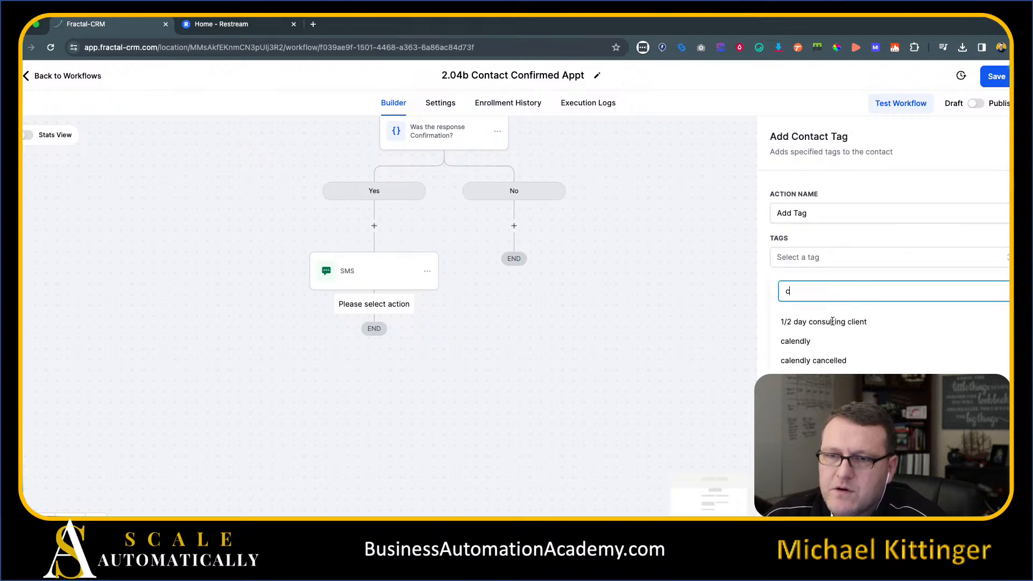
{"action": "left_click", "coordinate": [807, 418]}
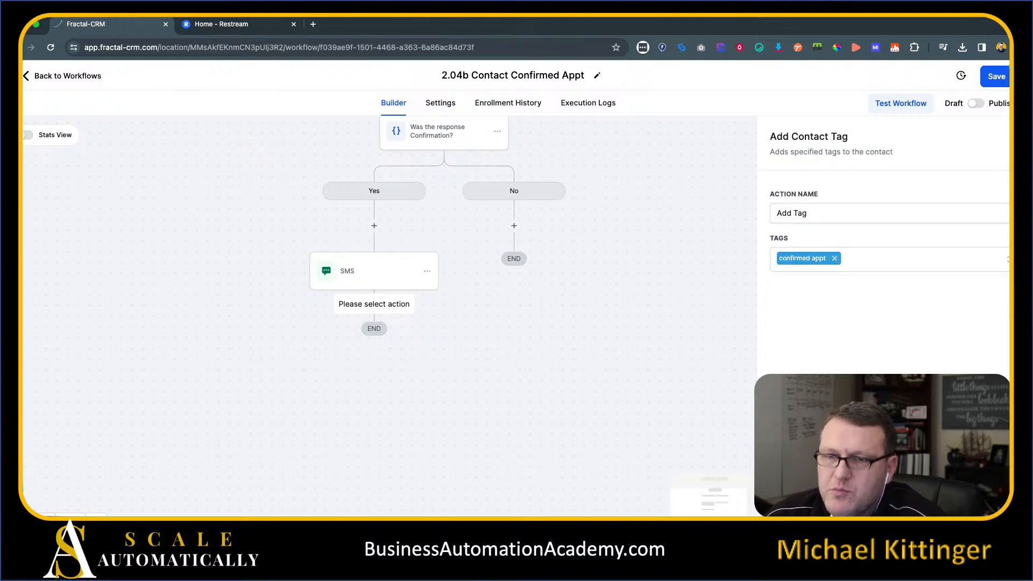
{"action": "left_click", "coordinate": [980, 501]}
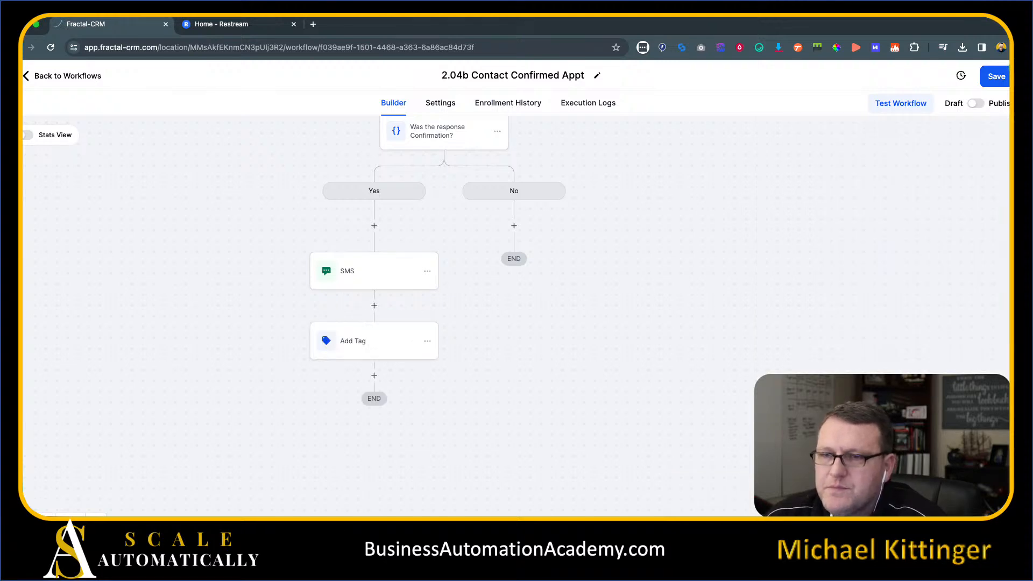
Step: Publish the 2.04b workflow and check its contact and communication settings
{"action": "left_click", "coordinate": [977, 104]}
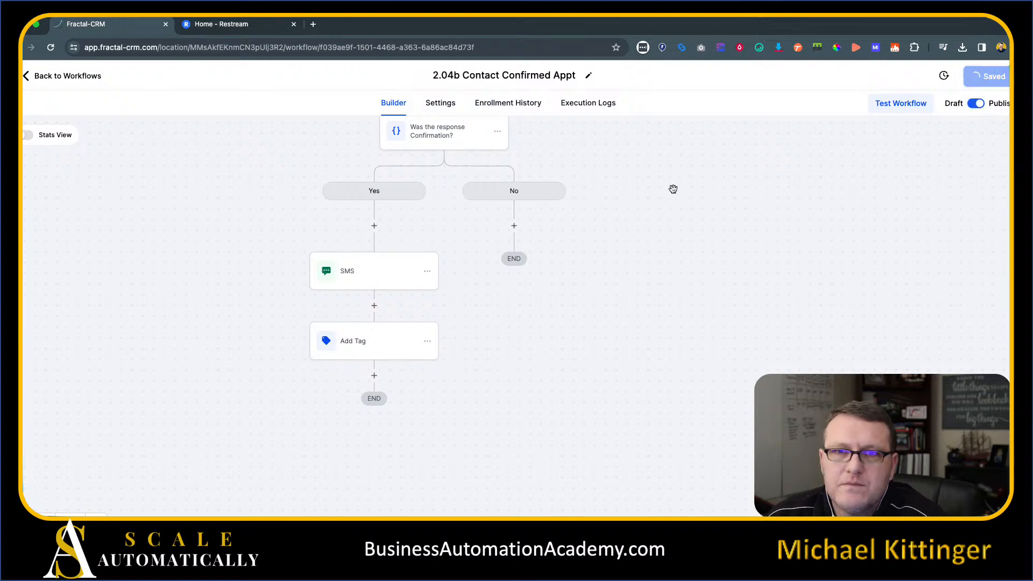
{"action": "left_click", "coordinate": [434, 102]}
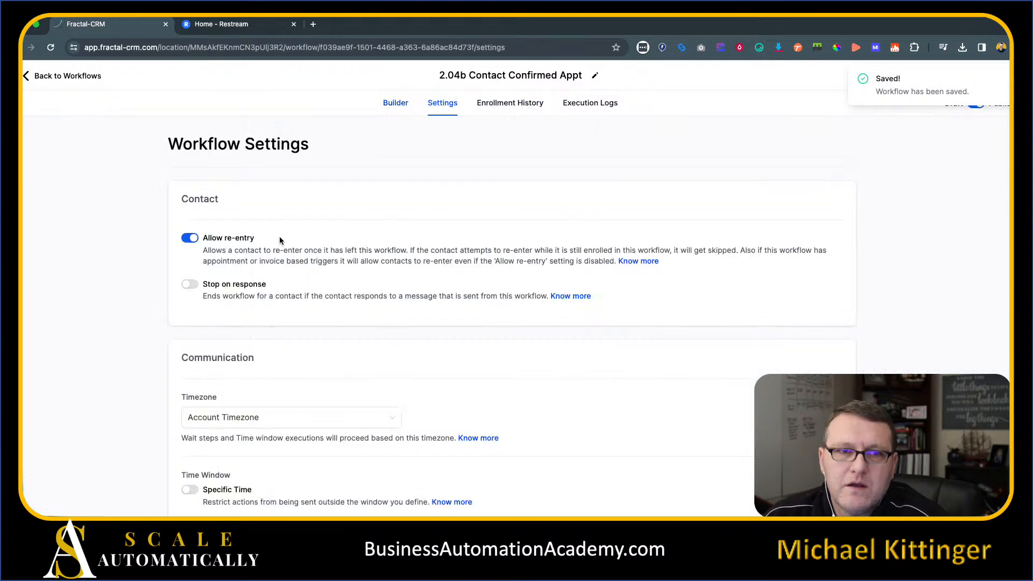
{"action": "scroll", "coordinate": [472, 301], "scroll_direction": "down", "scroll_amount": 3}
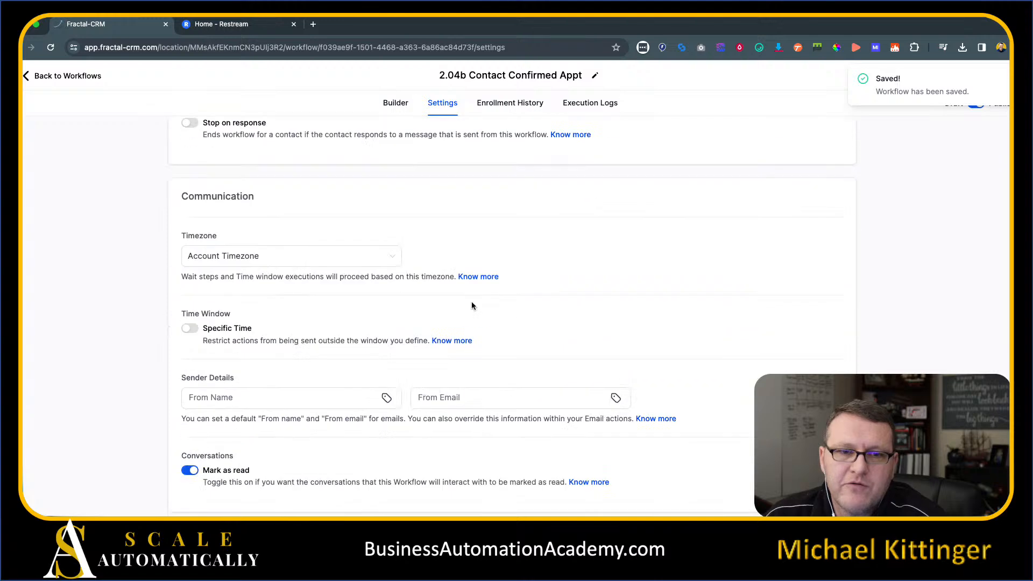
{"action": "scroll", "coordinate": [408, 191], "scroll_direction": "up", "scroll_amount": 3}
{"action": "scroll", "coordinate": [290, 495], "scroll_direction": "down", "scroll_amount": 3}
{"action": "scroll", "coordinate": [420, 185], "scroll_direction": "up", "scroll_amount": 3}
Step: Return to the workflow diagram and review the message of the Yes branch's SMS action
{"action": "left_click", "coordinate": [394, 103]}
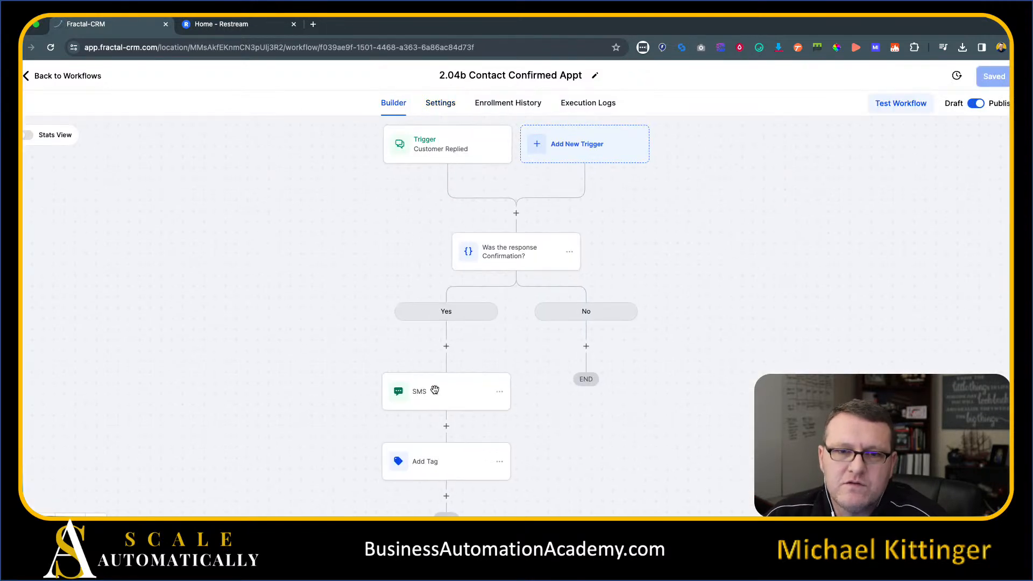
{"action": "left_click", "coordinate": [421, 403]}
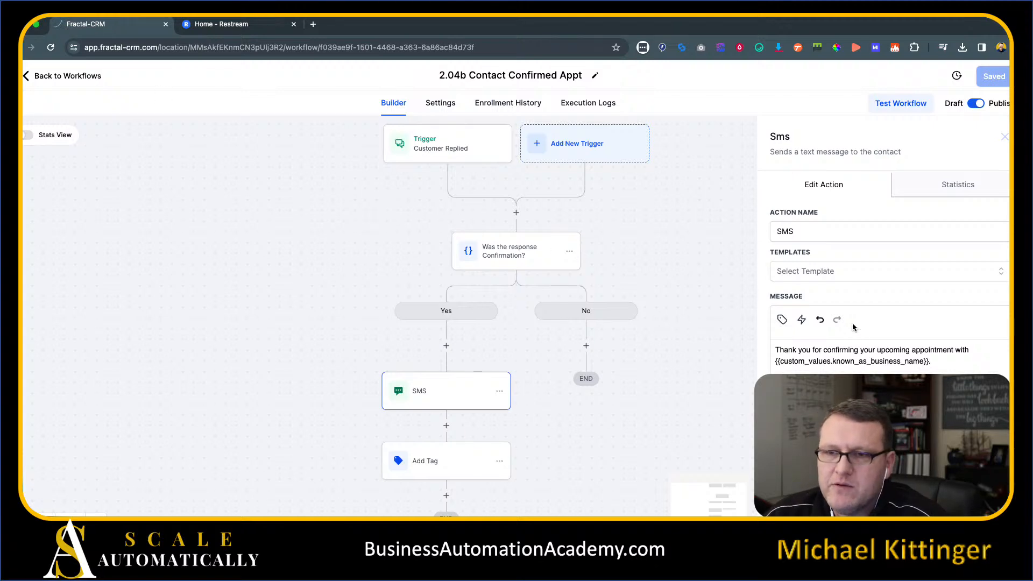
{"action": "left_click", "coordinate": [586, 405]}
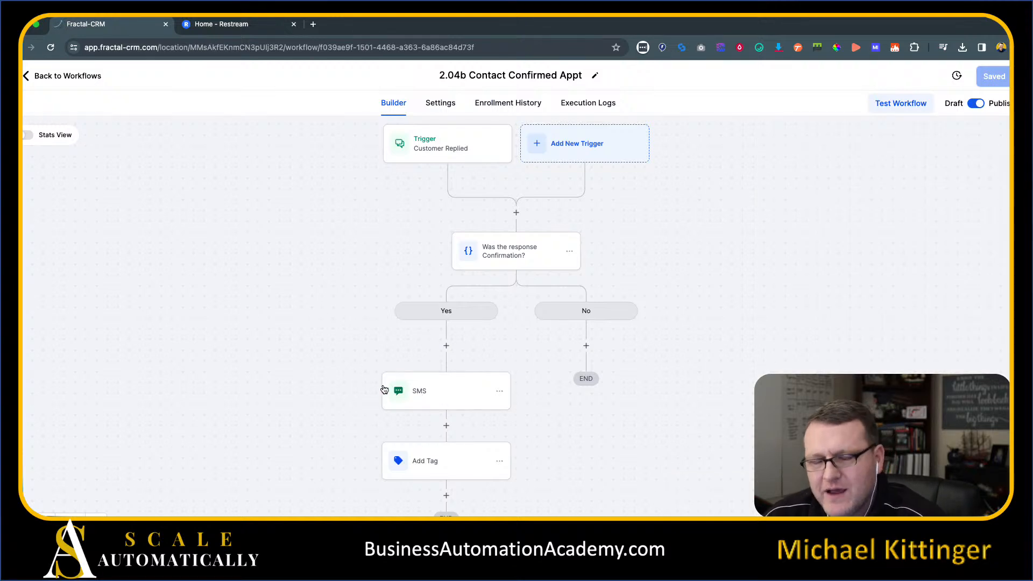
Step: Rename the Add Tag action to "Add Tag Confirmed Appt", and save the action and the workflow
{"action": "scroll", "coordinate": [269, 371], "scroll_direction": "left", "scroll_amount": 3}
{"action": "scroll", "coordinate": [306, 354], "scroll_direction": "up", "scroll_amount": 1}
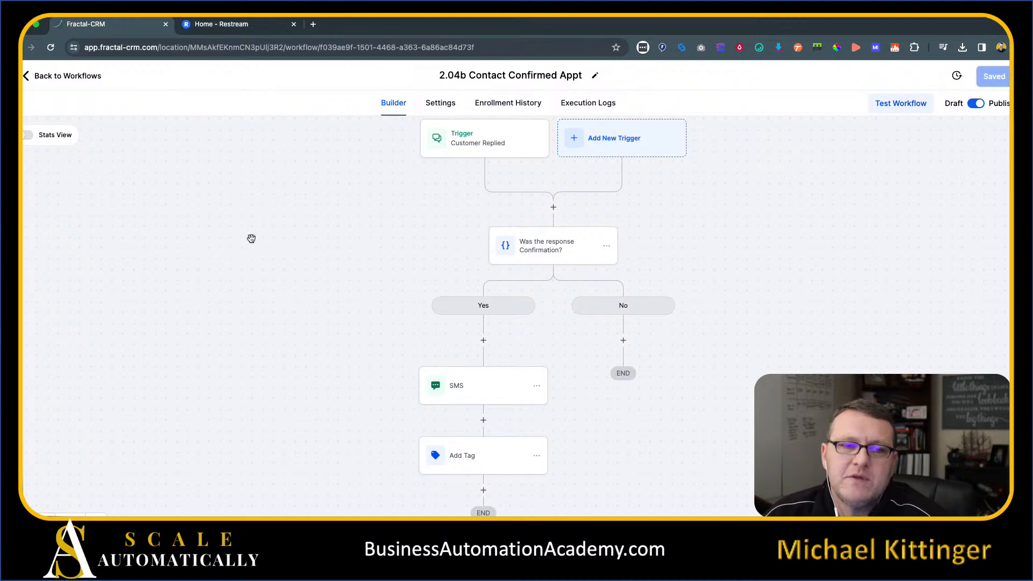
{"action": "left_click", "coordinate": [463, 454]}
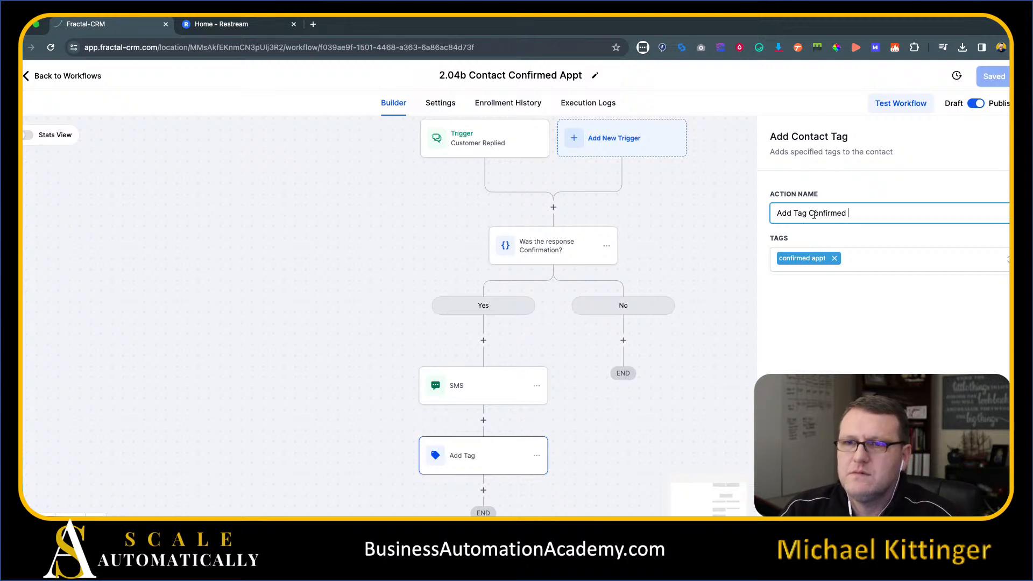
{"action": "left_click", "coordinate": [988, 501]}
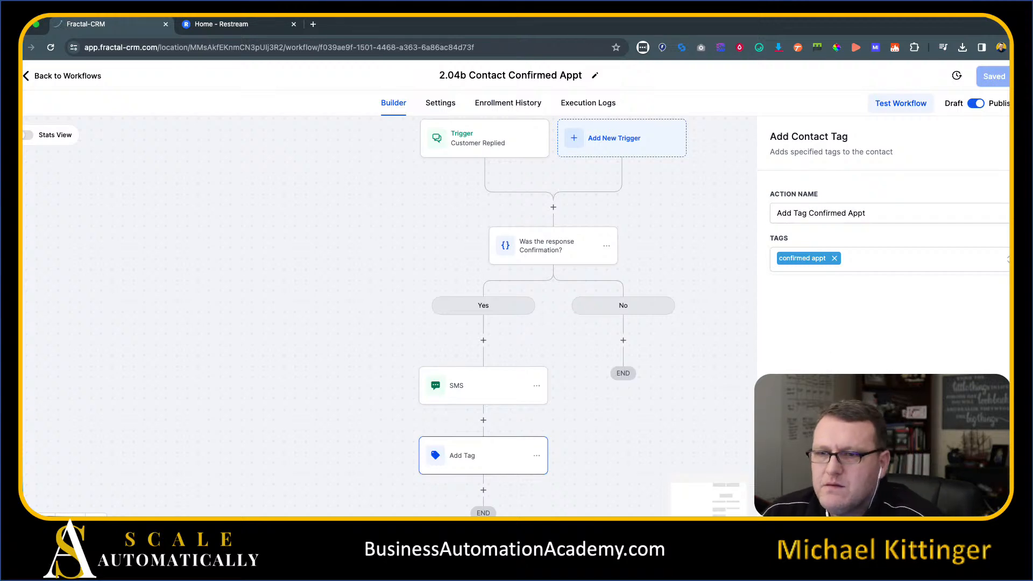
{"action": "left_click", "coordinate": [994, 76]}
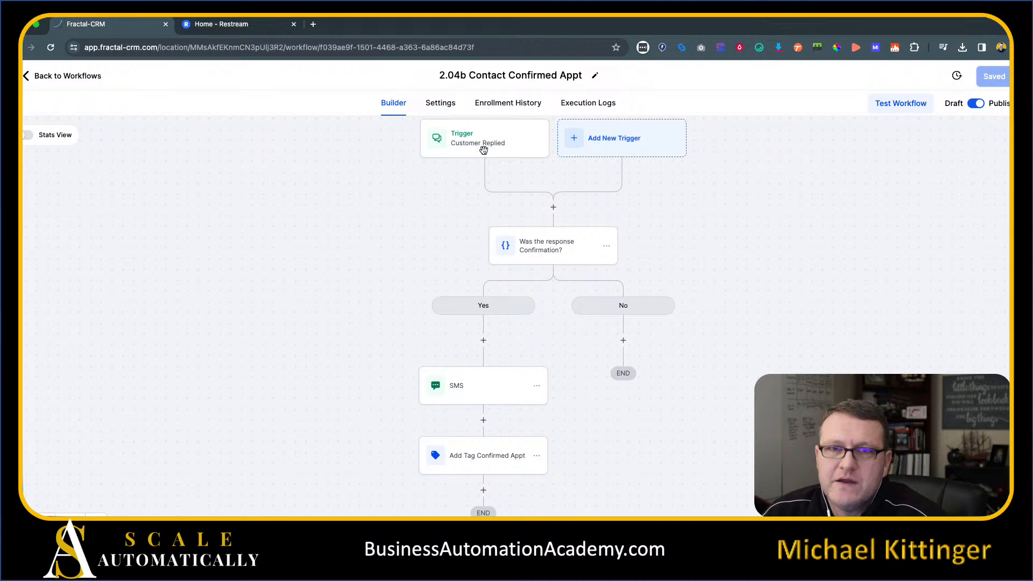
Step: Open the 2.04 Calendly Indoc Sequence workflow and review its actions down to the SMS following Wait 1 Day Before
{"action": "left_click", "coordinate": [81, 76]}
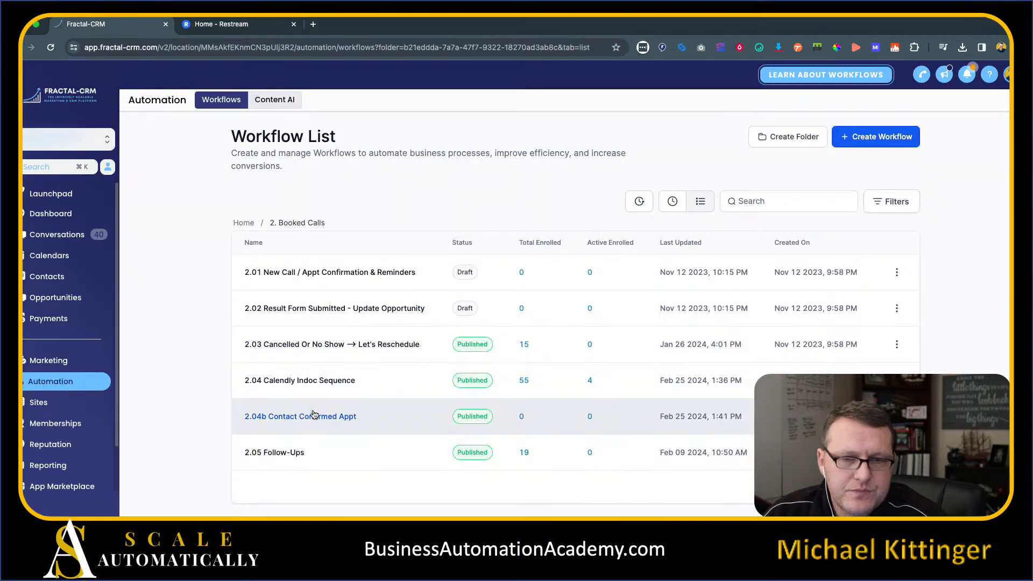
{"action": "left_click", "coordinate": [316, 417]}
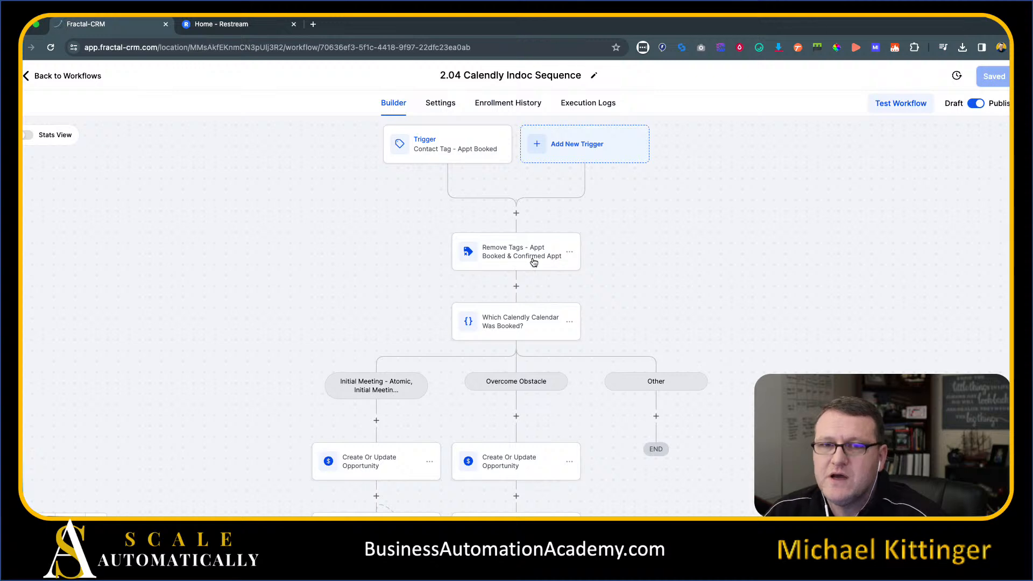
{"action": "scroll", "coordinate": [234, 270], "scroll_direction": "down", "scroll_amount": 1}
{"action": "scroll", "coordinate": [234, 270], "scroll_direction": "down", "scroll_amount": 1}
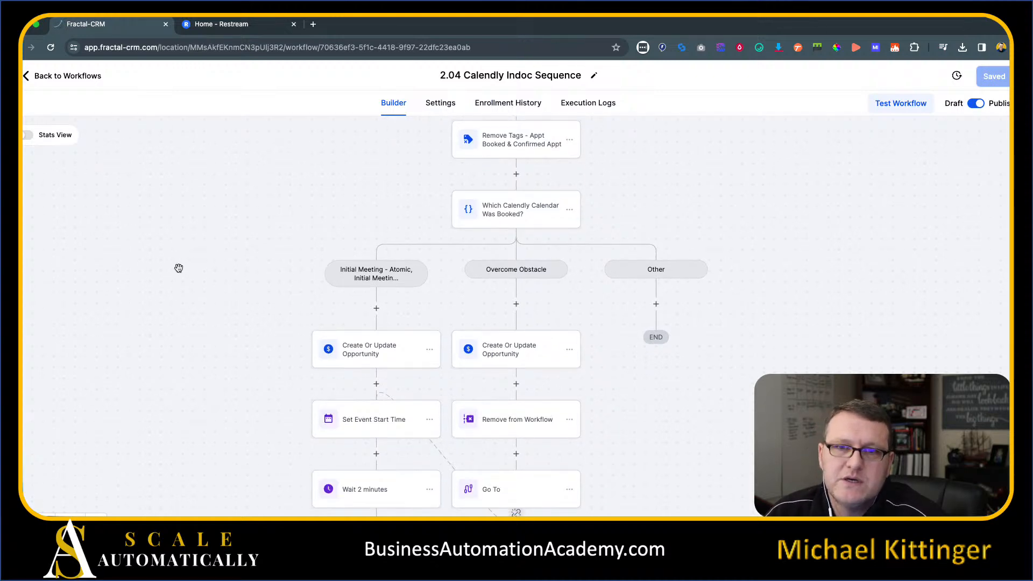
{"action": "scroll", "coordinate": [183, 268], "scroll_direction": "down", "scroll_amount": 2}
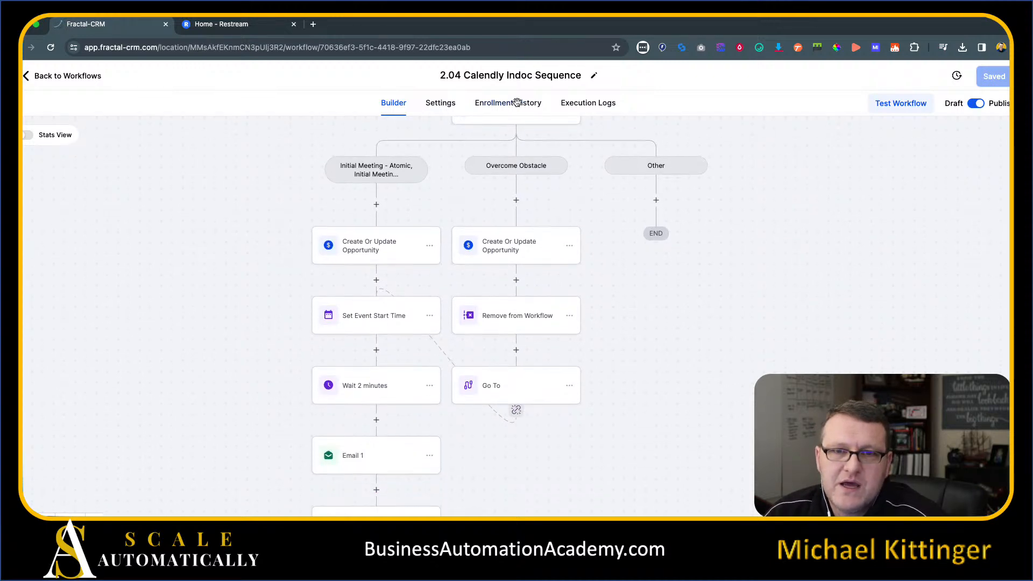
{"action": "scroll", "coordinate": [313, 231], "scroll_direction": "down", "scroll_amount": 2}
{"action": "scroll", "coordinate": [270, 235], "scroll_direction": "down", "scroll_amount": 7}
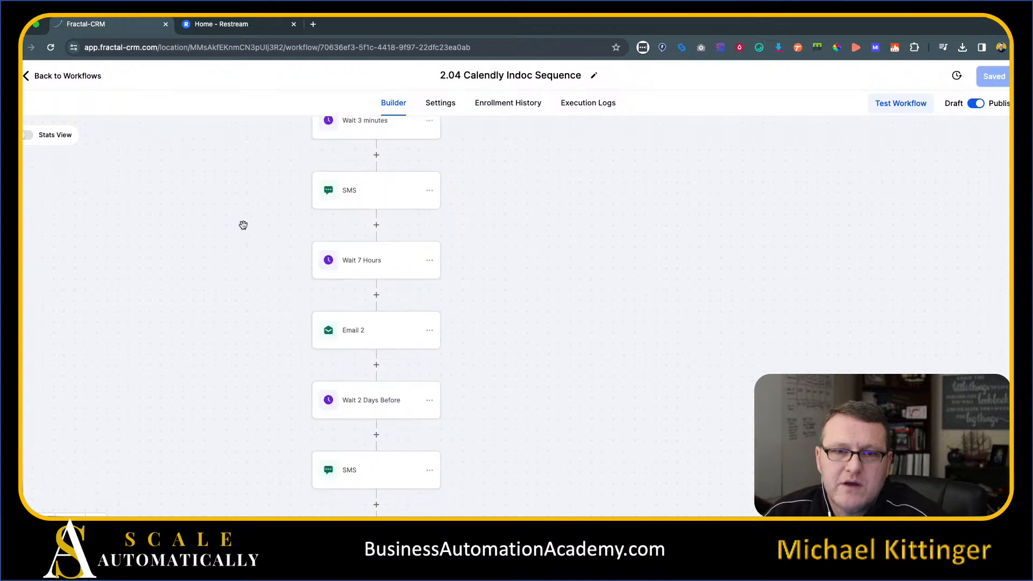
{"action": "scroll", "coordinate": [263, 307], "scroll_direction": "down", "scroll_amount": 1}
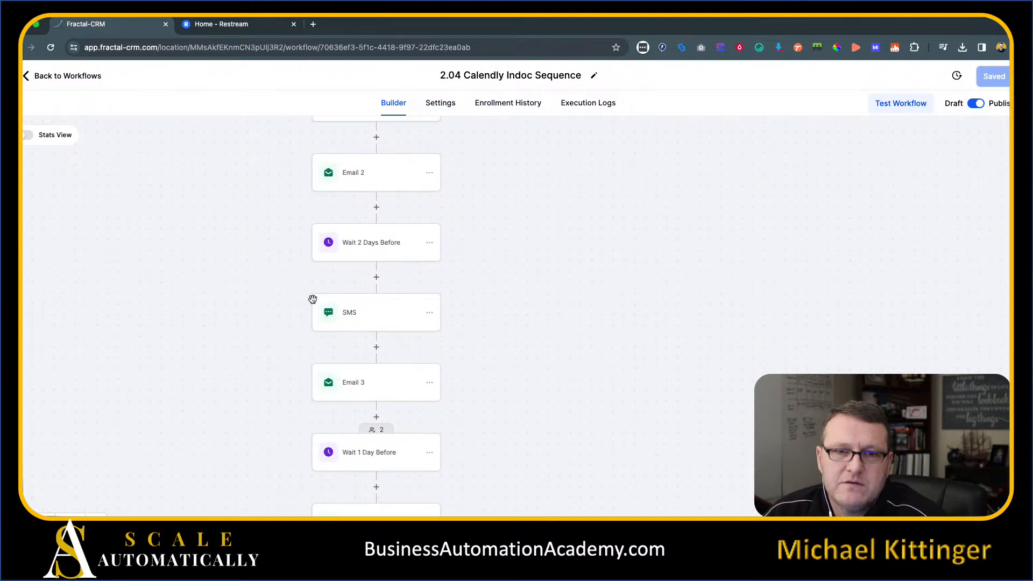
{"action": "scroll", "coordinate": [263, 309], "scroll_direction": "down", "scroll_amount": 2}
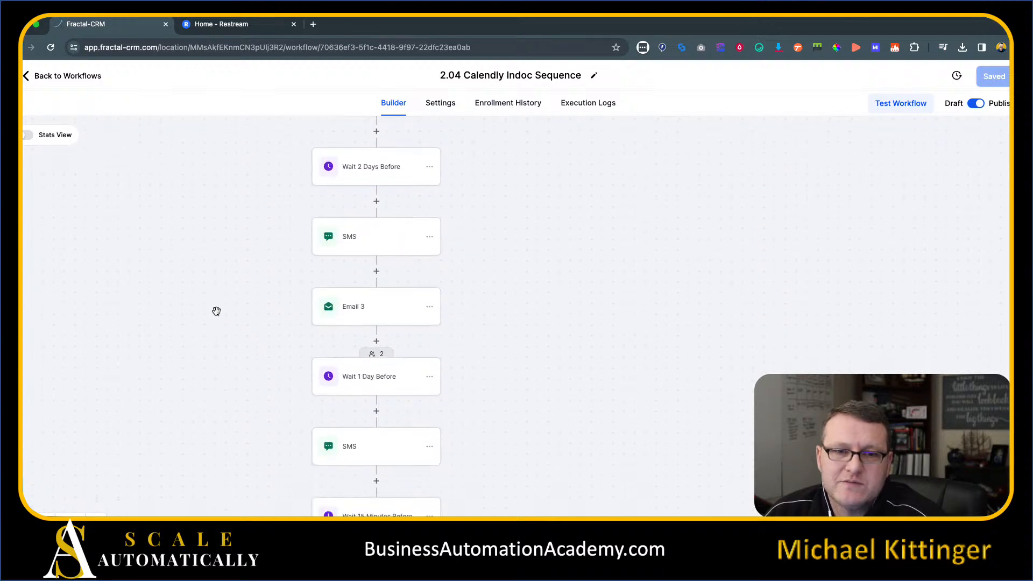
{"action": "scroll", "coordinate": [300, 351], "scroll_direction": "down", "scroll_amount": 1}
{"action": "left_click", "coordinate": [422, 373]}
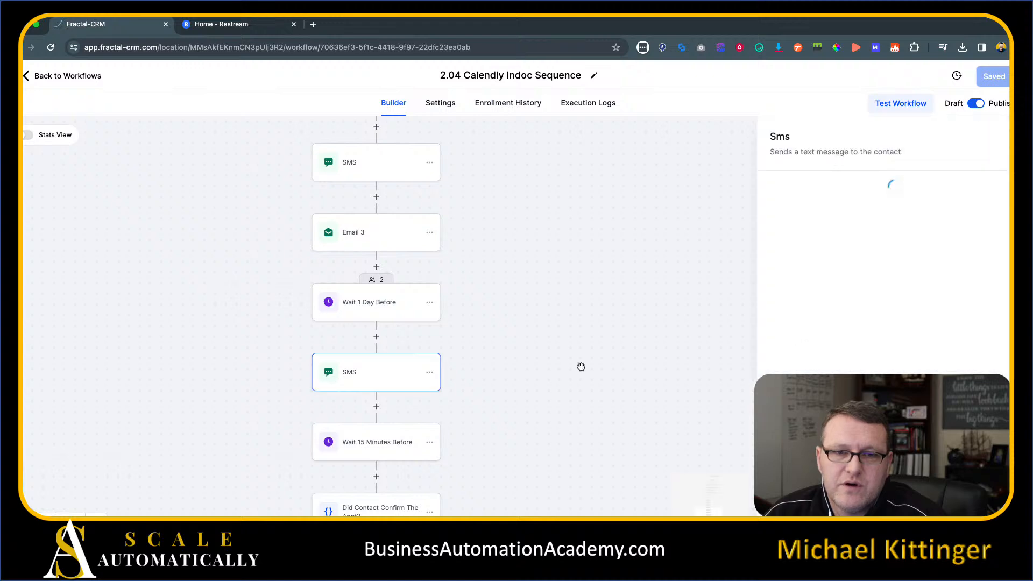
{"action": "left_click", "coordinate": [1004, 136]}
Step: Review the branch conditions of the "Did Contact Confirm The Appt?" condition and the actions below it
{"action": "scroll", "coordinate": [277, 353], "scroll_direction": "down", "scroll_amount": 3}
{"action": "scroll", "coordinate": [220, 325], "scroll_direction": "down", "scroll_amount": 1}
{"action": "scroll", "coordinate": [220, 326], "scroll_direction": "down", "scroll_amount": 4}
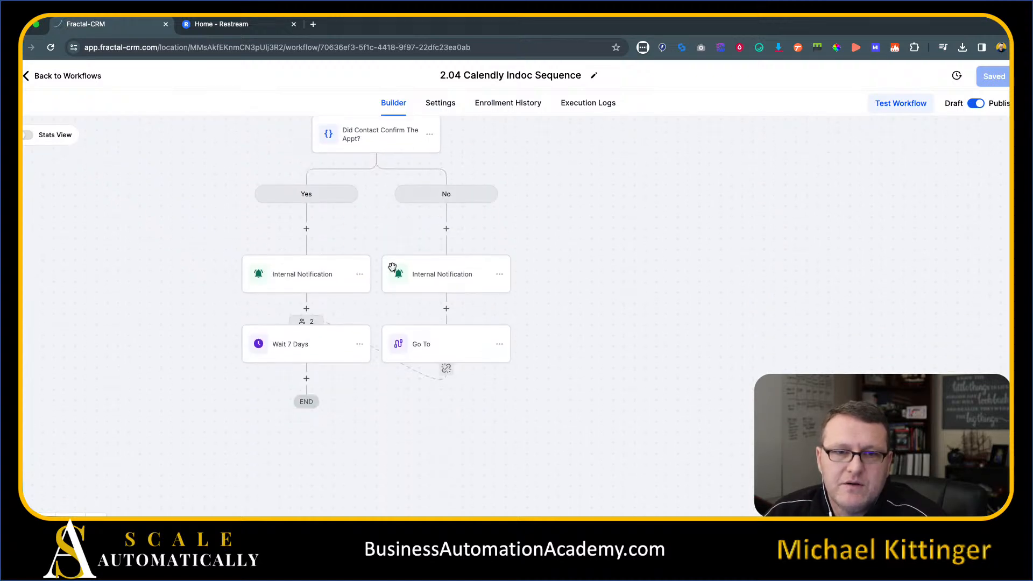
{"action": "scroll", "coordinate": [323, 242], "scroll_direction": "up", "scroll_amount": 1}
{"action": "left_click", "coordinate": [377, 173]}
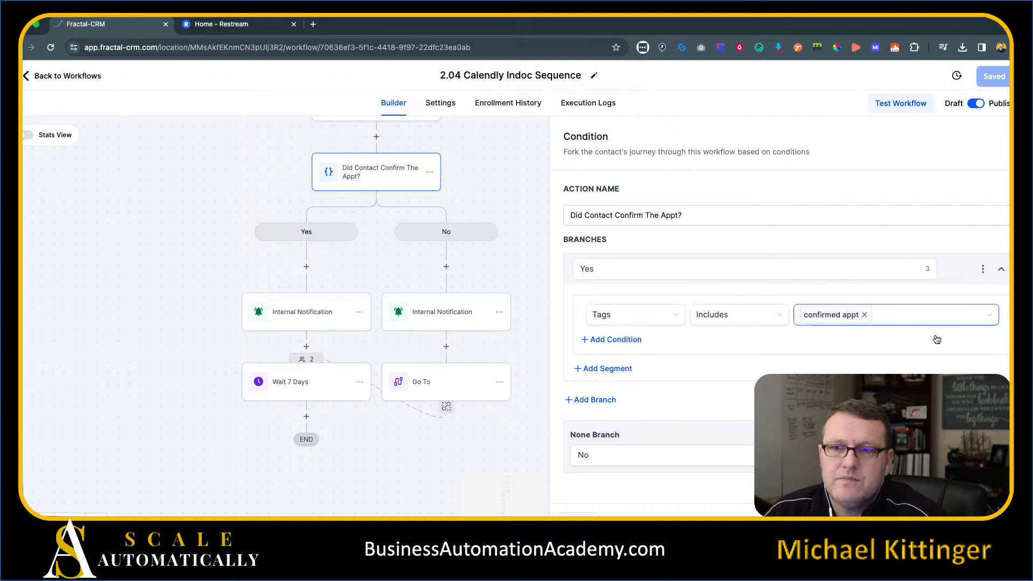
{"action": "left_click", "coordinate": [302, 231]}
Step: Insert a Wait action between the last SMS and Wait 15 Minutes Before, waiting for a Contact Reply
{"action": "left_click_drag", "start_coordinate": [141, 209], "coordinate": [213, 323]}
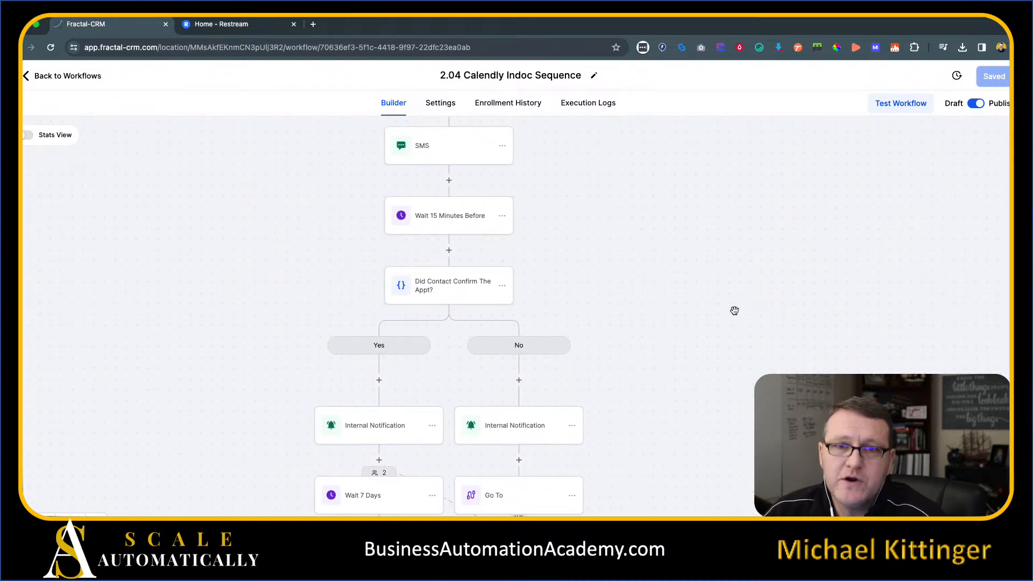
{"action": "left_click_drag", "start_coordinate": [732, 306], "coordinate": [755, 428]}
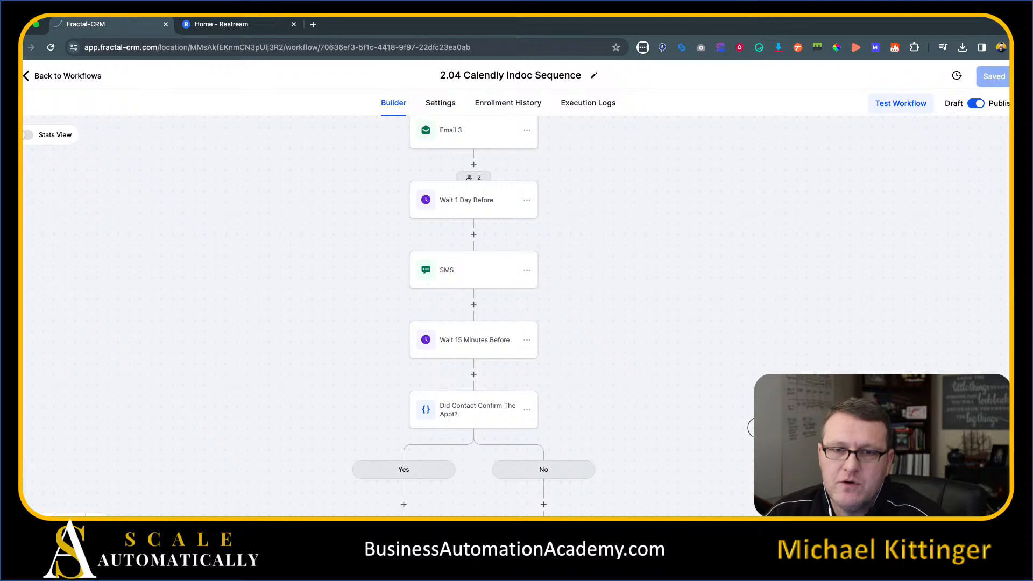
{"action": "scroll", "coordinate": [710, 355], "scroll_direction": "down", "scroll_amount": 3}
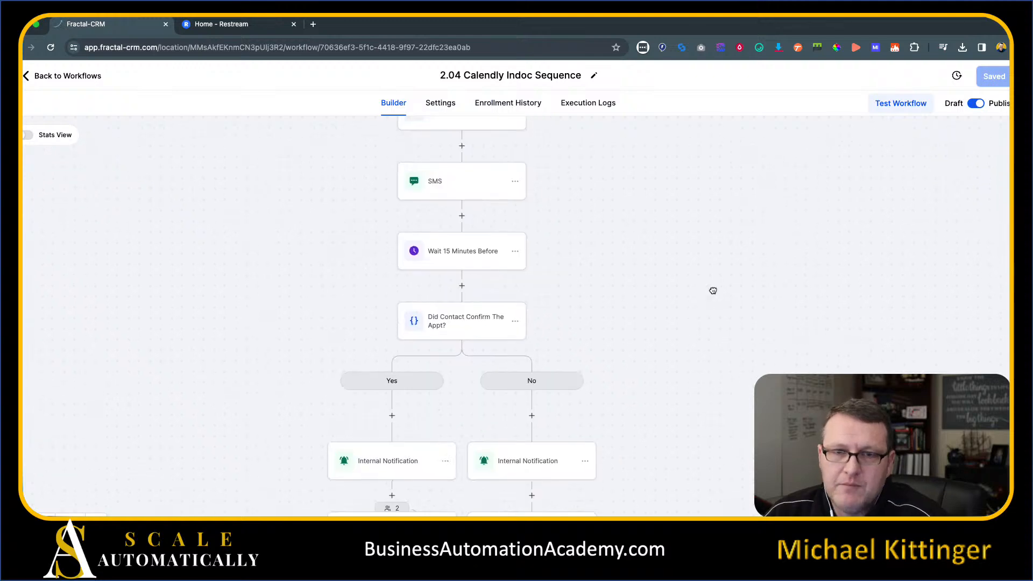
{"action": "left_click", "coordinate": [462, 217]}
{"action": "type", "text": "wait"}
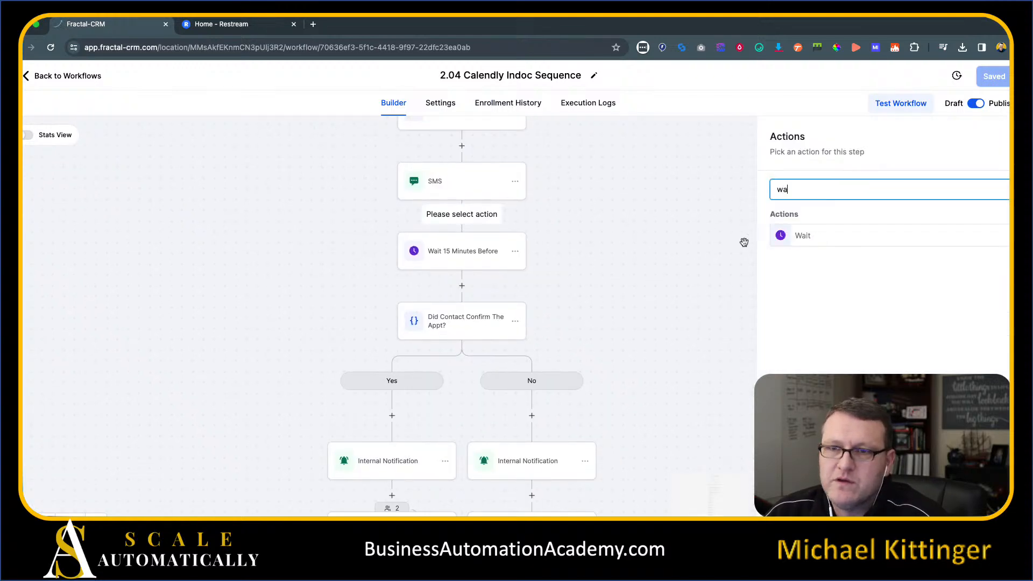
{"action": "left_click", "coordinate": [831, 239]}
{"action": "left_click", "coordinate": [640, 258]}
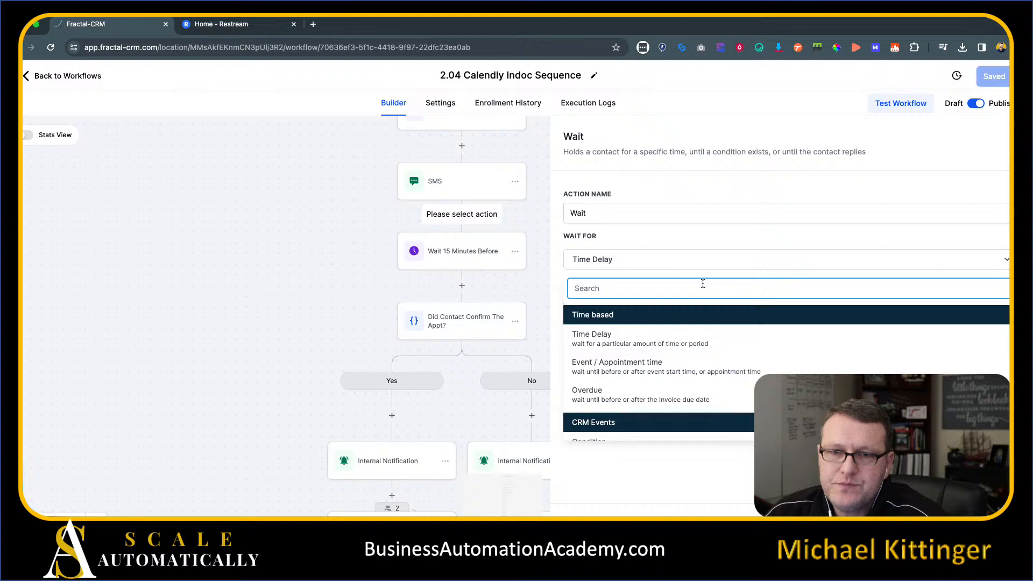
{"action": "scroll", "coordinate": [719, 339], "scroll_direction": "down", "scroll_amount": 2}
{"action": "left_click", "coordinate": [679, 376]}
Step: Select all three SMS steps as the messages whose reply the Wait action waits for
{"action": "left_click", "coordinate": [621, 303]}
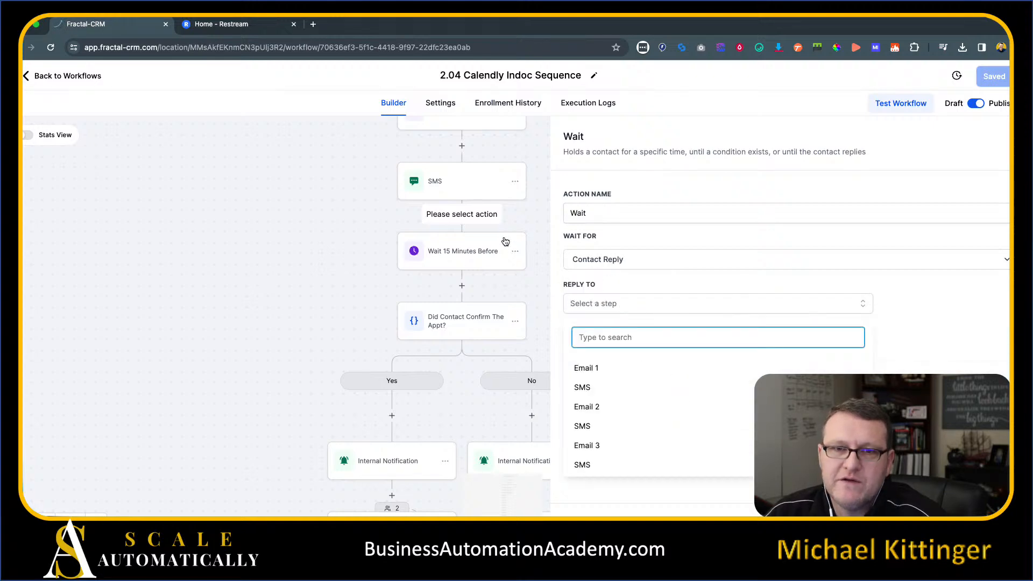
{"action": "left_click", "coordinate": [599, 394]}
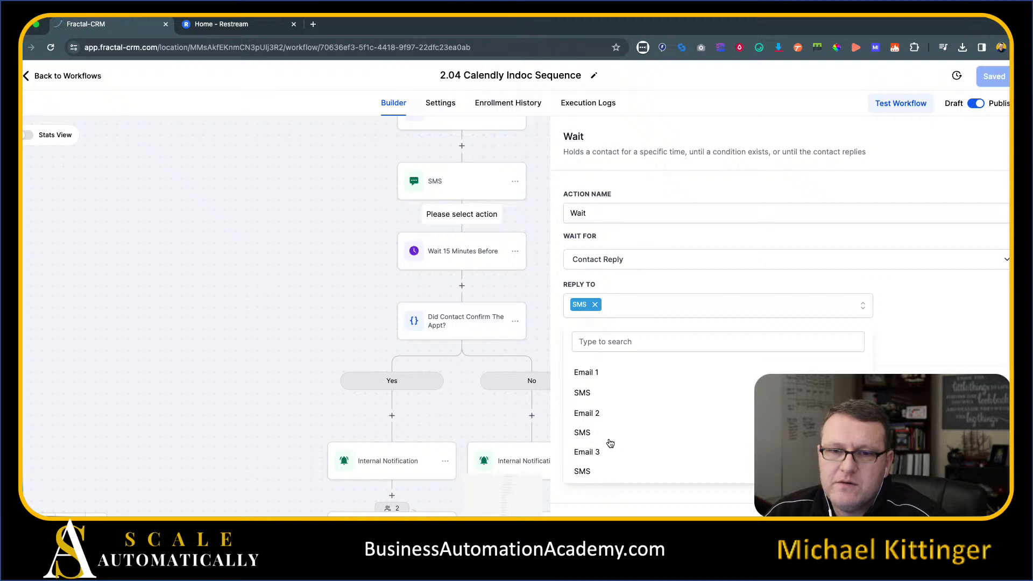
{"action": "left_click", "coordinate": [600, 433]}
{"action": "left_click", "coordinate": [602, 478]}
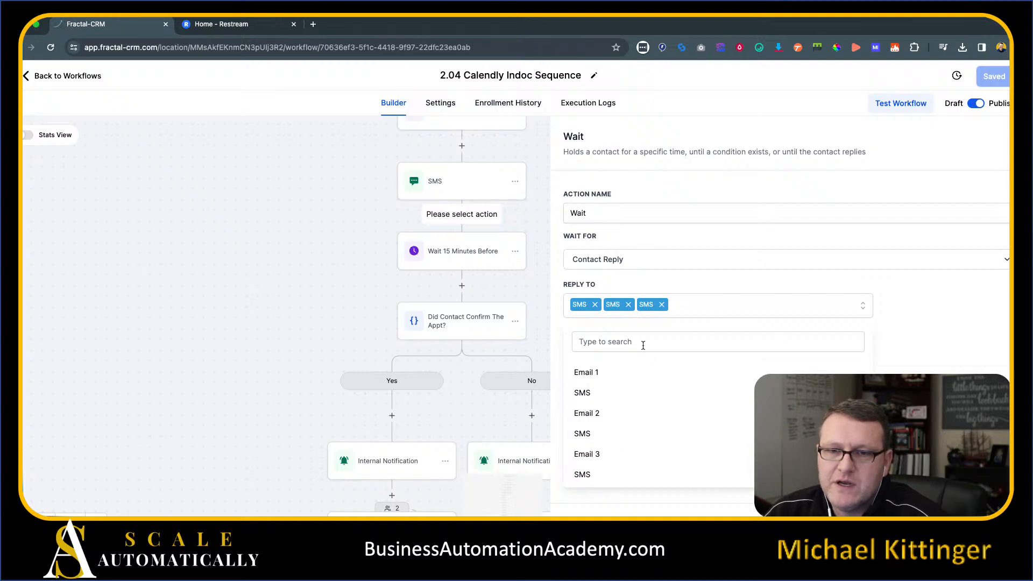
{"action": "left_click", "coordinate": [909, 364]}
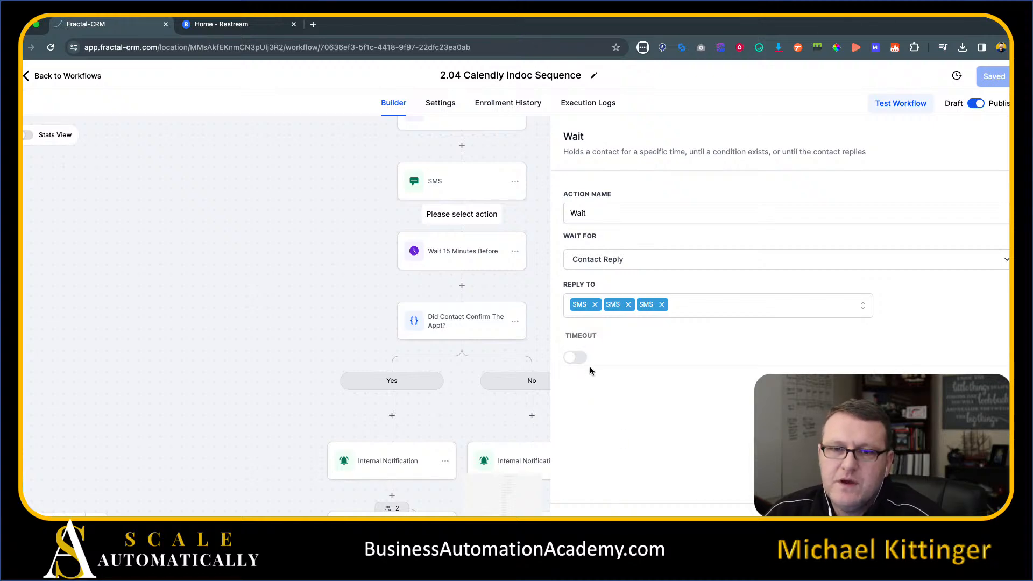
Step: Enable the Wait action's timeout, set it to 10 minutes, and save the action
{"action": "left_click", "coordinate": [577, 364]}
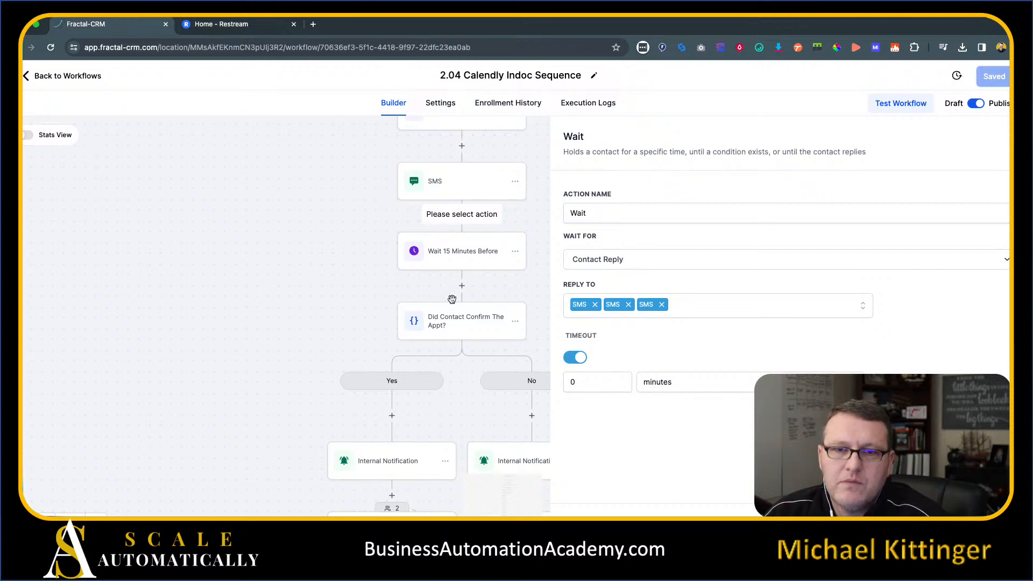
{"action": "left_click", "coordinate": [695, 377]}
{"action": "left_click", "coordinate": [602, 442]}
{"action": "double_click", "coordinate": [576, 382]}
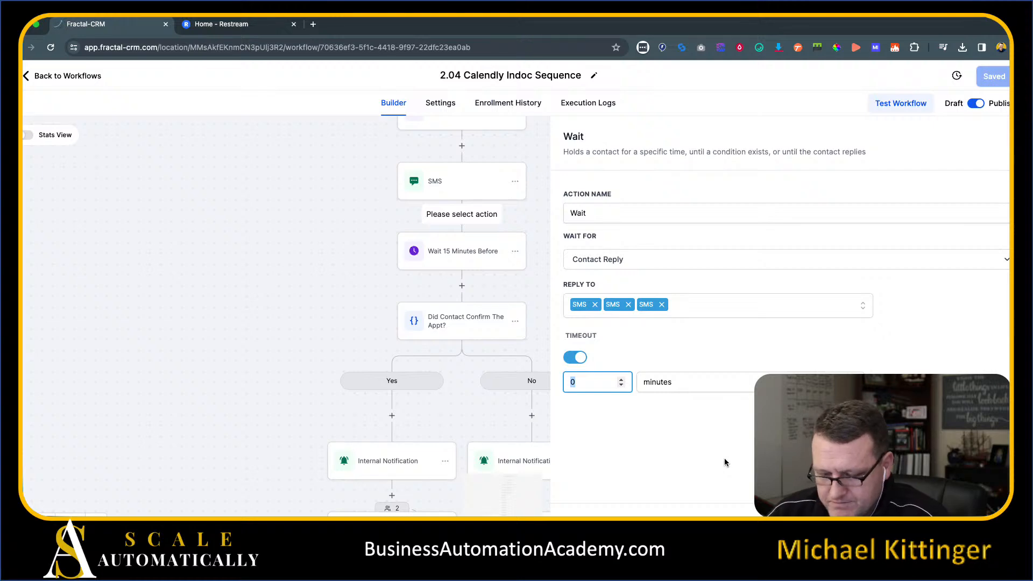
{"action": "type", "text": "10"}
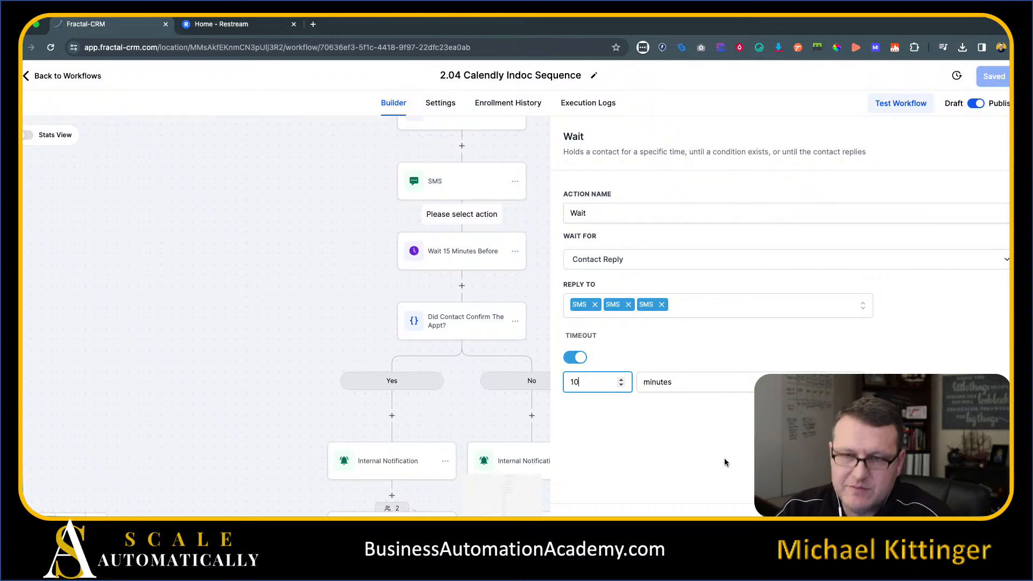
{"action": "left_click", "coordinate": [717, 459]}
{"action": "left_click", "coordinate": [982, 520]}
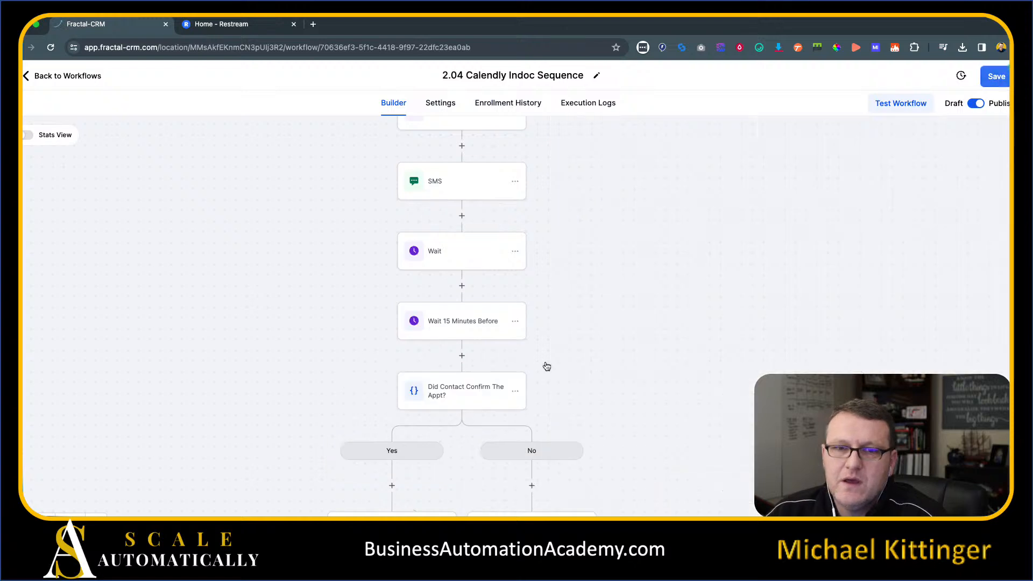
Step: Reopen the new Wait action, set its timeout to 23 hours, and save the action
{"action": "left_click_drag", "start_coordinate": [321, 242], "coordinate": [301, 261]}
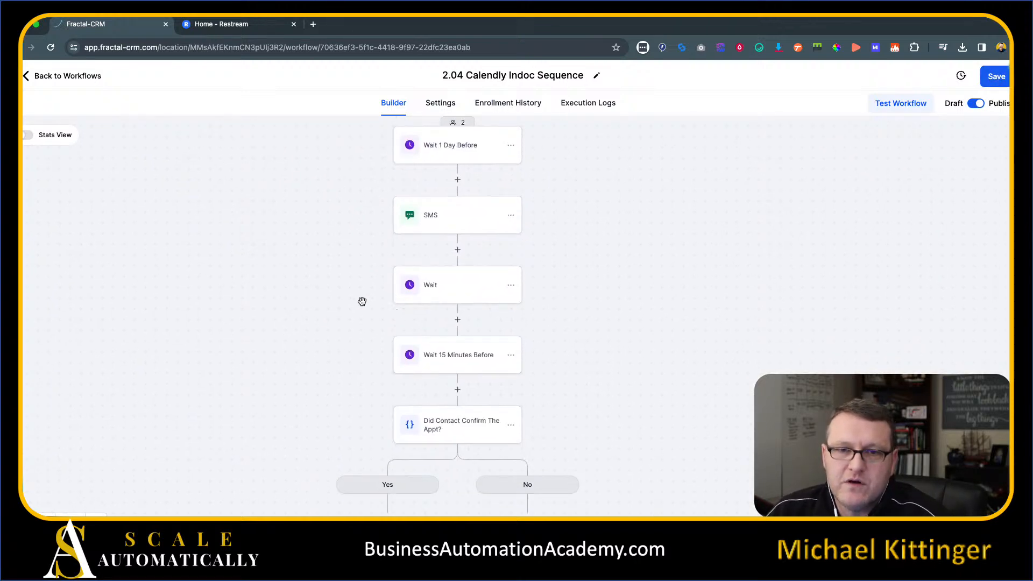
{"action": "left_click_drag", "start_coordinate": [297, 334], "coordinate": [300, 295]}
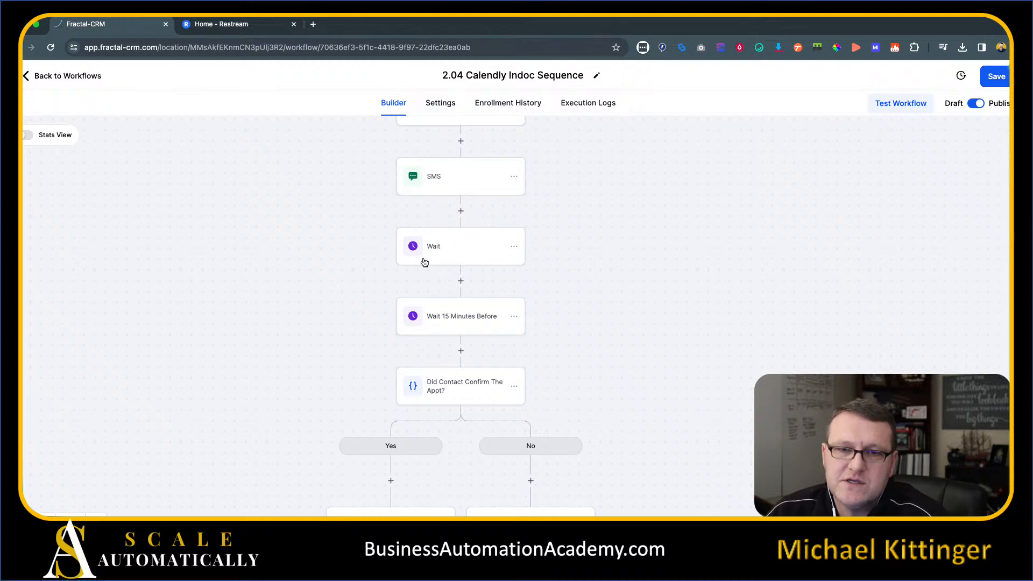
{"action": "left_click", "coordinate": [453, 254]}
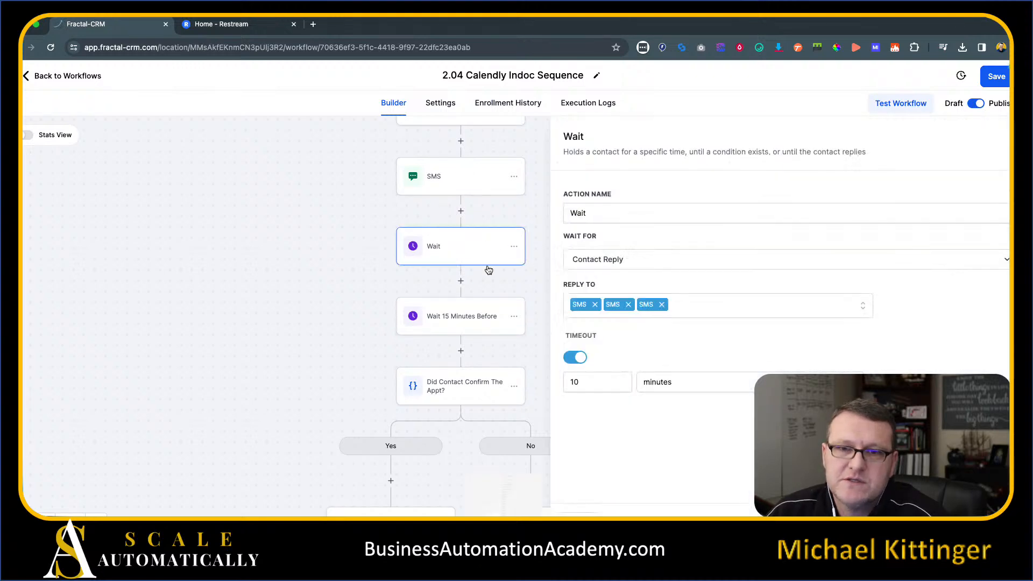
{"action": "left_click_drag", "start_coordinate": [309, 234], "coordinate": [254, 304]}
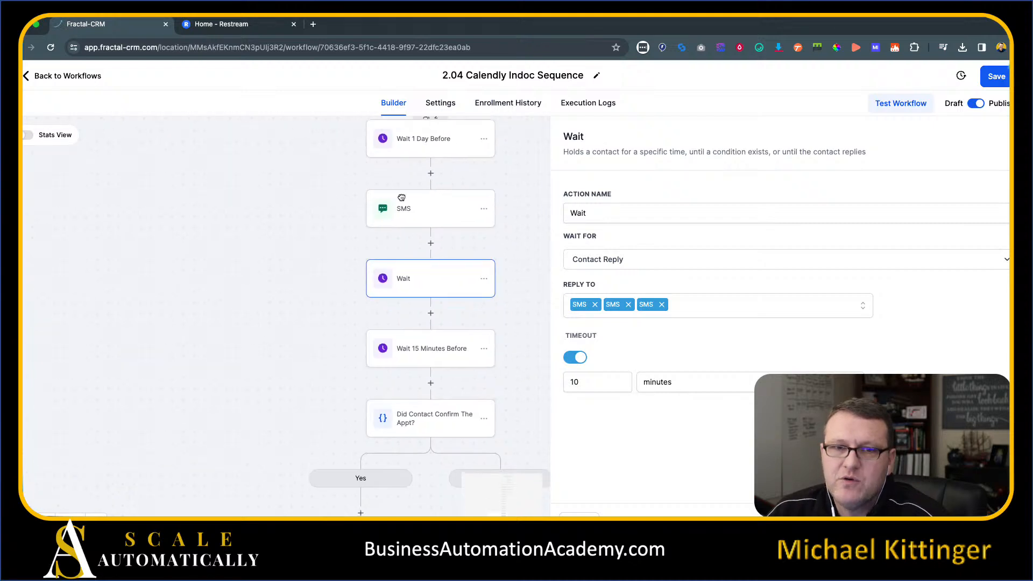
{"action": "left_click", "coordinate": [660, 383]}
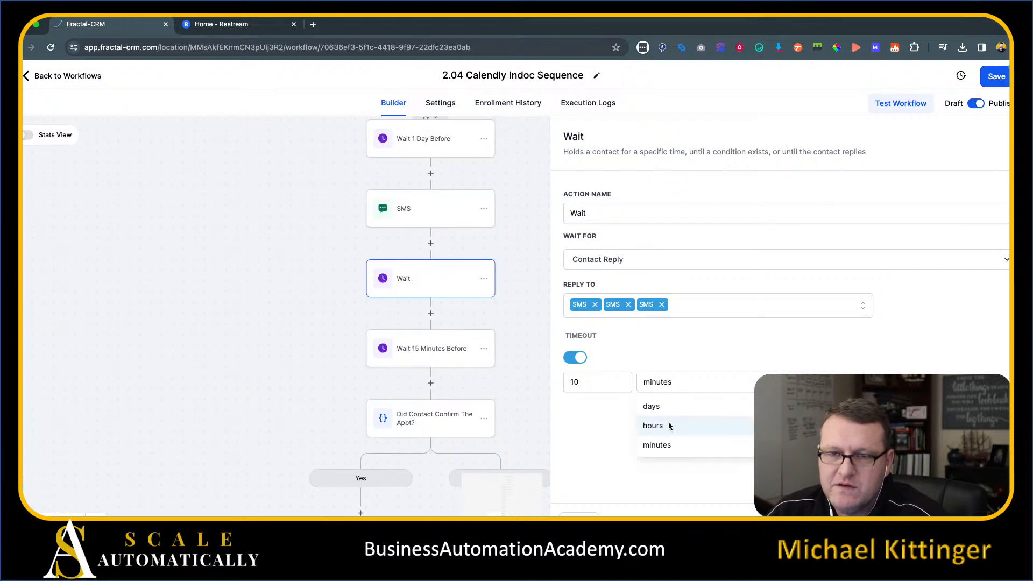
{"action": "left_click", "coordinate": [668, 427]}
{"action": "double_click", "coordinate": [575, 387]}
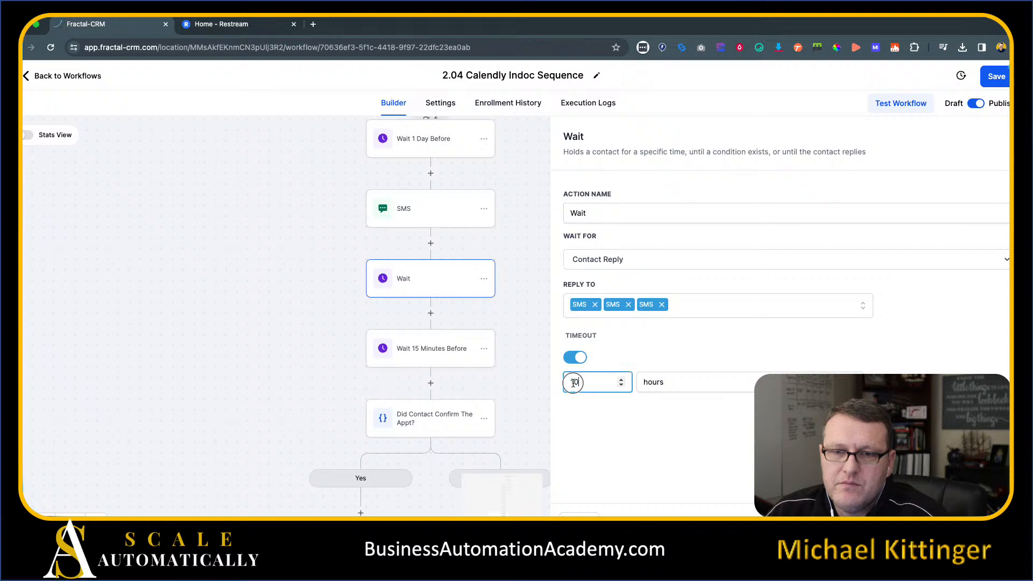
{"action": "left_click", "coordinate": [659, 443]}
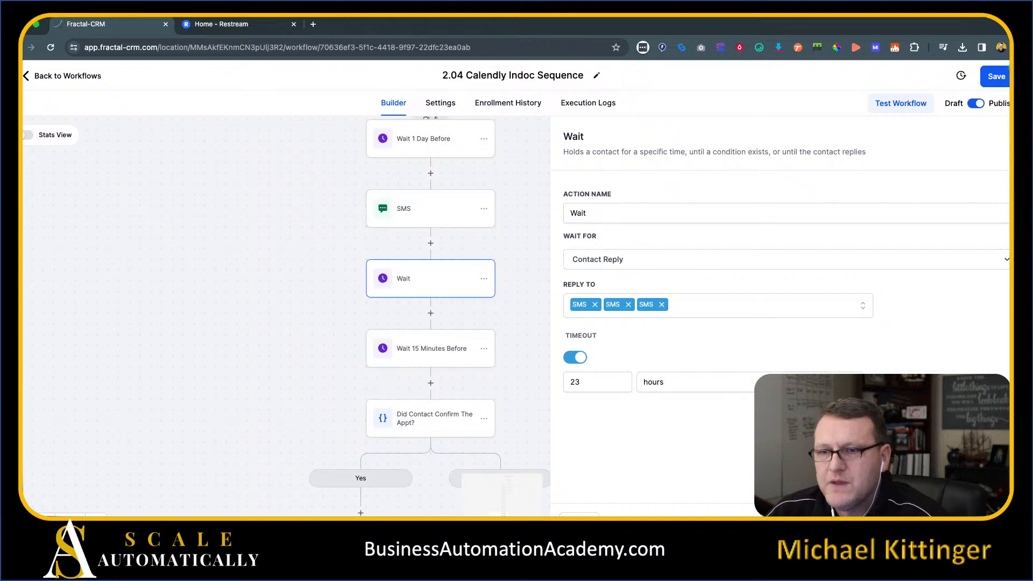
{"action": "left_click", "coordinate": [579, 517]}
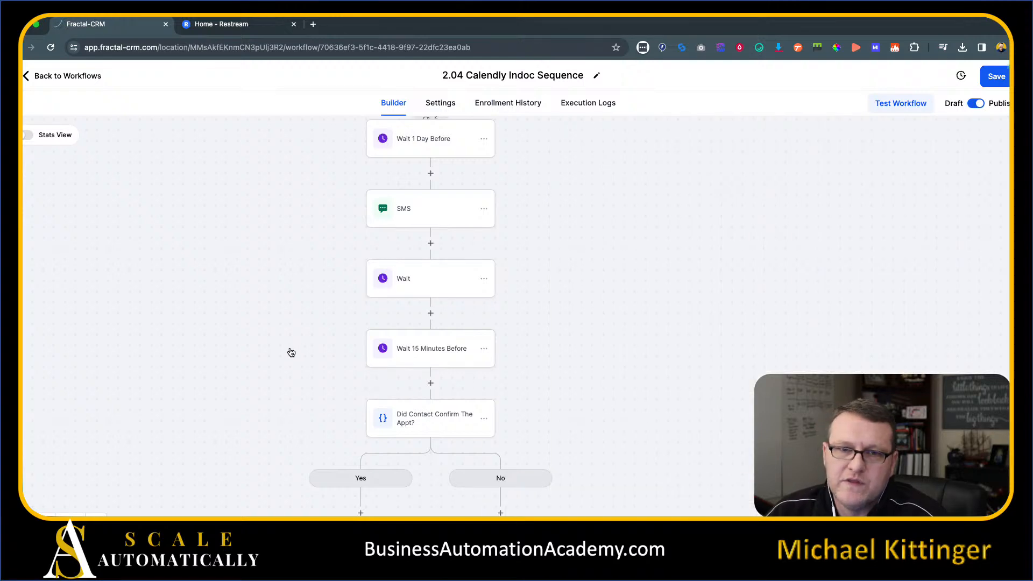
Step: Insert an If/Else condition action between the reply Wait and the Wait 15 Minutes Before step
{"action": "left_click_drag", "start_coordinate": [284, 352], "coordinate": [280, 335]}
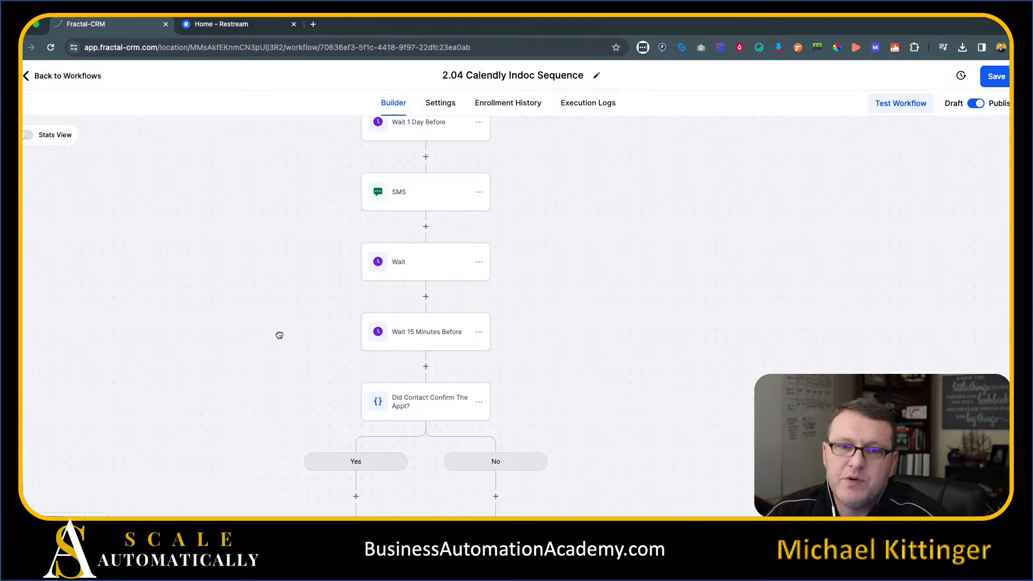
{"action": "left_click", "coordinate": [426, 298]}
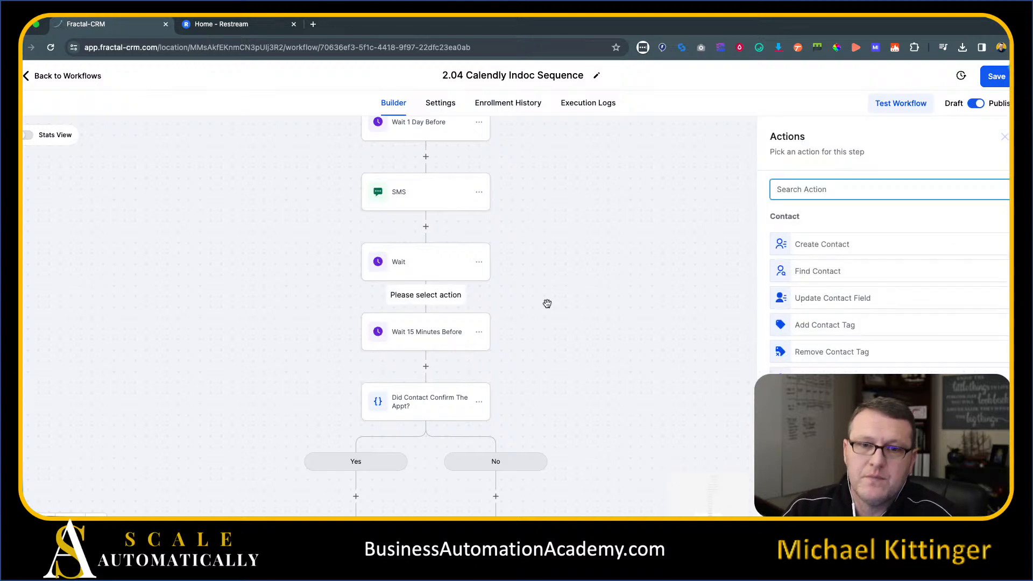
{"action": "type", "text": "if"}
{"action": "left_click", "coordinate": [796, 269]}
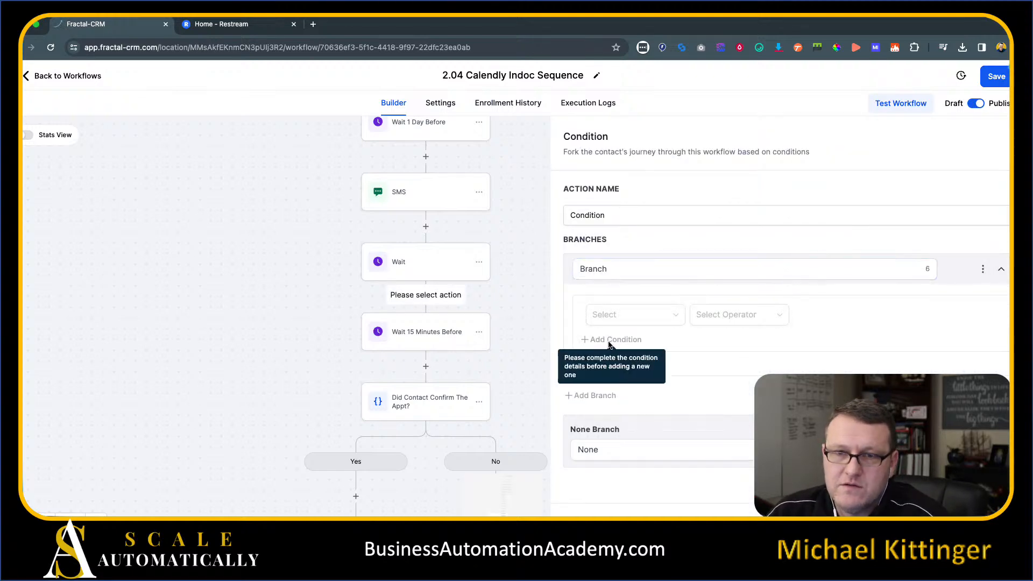
Step: Set the branch's first condition to the Contact Reply option Contact replied with the value True
{"action": "left_click", "coordinate": [618, 317]}
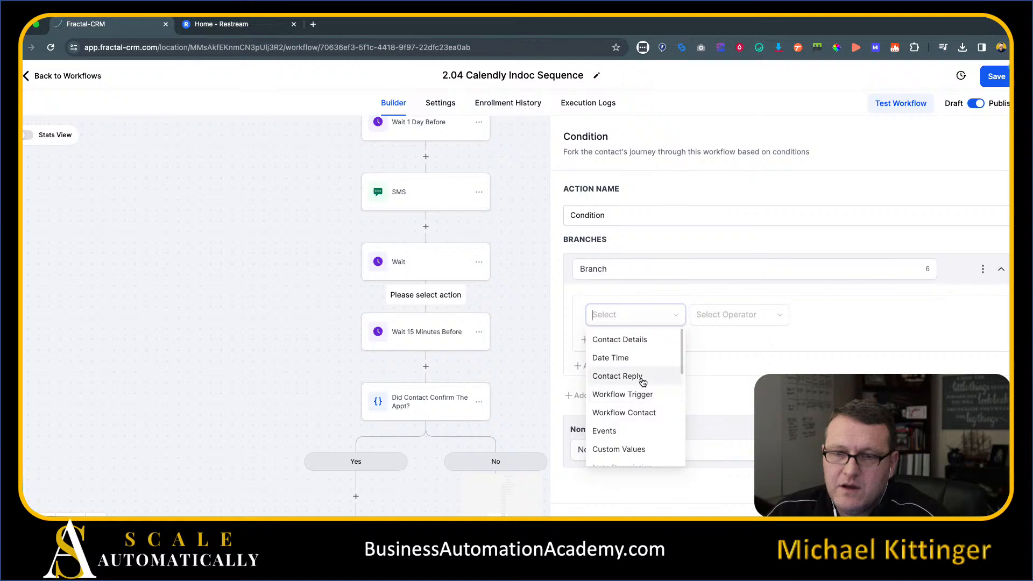
{"action": "left_click", "coordinate": [643, 378]}
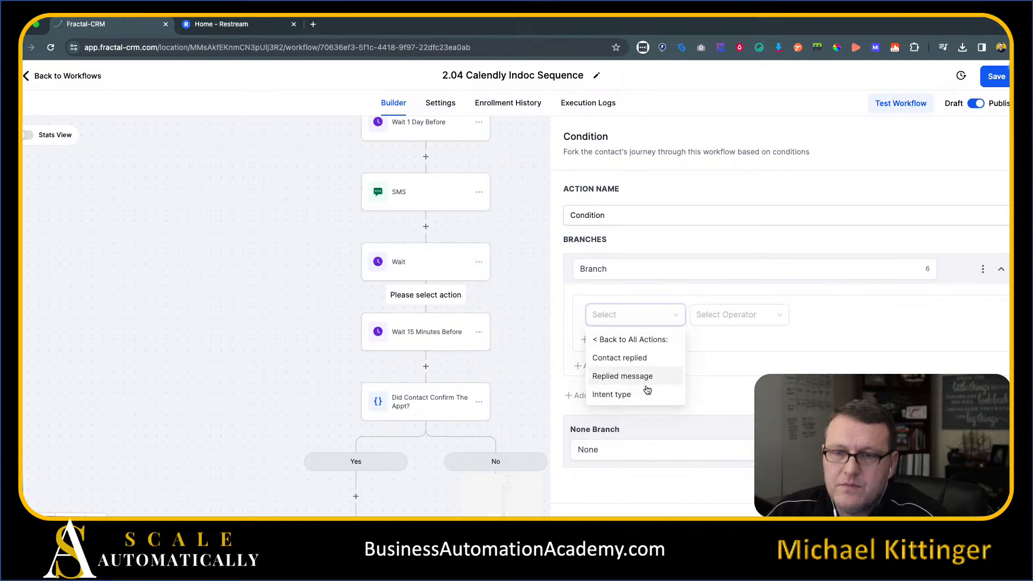
{"action": "left_click", "coordinate": [643, 357]}
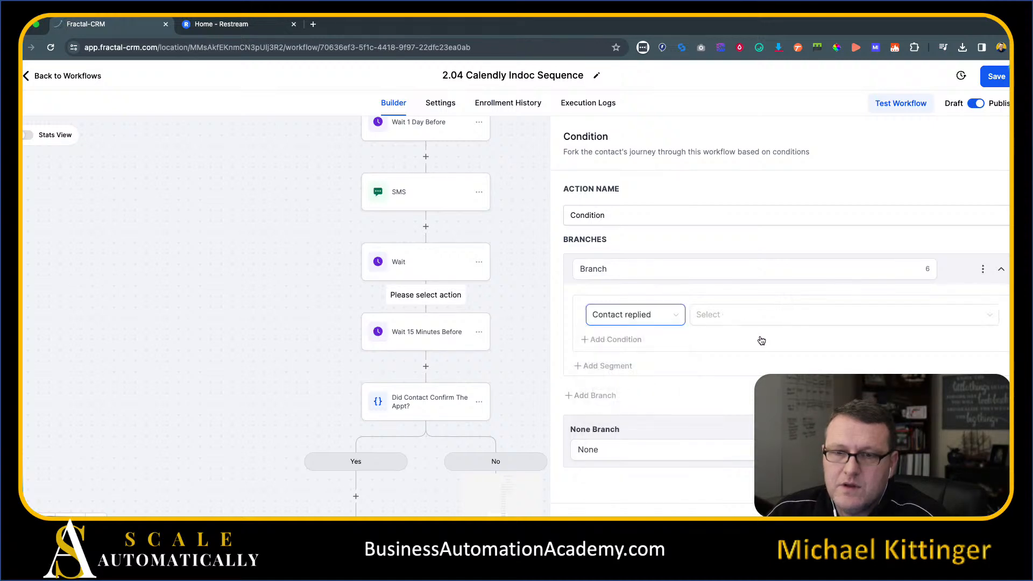
{"action": "left_click", "coordinate": [761, 318]}
{"action": "left_click", "coordinate": [754, 340]}
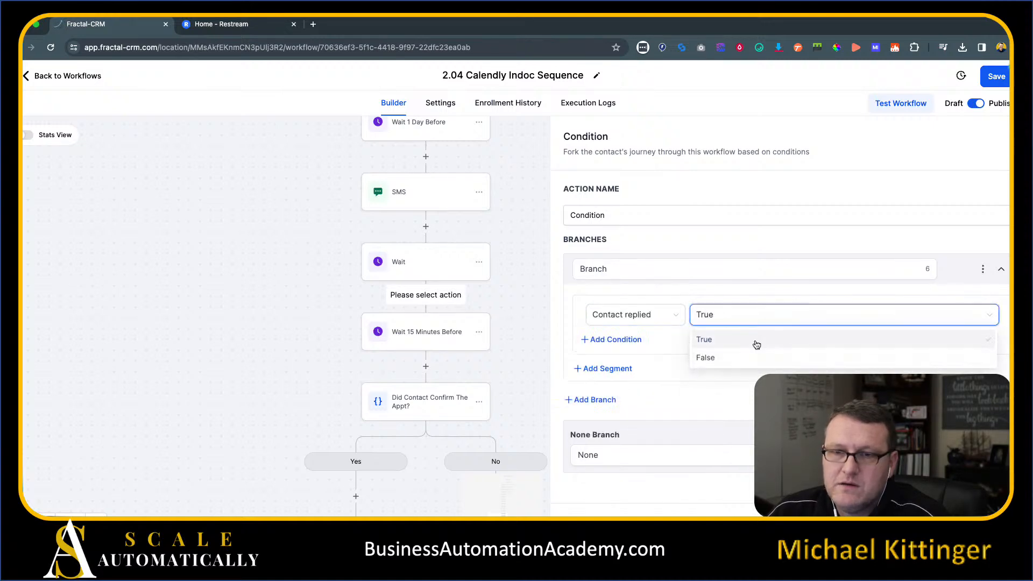
{"action": "left_click", "coordinate": [612, 339]}
{"action": "left_click", "coordinate": [619, 397]}
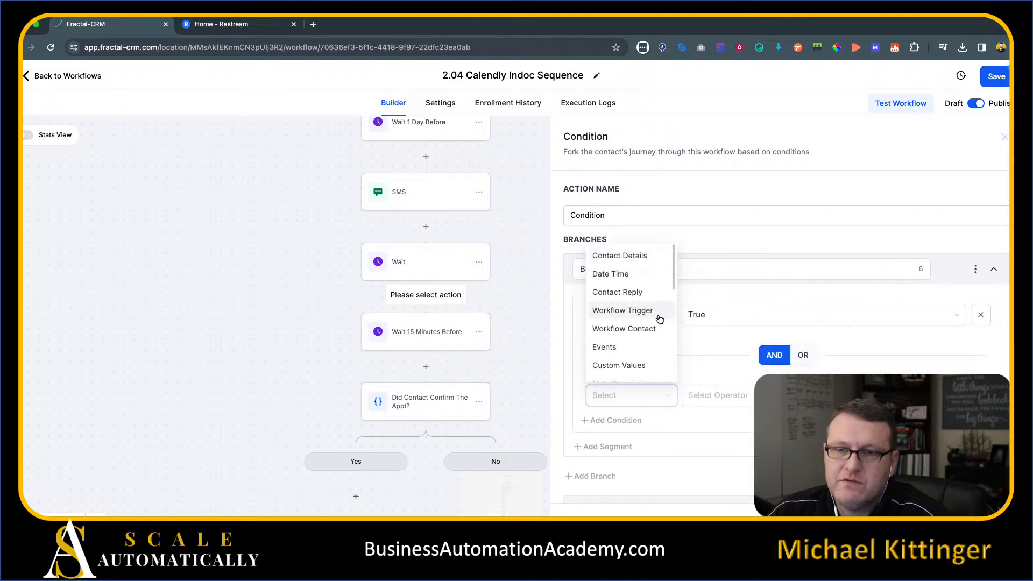
{"action": "left_click", "coordinate": [650, 297]}
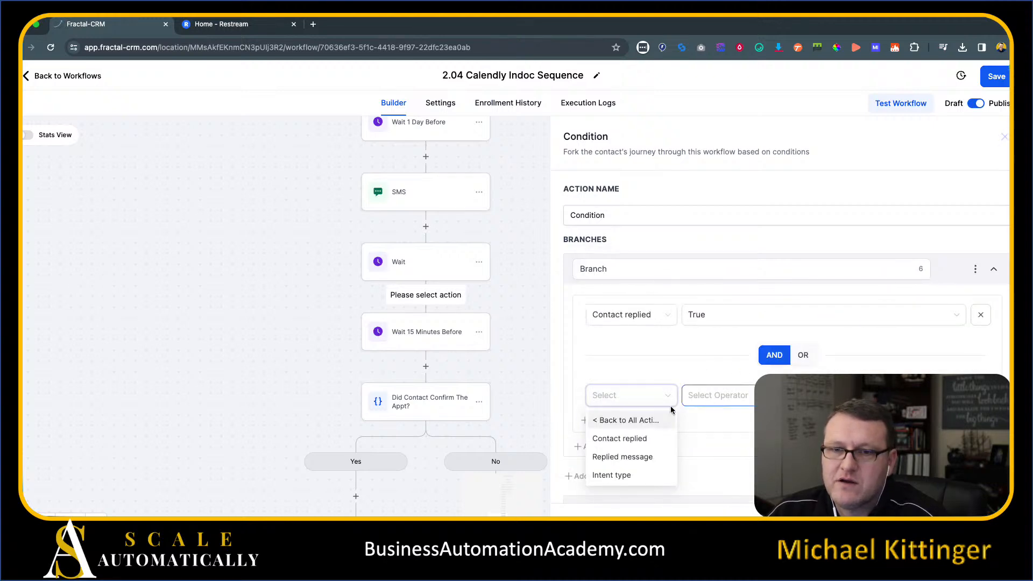
{"action": "left_click", "coordinate": [641, 456]}
{"action": "left_click", "coordinate": [746, 398]}
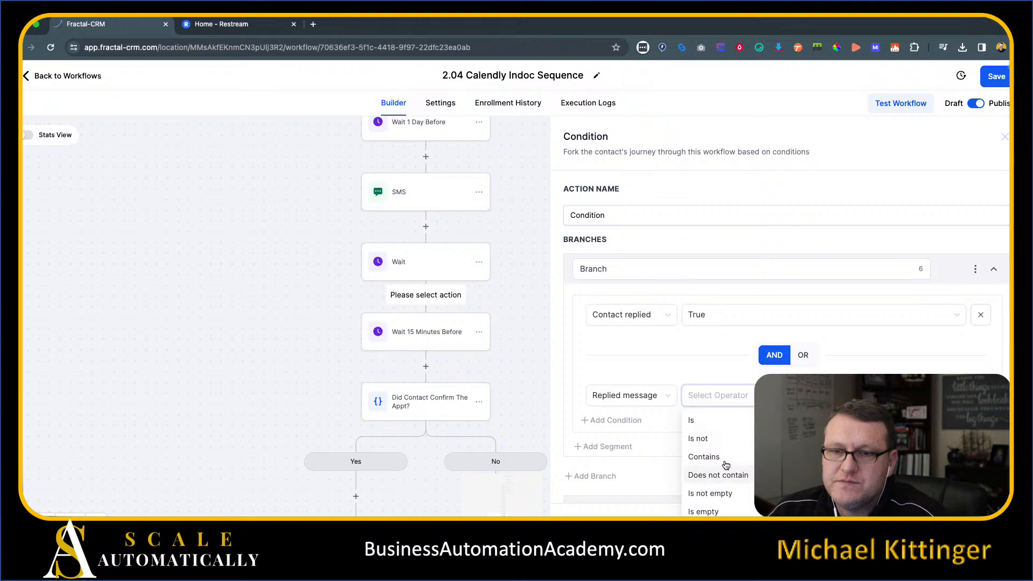
{"action": "left_click", "coordinate": [717, 421]}
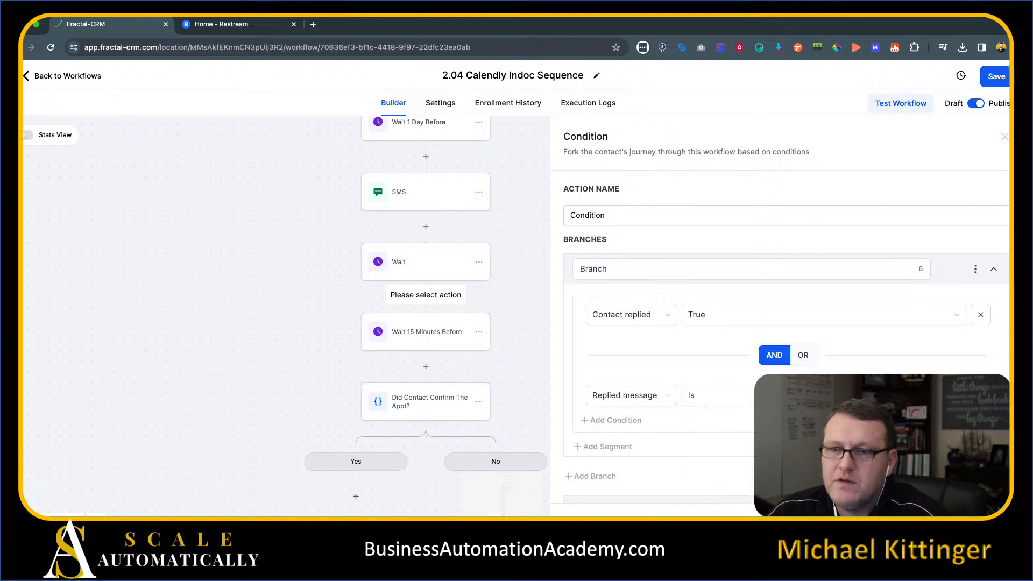
{"action": "left_click", "coordinate": [823, 395]}
{"action": "type", "text": "C"}
{"action": "scroll", "coordinate": [723, 358], "scroll_direction": "down", "scroll_amount": 1}
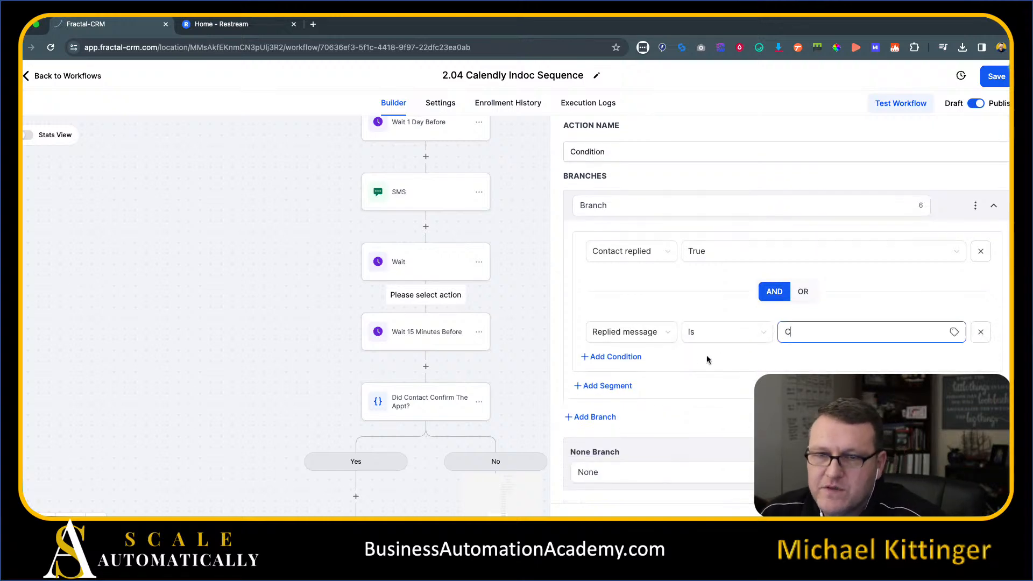
{"action": "left_click", "coordinate": [614, 356]}
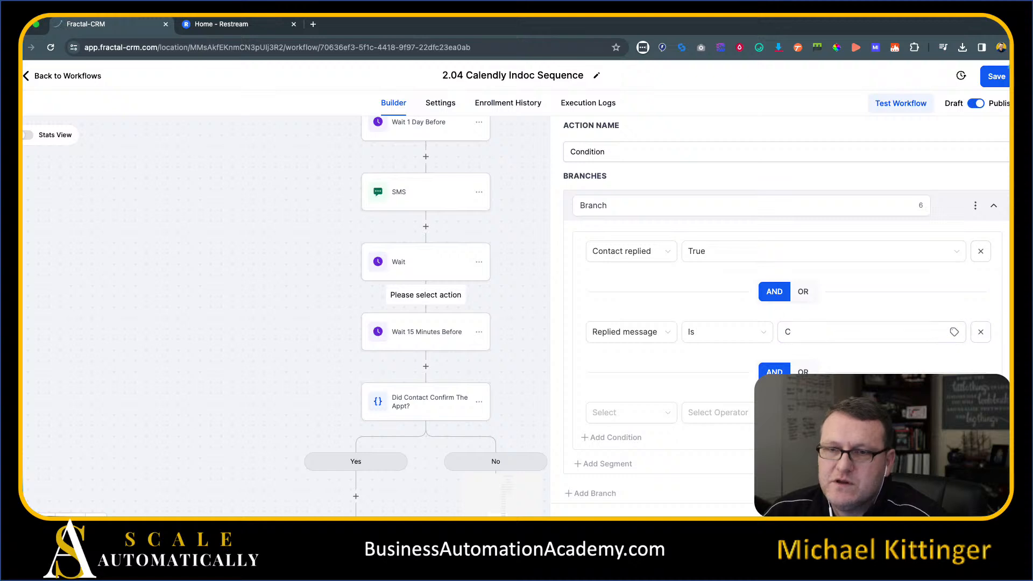
{"action": "left_click", "coordinate": [981, 331]}
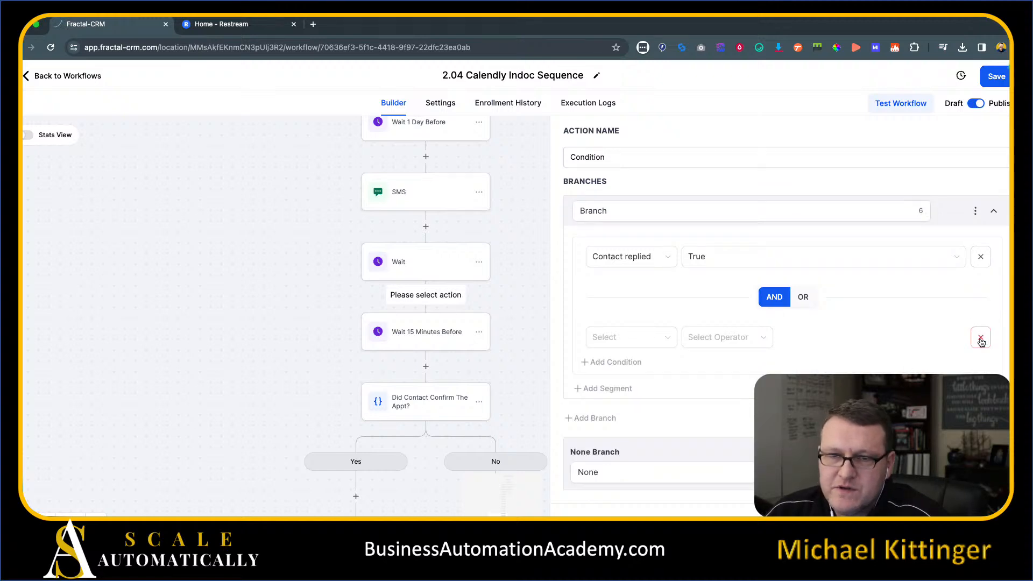
{"action": "left_click", "coordinate": [981, 337]}
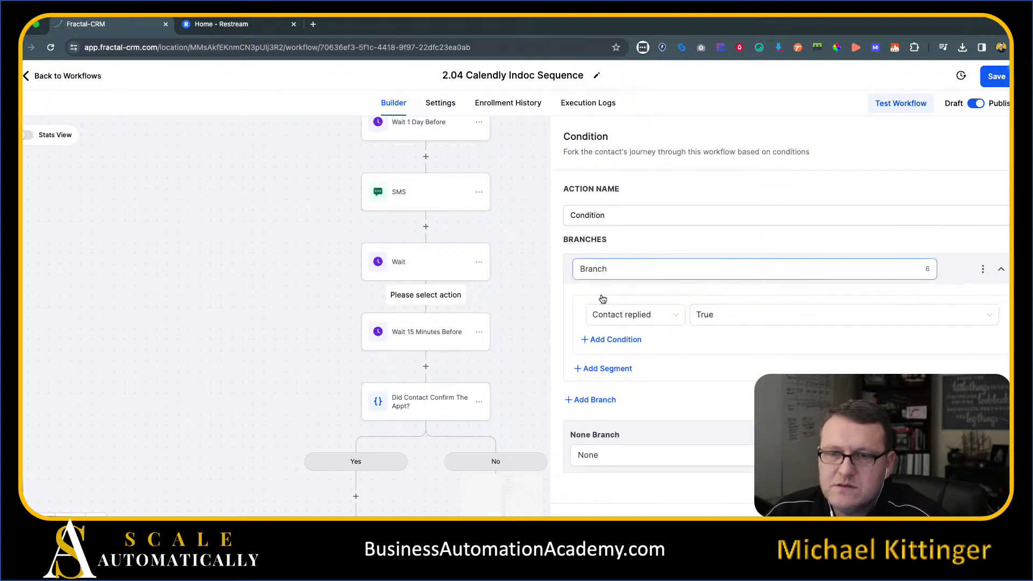
Step: Add a second segment joined by AND with the condition Replied message Is "C"
{"action": "left_click", "coordinate": [613, 370]}
{"action": "scroll", "coordinate": [687, 377], "scroll_direction": "down", "scroll_amount": 2}
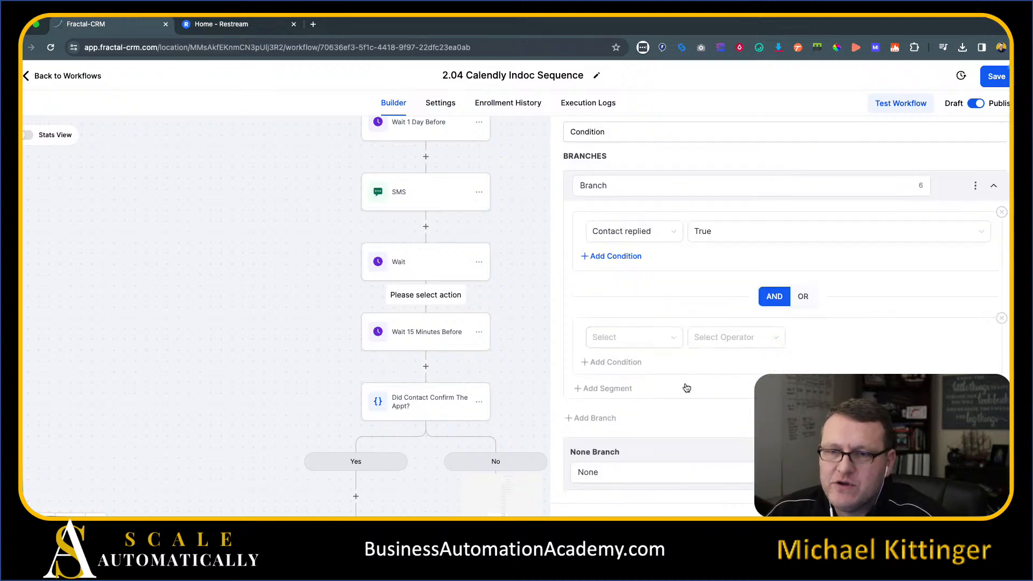
{"action": "left_click", "coordinate": [646, 338]}
{"action": "left_click", "coordinate": [635, 398]}
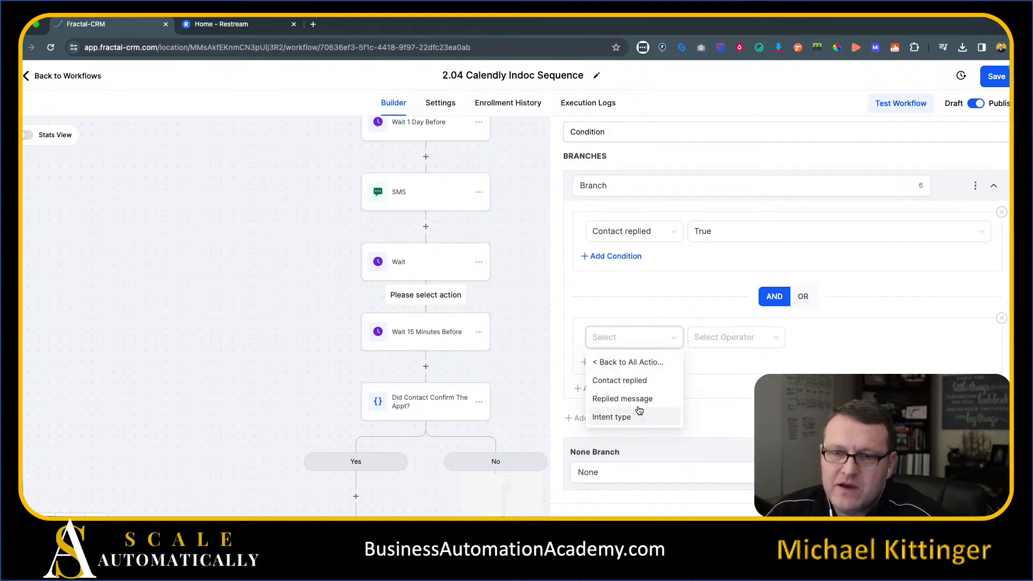
{"action": "left_click", "coordinate": [636, 397]}
{"action": "left_click", "coordinate": [729, 337]}
{"action": "left_click", "coordinate": [733, 365]}
{"action": "left_click", "coordinate": [825, 344]}
{"action": "type", "text": "C"}
Step: Add an OR condition to the second segment for Replied message Is "Confirm"
{"action": "left_click", "coordinate": [617, 391]}
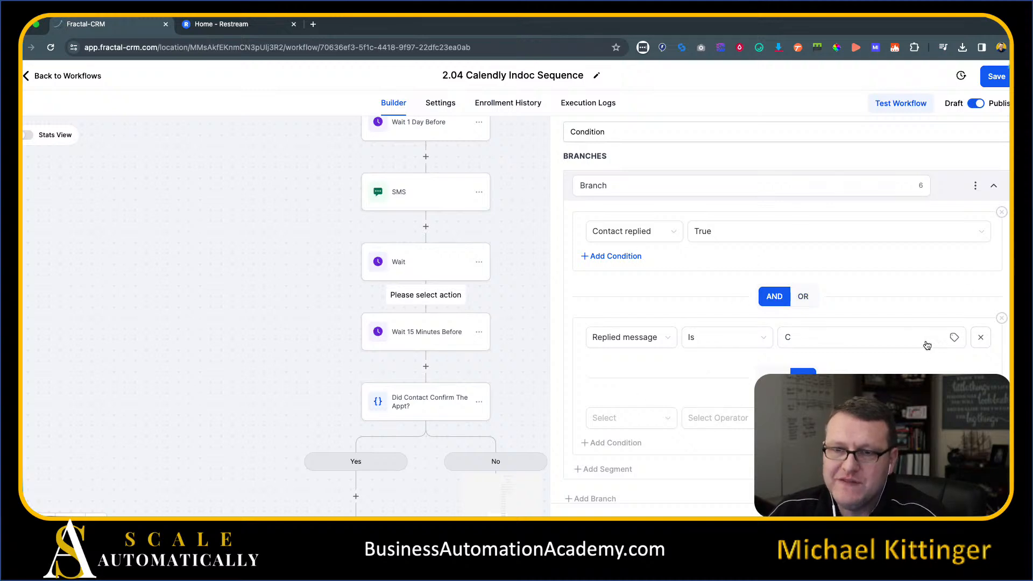
{"action": "left_click", "coordinate": [634, 419]}
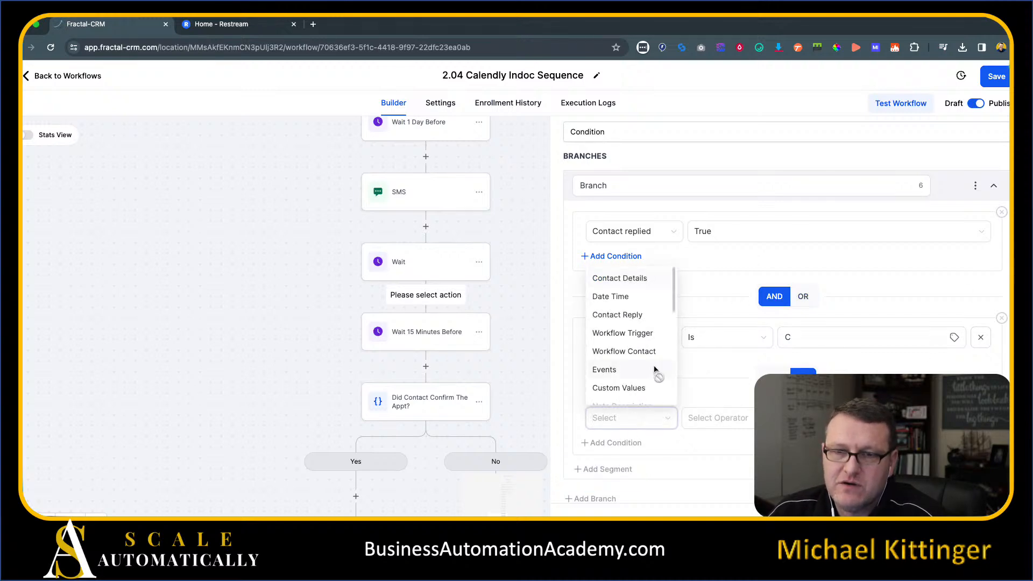
{"action": "left_click", "coordinate": [641, 315]}
{"action": "left_click", "coordinate": [638, 482]}
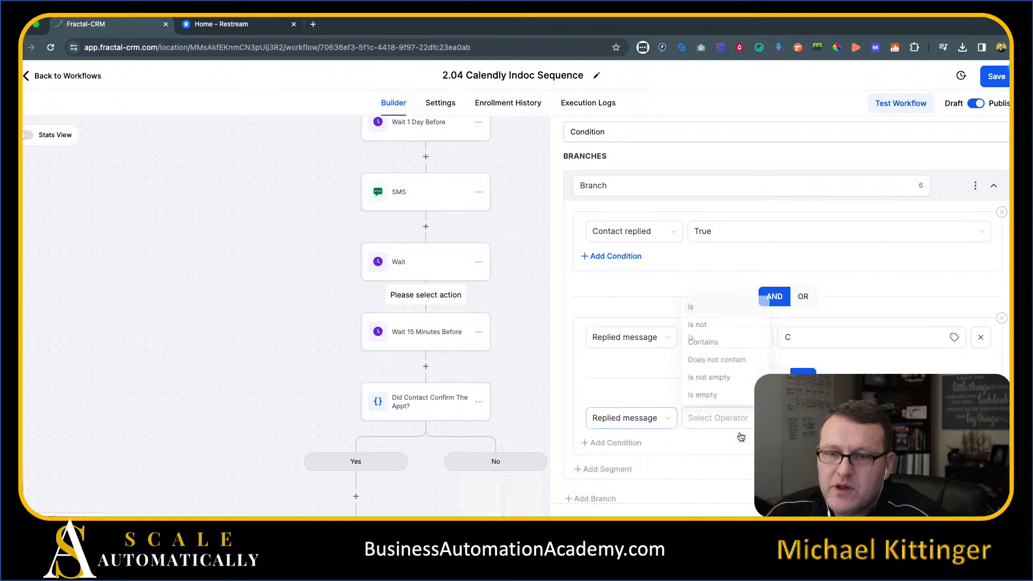
{"action": "left_click", "coordinate": [723, 305]}
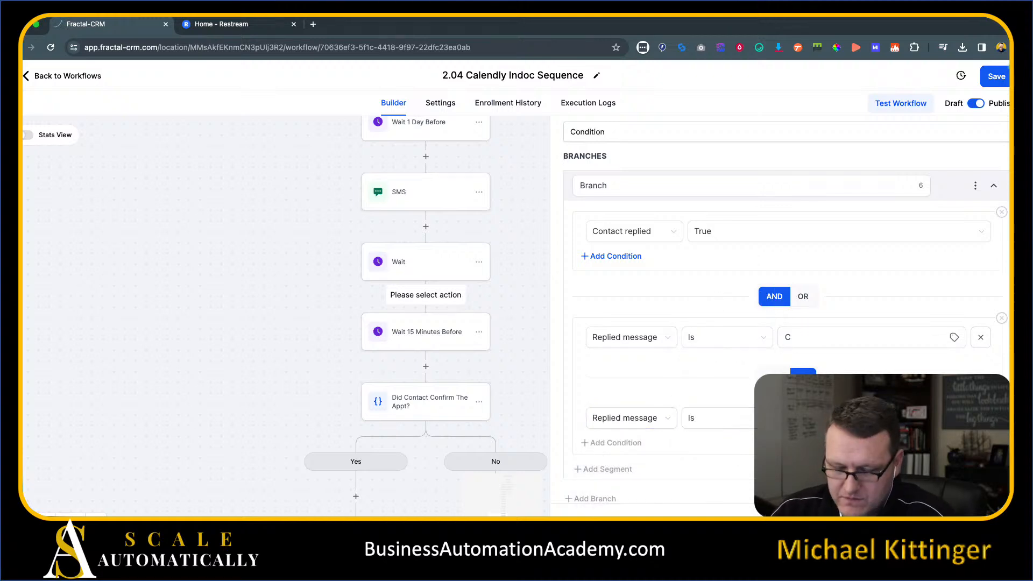
{"action": "scroll", "coordinate": [786, 310], "scroll_direction": "down", "scroll_amount": 3}
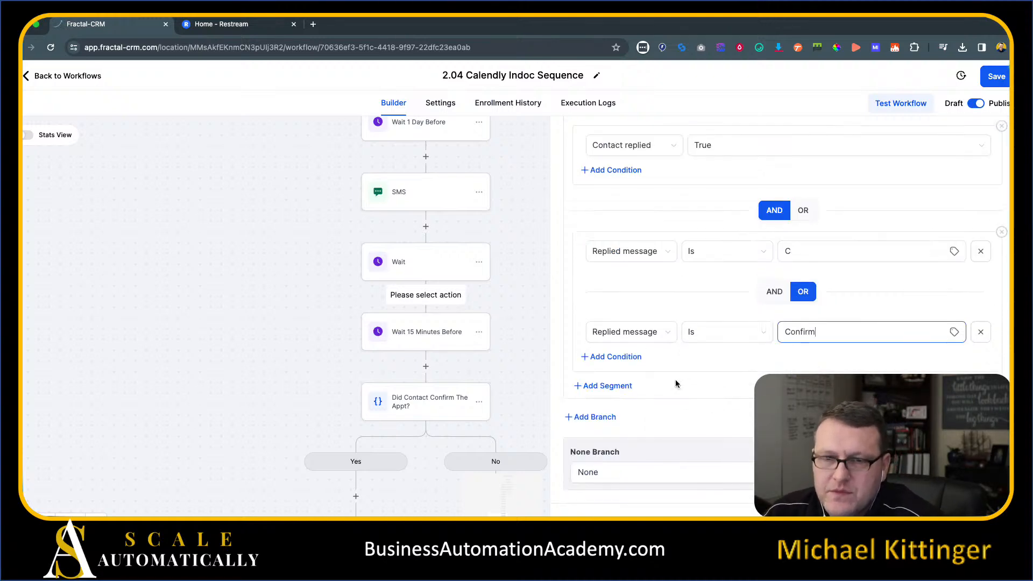
Step: Add a third condition row to the second segment and change the "Confirm" condition's operator to Contains
{"action": "left_click", "coordinate": [641, 361]}
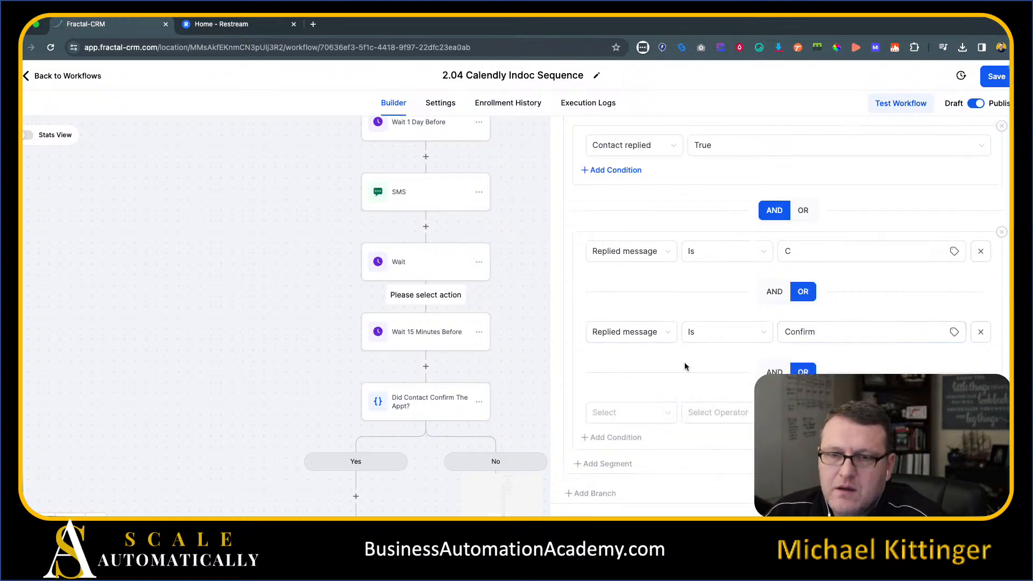
{"action": "left_click", "coordinate": [717, 340]}
{"action": "left_click", "coordinate": [704, 394]}
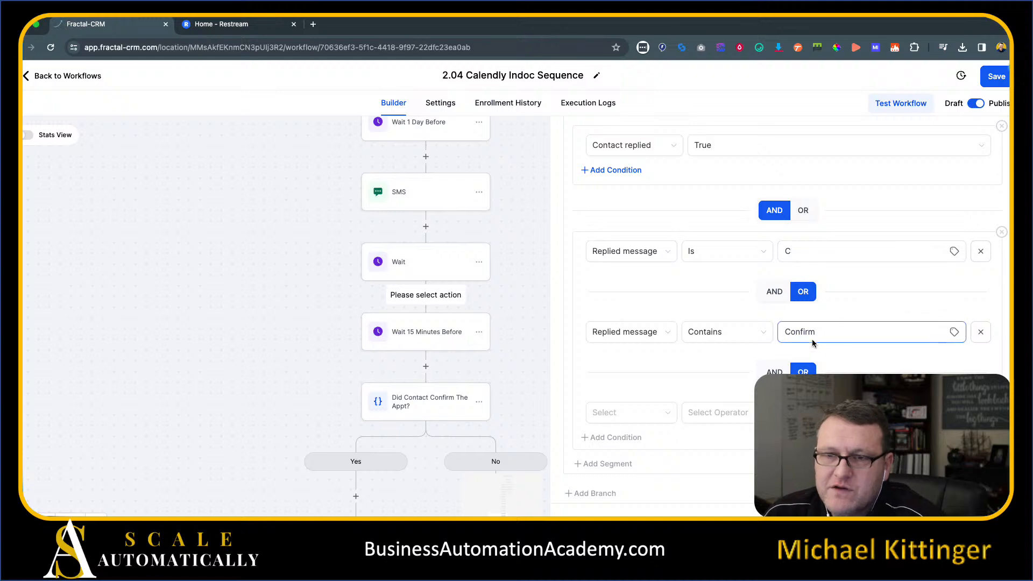
{"action": "left_click", "coordinate": [635, 372]}
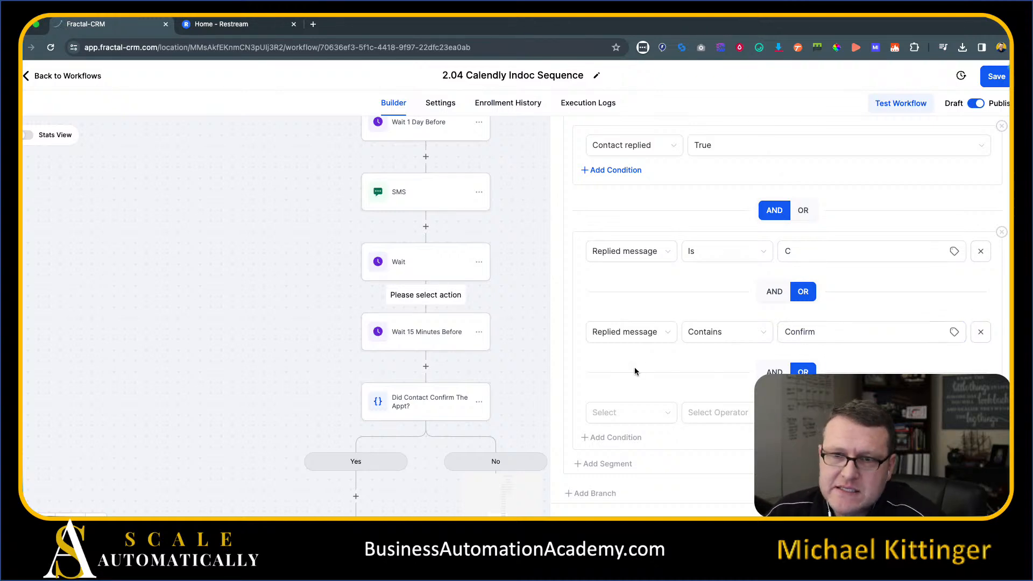
Step: Set the third OR condition to Replied message with the operator Is, and save the Condition action
{"action": "left_click", "coordinate": [653, 416]}
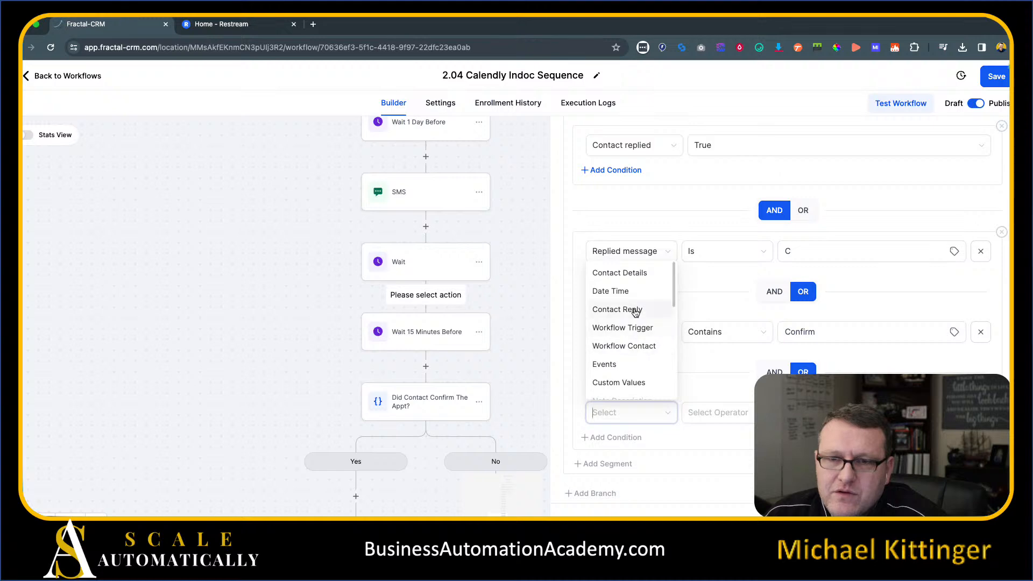
{"action": "left_click", "coordinate": [635, 311]}
{"action": "left_click", "coordinate": [646, 481]}
{"action": "left_click", "coordinate": [715, 418]}
{"action": "left_click", "coordinate": [721, 433]}
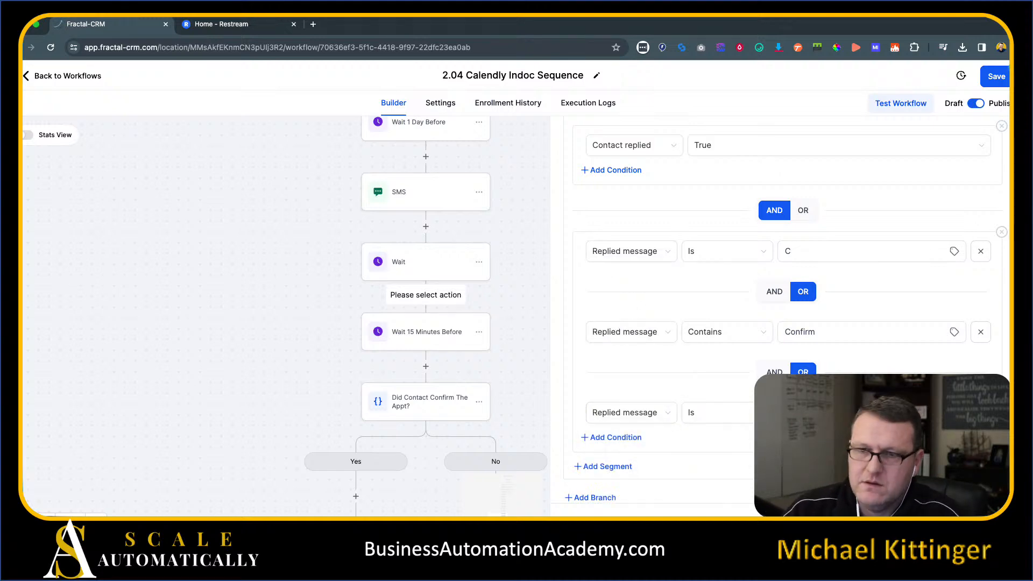
{"action": "left_click", "coordinate": [723, 406]}
{"action": "left_click", "coordinate": [676, 391]}
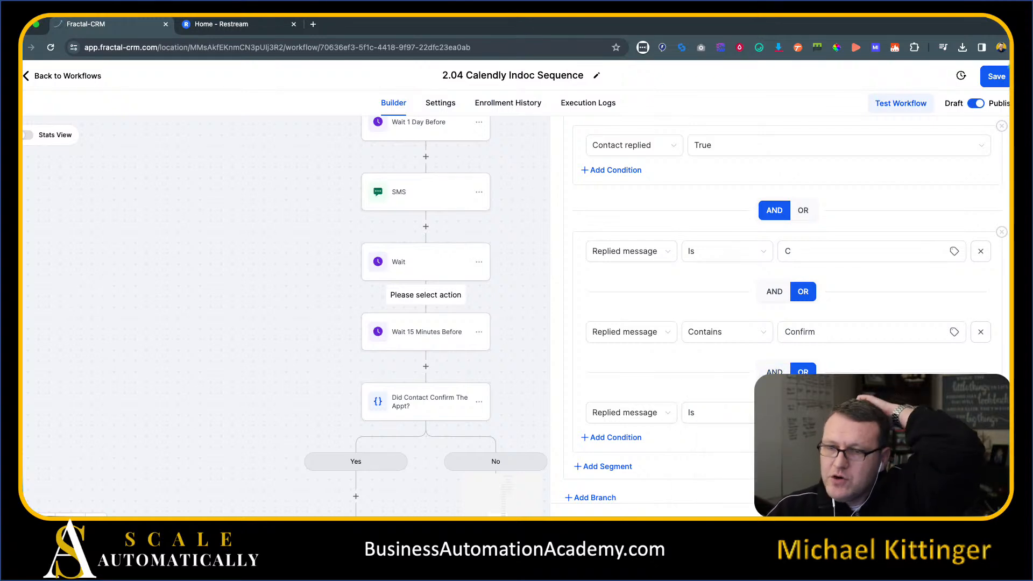
{"action": "left_click", "coordinate": [973, 514]}
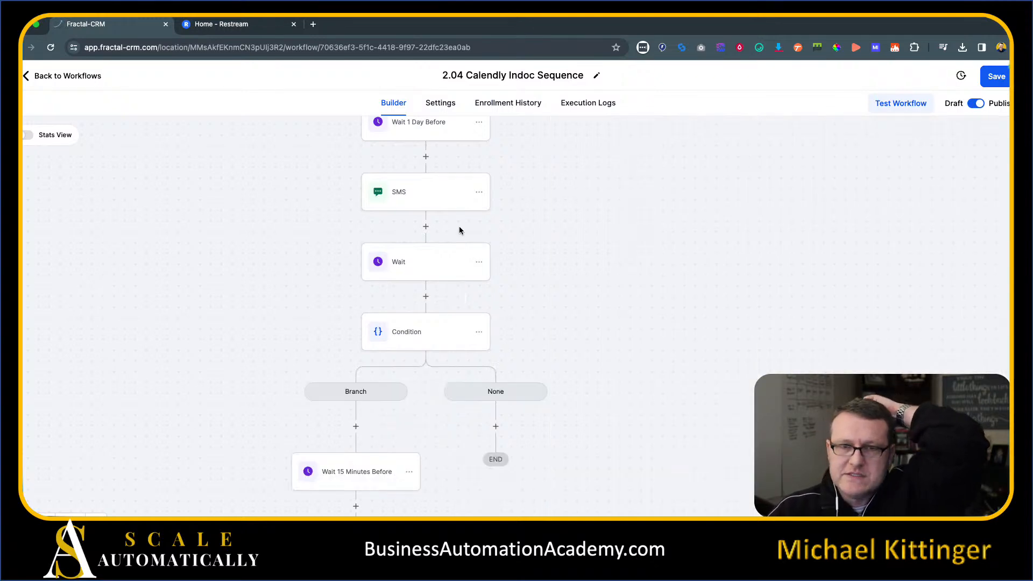
Step: Review the Wait action's reply and timeout settings, the Condition action's rules, and the workflow steps under its branches
{"action": "left_click", "coordinate": [411, 262]}
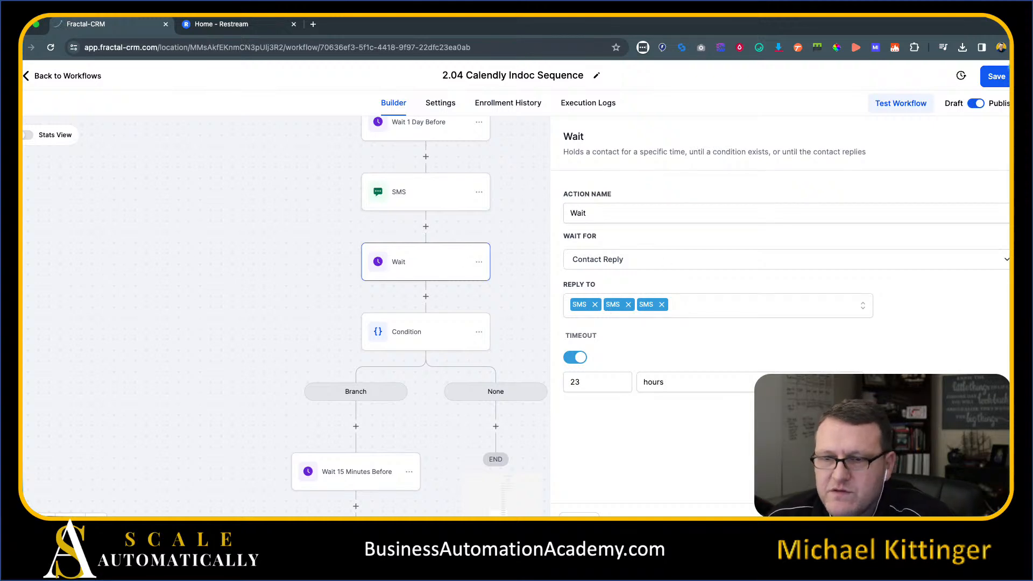
{"action": "left_click", "coordinate": [579, 515]}
{"action": "left_click_drag", "start_coordinate": [269, 330], "coordinate": [300, 298]}
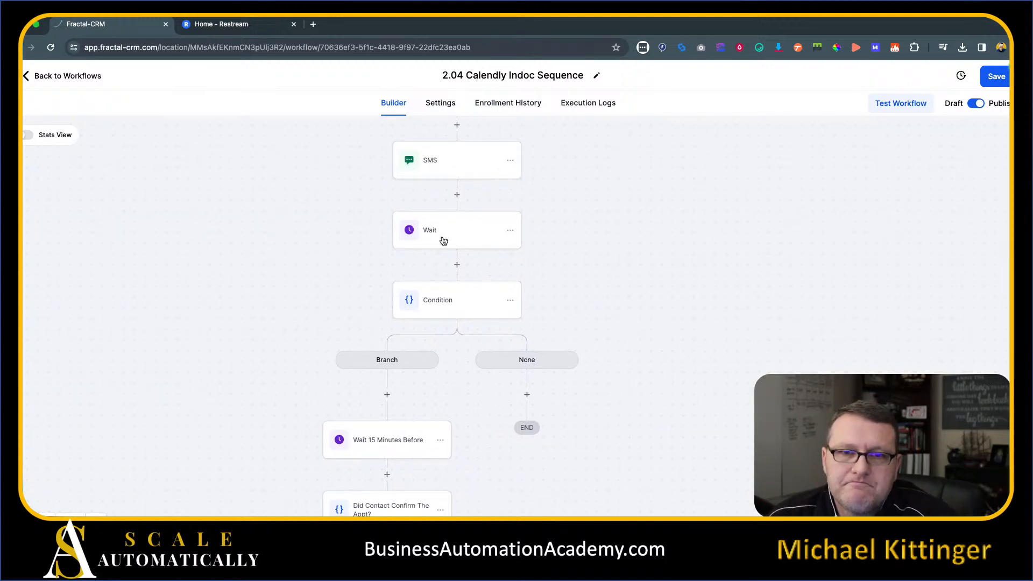
{"action": "left_click", "coordinate": [432, 302]}
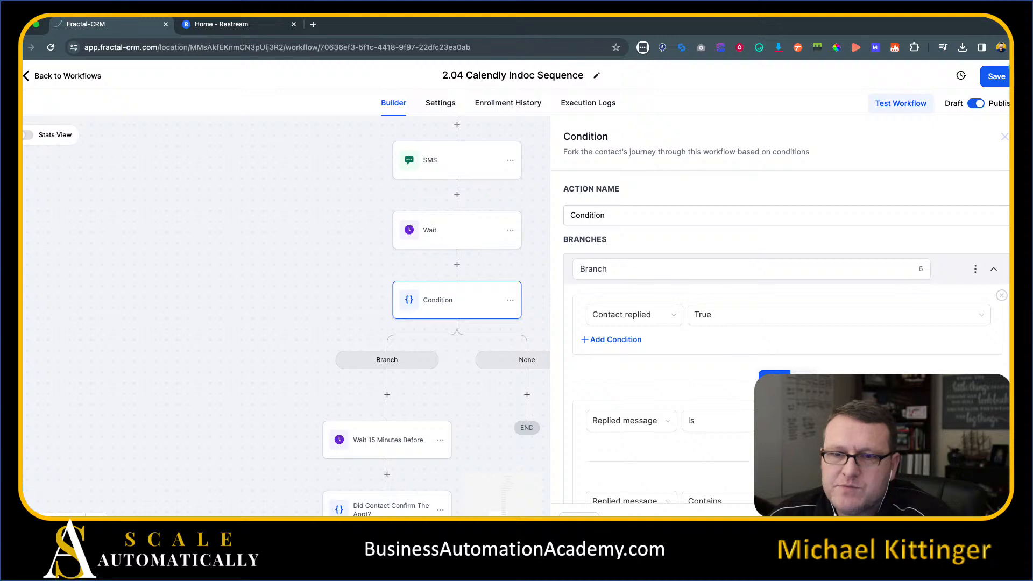
{"action": "scroll", "coordinate": [686, 297], "scroll_direction": "down", "scroll_amount": 5}
{"action": "left_click", "coordinate": [284, 405]}
{"action": "scroll", "coordinate": [267, 353], "scroll_direction": "down", "scroll_amount": 3}
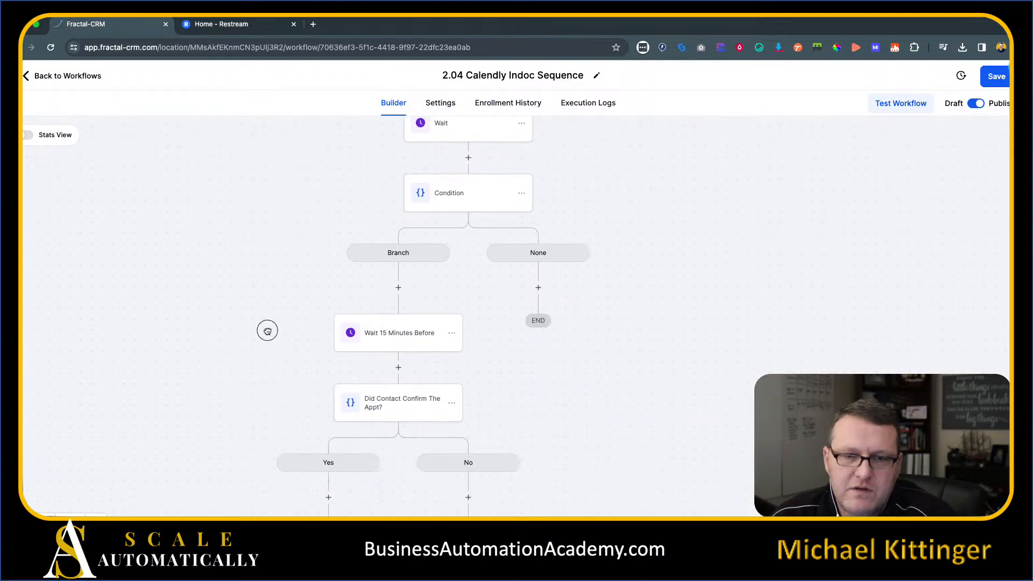
{"action": "left_click_drag", "start_coordinate": [259, 384], "coordinate": [281, 272]}
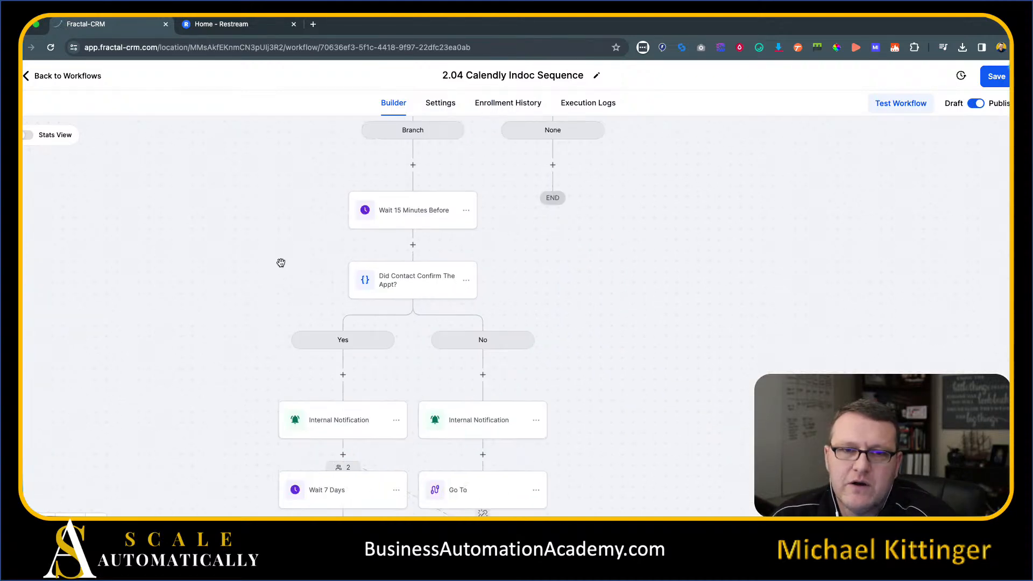
{"action": "left_click_drag", "start_coordinate": [231, 212], "coordinate": [165, 461]}
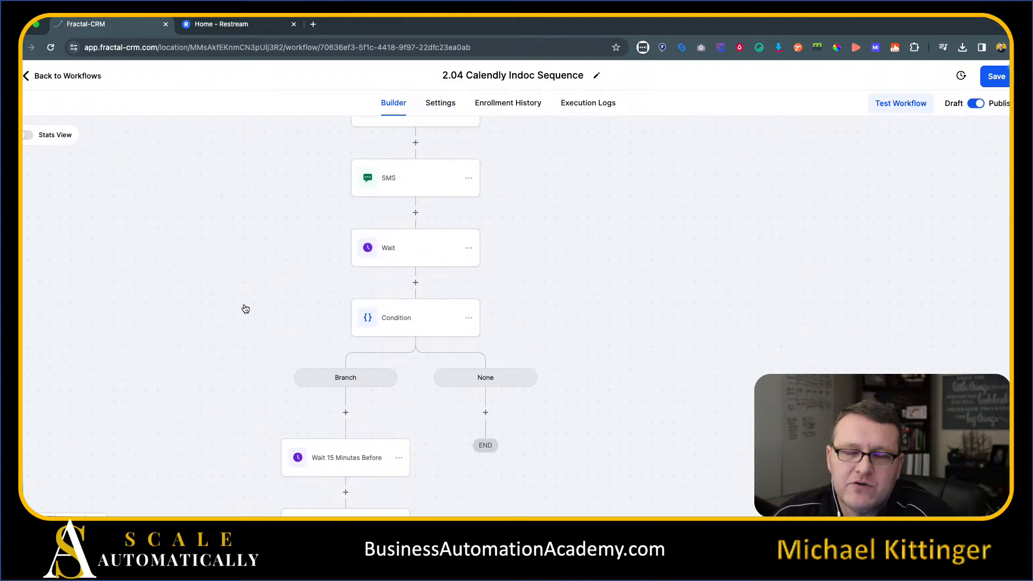
Step: Leave the 2.04 Calendly Indoc Sequence for the workflow list, discarding the unsaved changes
{"action": "left_click_drag", "start_coordinate": [245, 308], "coordinate": [285, 225]}
{"action": "scroll", "coordinate": [238, 280], "scroll_direction": "down", "scroll_amount": 3}
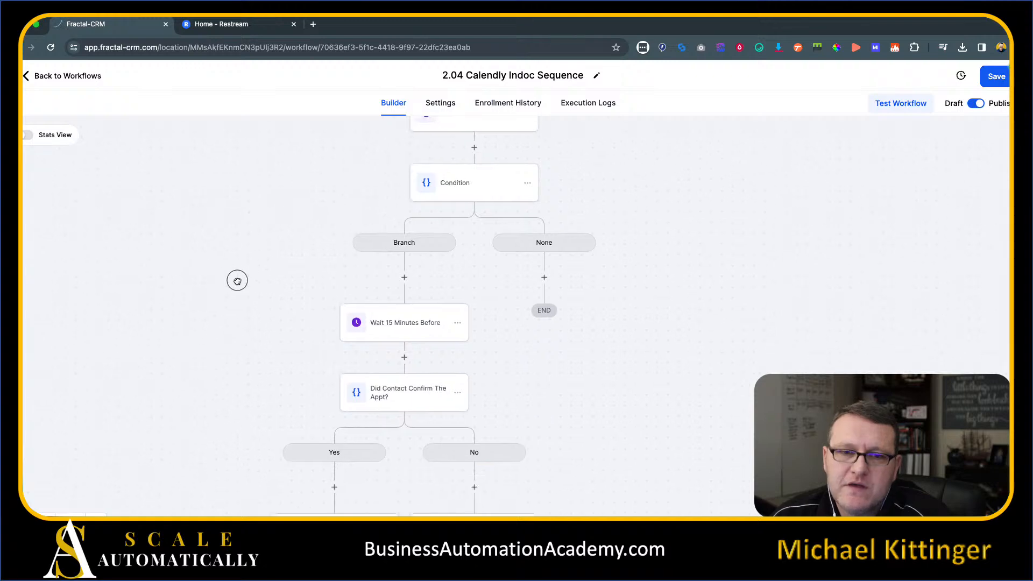
{"action": "scroll", "coordinate": [207, 352], "scroll_direction": "down", "scroll_amount": 5}
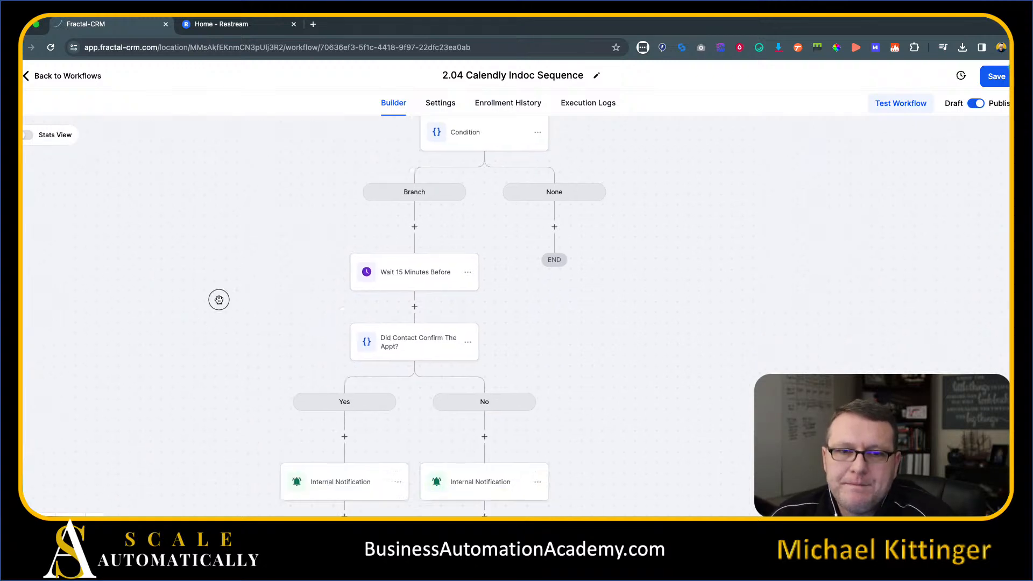
{"action": "scroll", "coordinate": [226, 216], "scroll_direction": "up", "scroll_amount": 5}
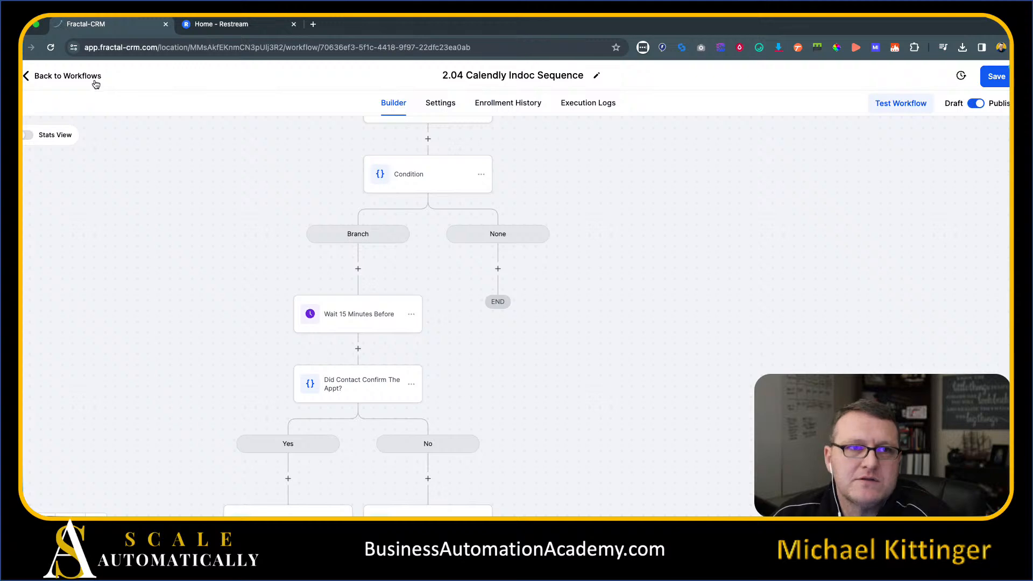
{"action": "left_click", "coordinate": [65, 81]}
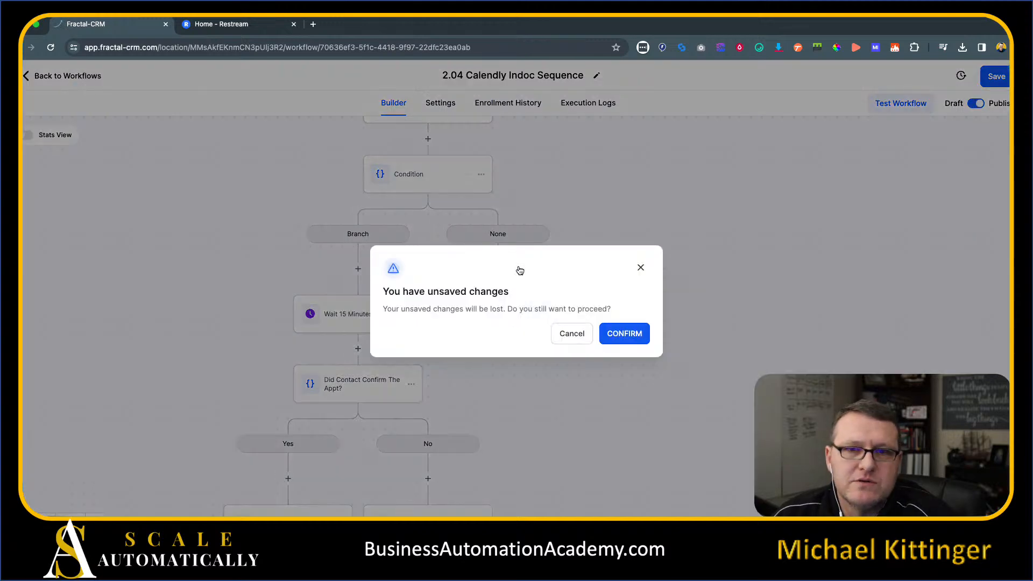
{"action": "left_click", "coordinate": [625, 335]}
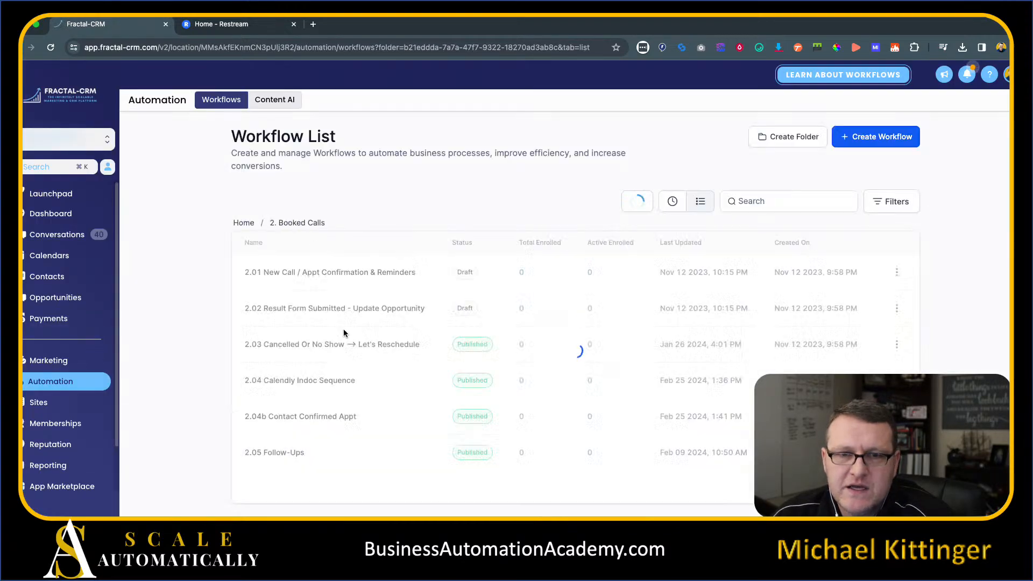
Step: View the trigger and steps of the 2.04b Contact Confirmed Appt workflow, and return to the workflow list
{"action": "left_click", "coordinate": [315, 419]}
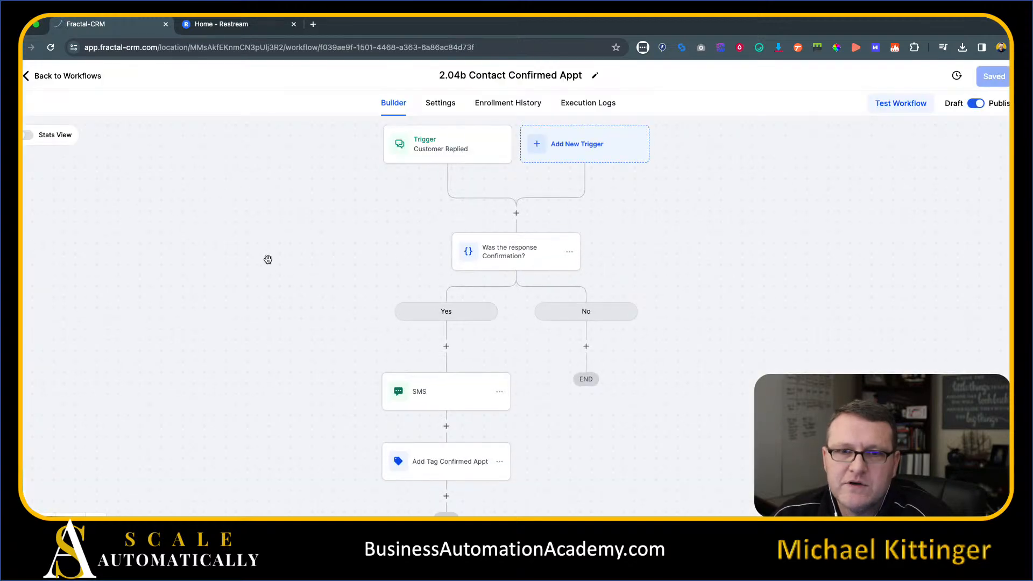
{"action": "left_click", "coordinate": [81, 76]}
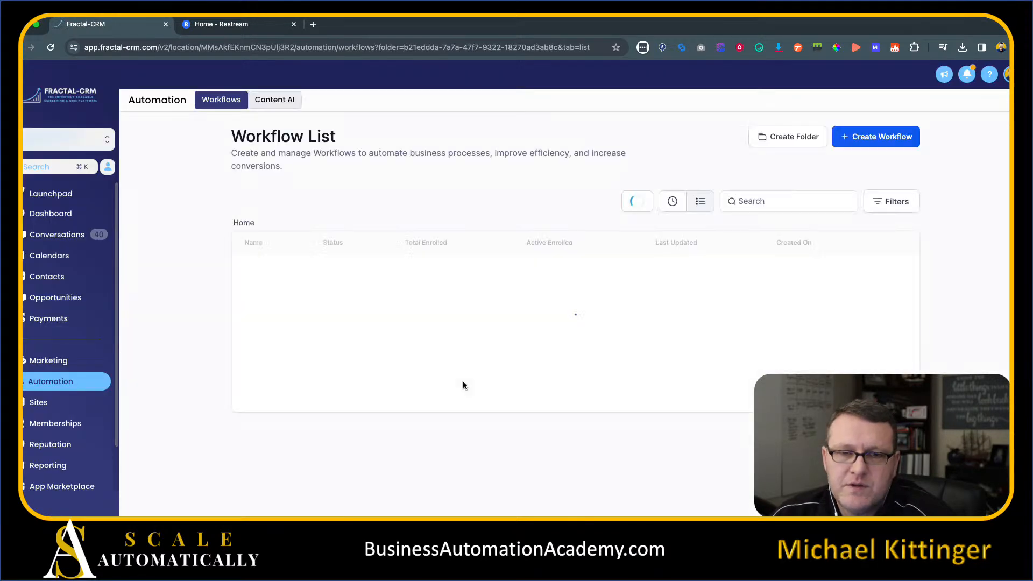
Step: Reopen the 2.04 Calendly Indoc Sequence, review its steps from the trigger through the confirmation branches, and return to the workflow list
{"action": "left_click", "coordinate": [315, 386]}
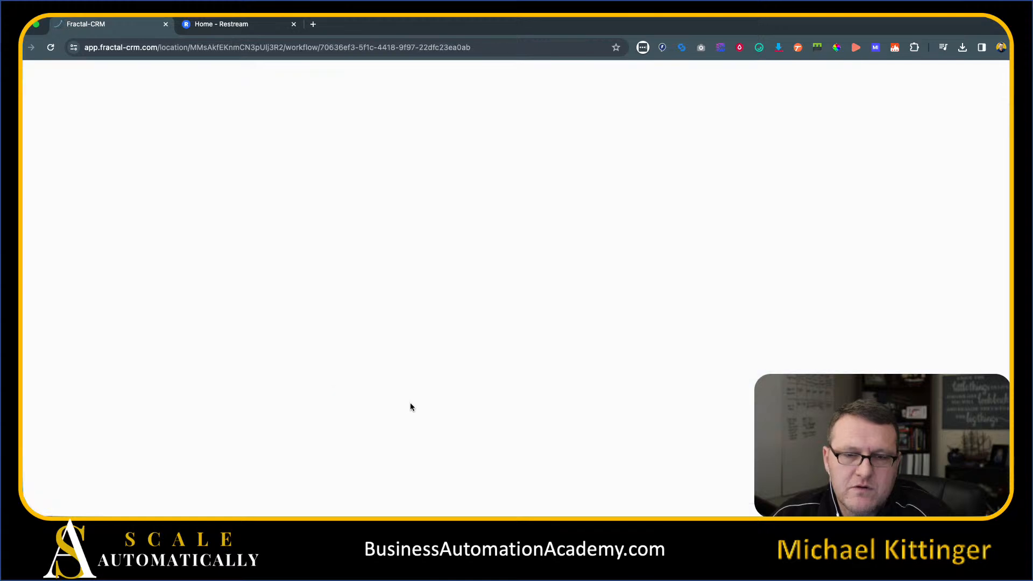
{"action": "scroll", "coordinate": [267, 256], "scroll_direction": "down", "scroll_amount": 2}
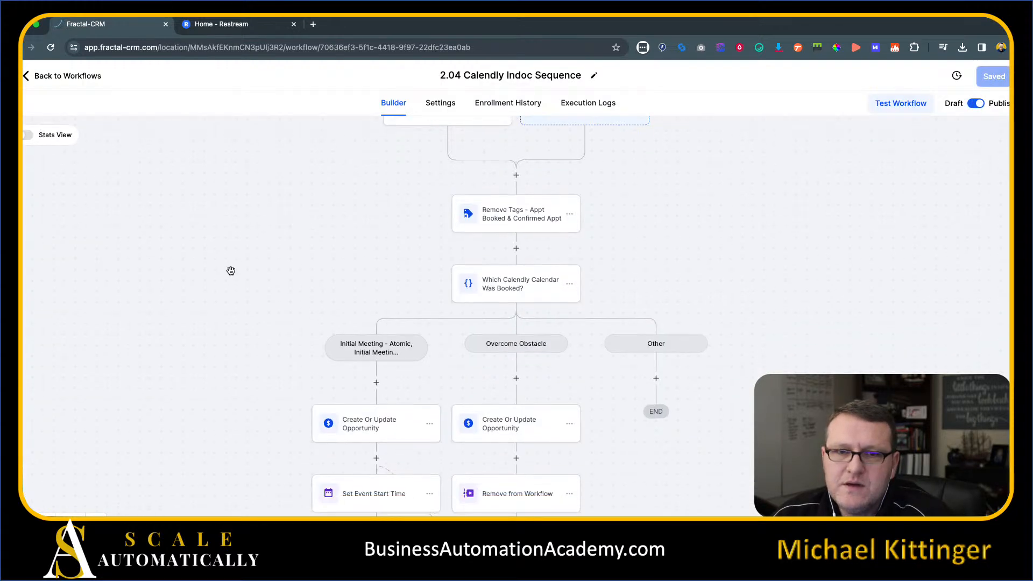
{"action": "scroll", "coordinate": [202, 312], "scroll_direction": "down", "scroll_amount": 15}
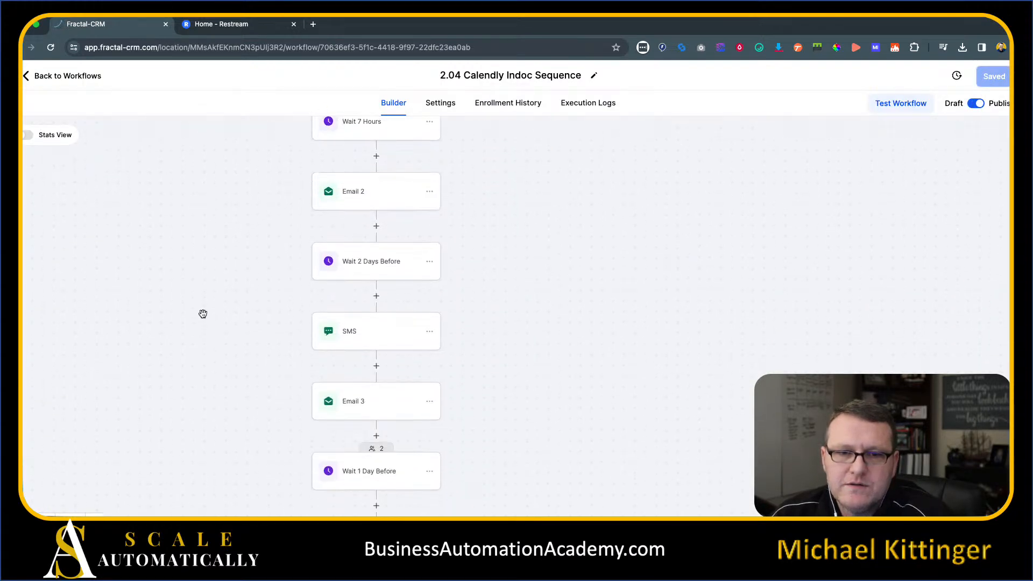
{"action": "scroll", "coordinate": [549, 286], "scroll_direction": "down", "scroll_amount": 5}
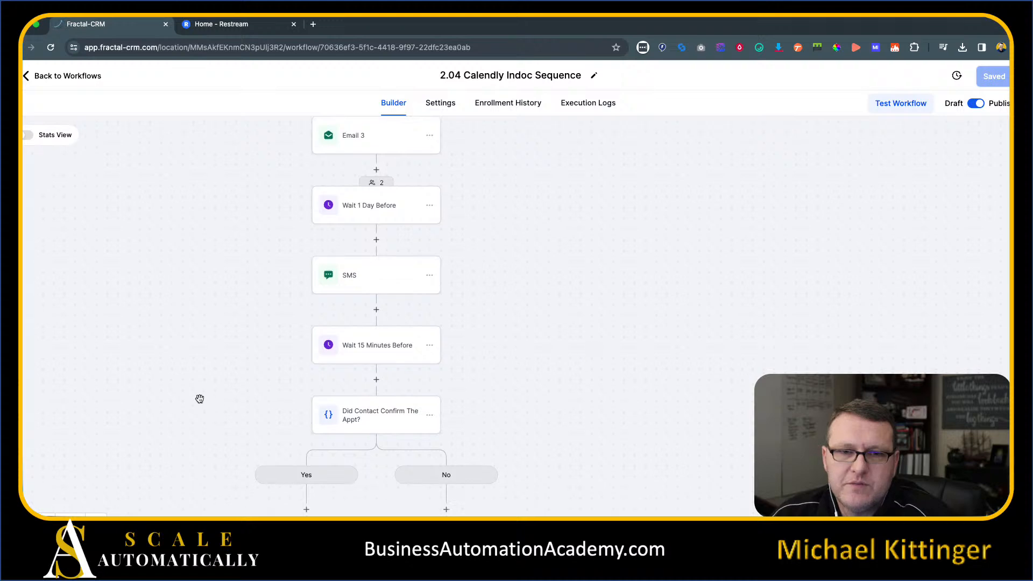
{"action": "scroll", "coordinate": [198, 380], "scroll_direction": "down", "scroll_amount": 1}
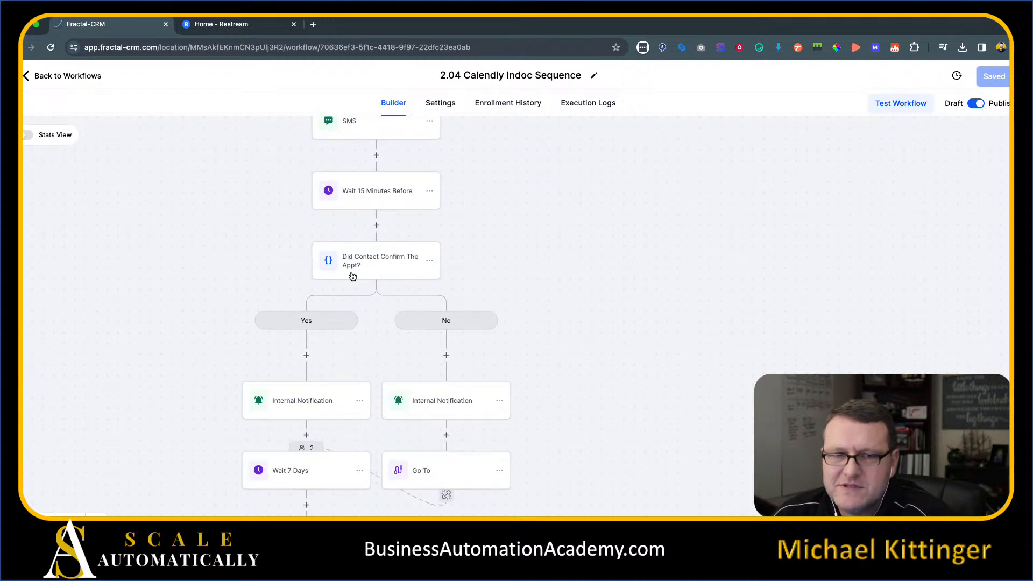
{"action": "scroll", "coordinate": [97, 307], "scroll_direction": "down", "scroll_amount": 4}
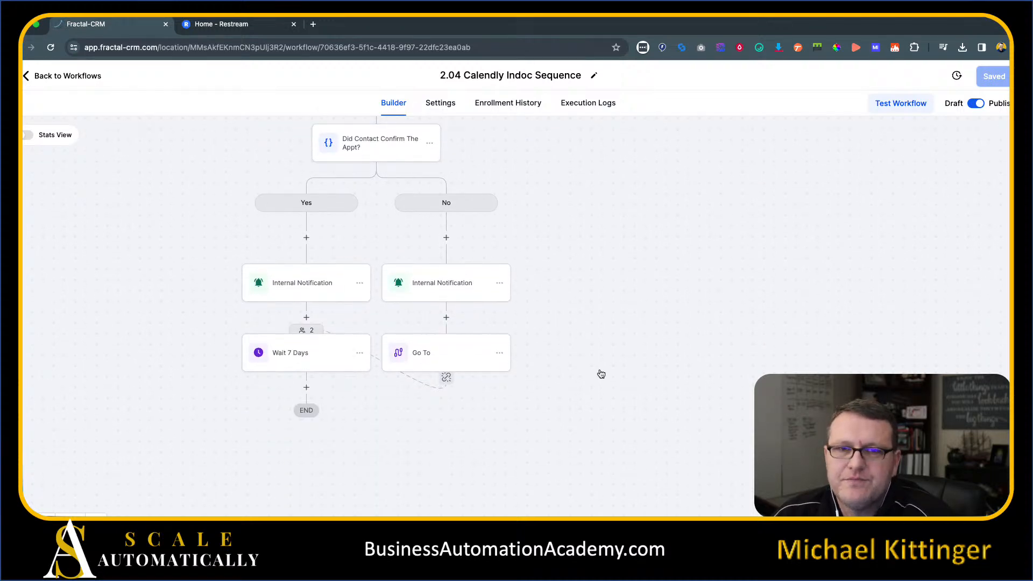
{"action": "scroll", "coordinate": [599, 254], "scroll_direction": "up", "scroll_amount": 20}
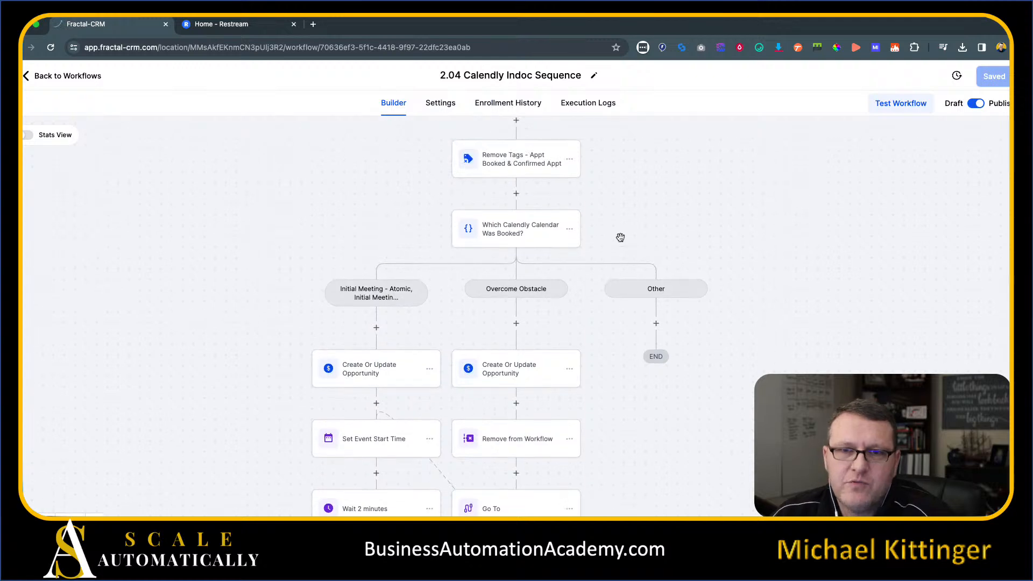
{"action": "scroll", "coordinate": [652, 245], "scroll_direction": "up", "scroll_amount": 5}
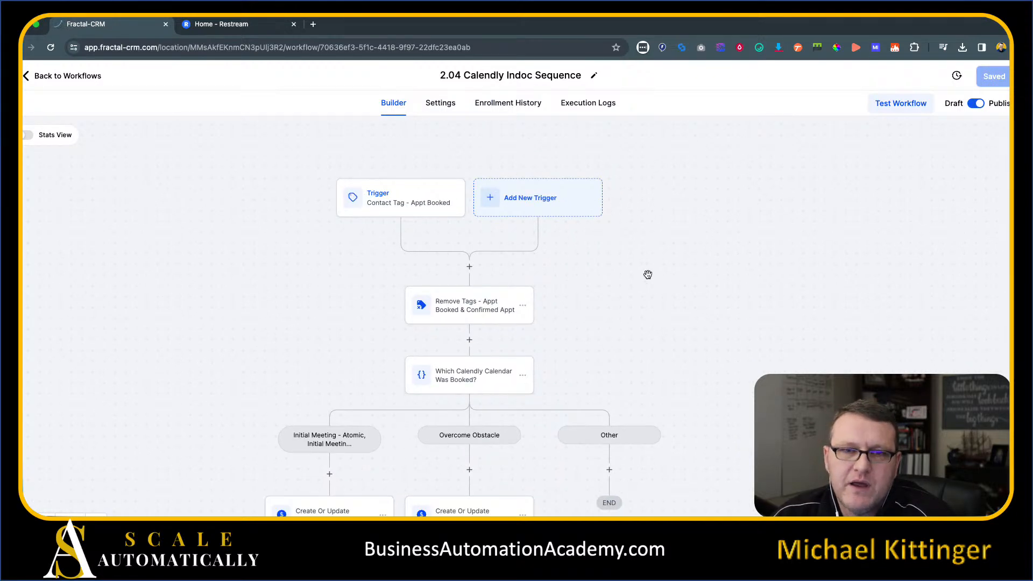
{"action": "left_click_drag", "start_coordinate": [649, 362], "coordinate": [632, 349]}
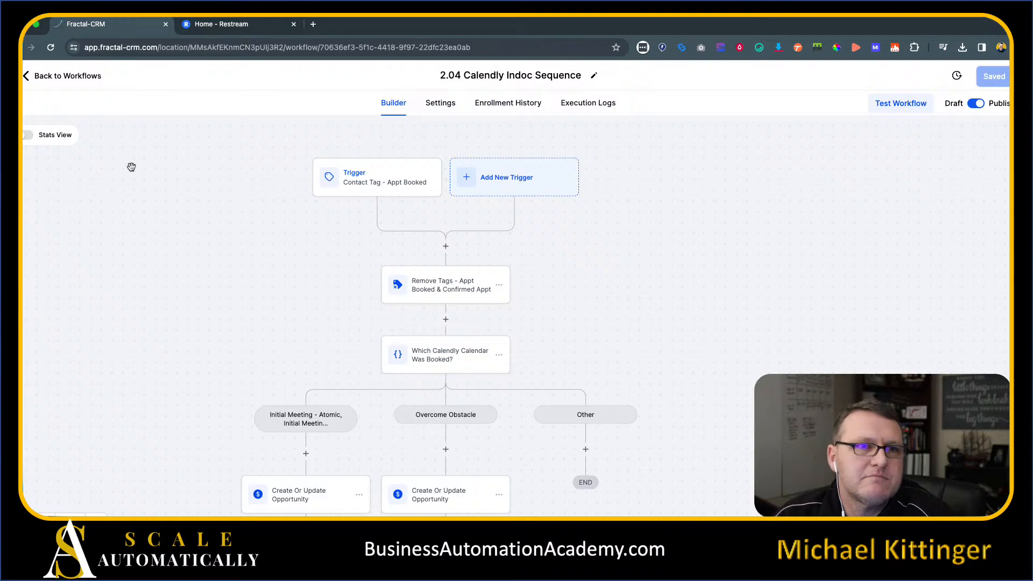
{"action": "left_click", "coordinate": [84, 76]}
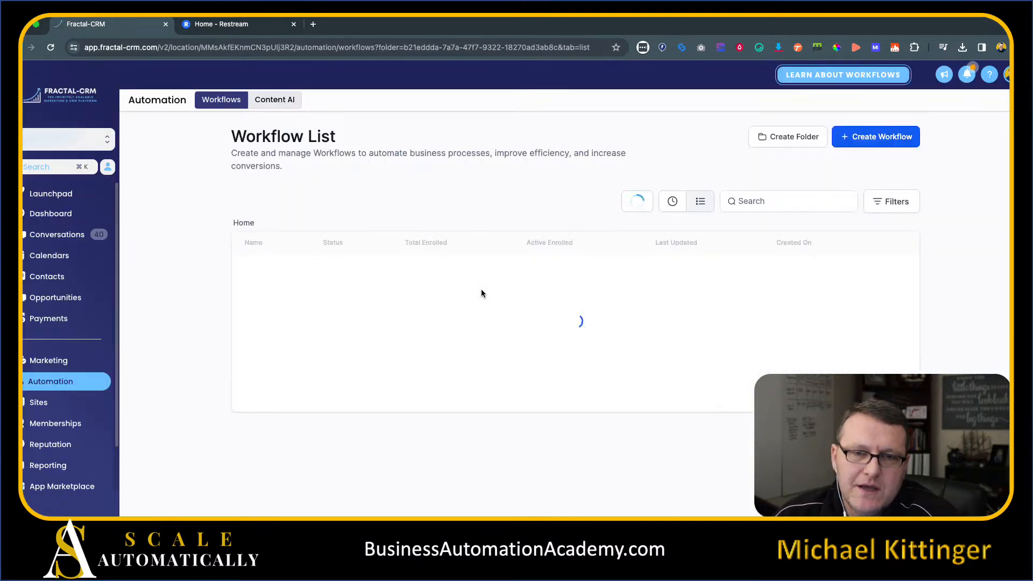